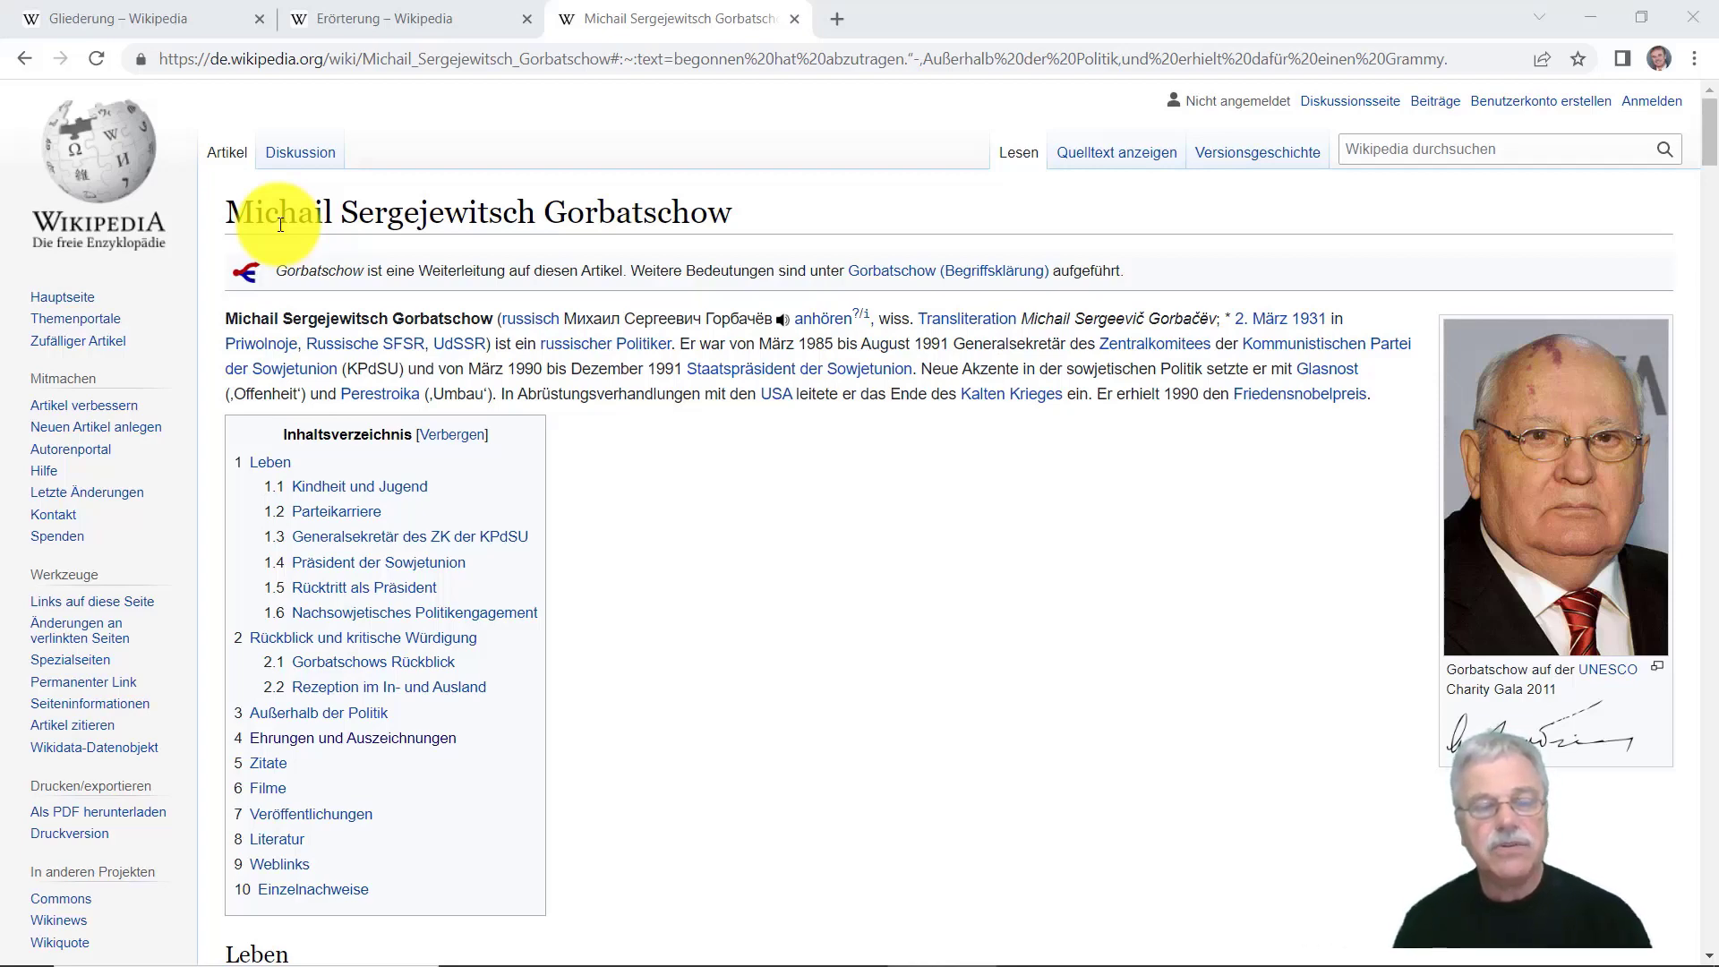
Copy the Gorbatschow Wikipedia article from its title through the 8. Oktober 2008 paragraph under "Nachsowjetisches Politikengagement"
left_click(244, 221)
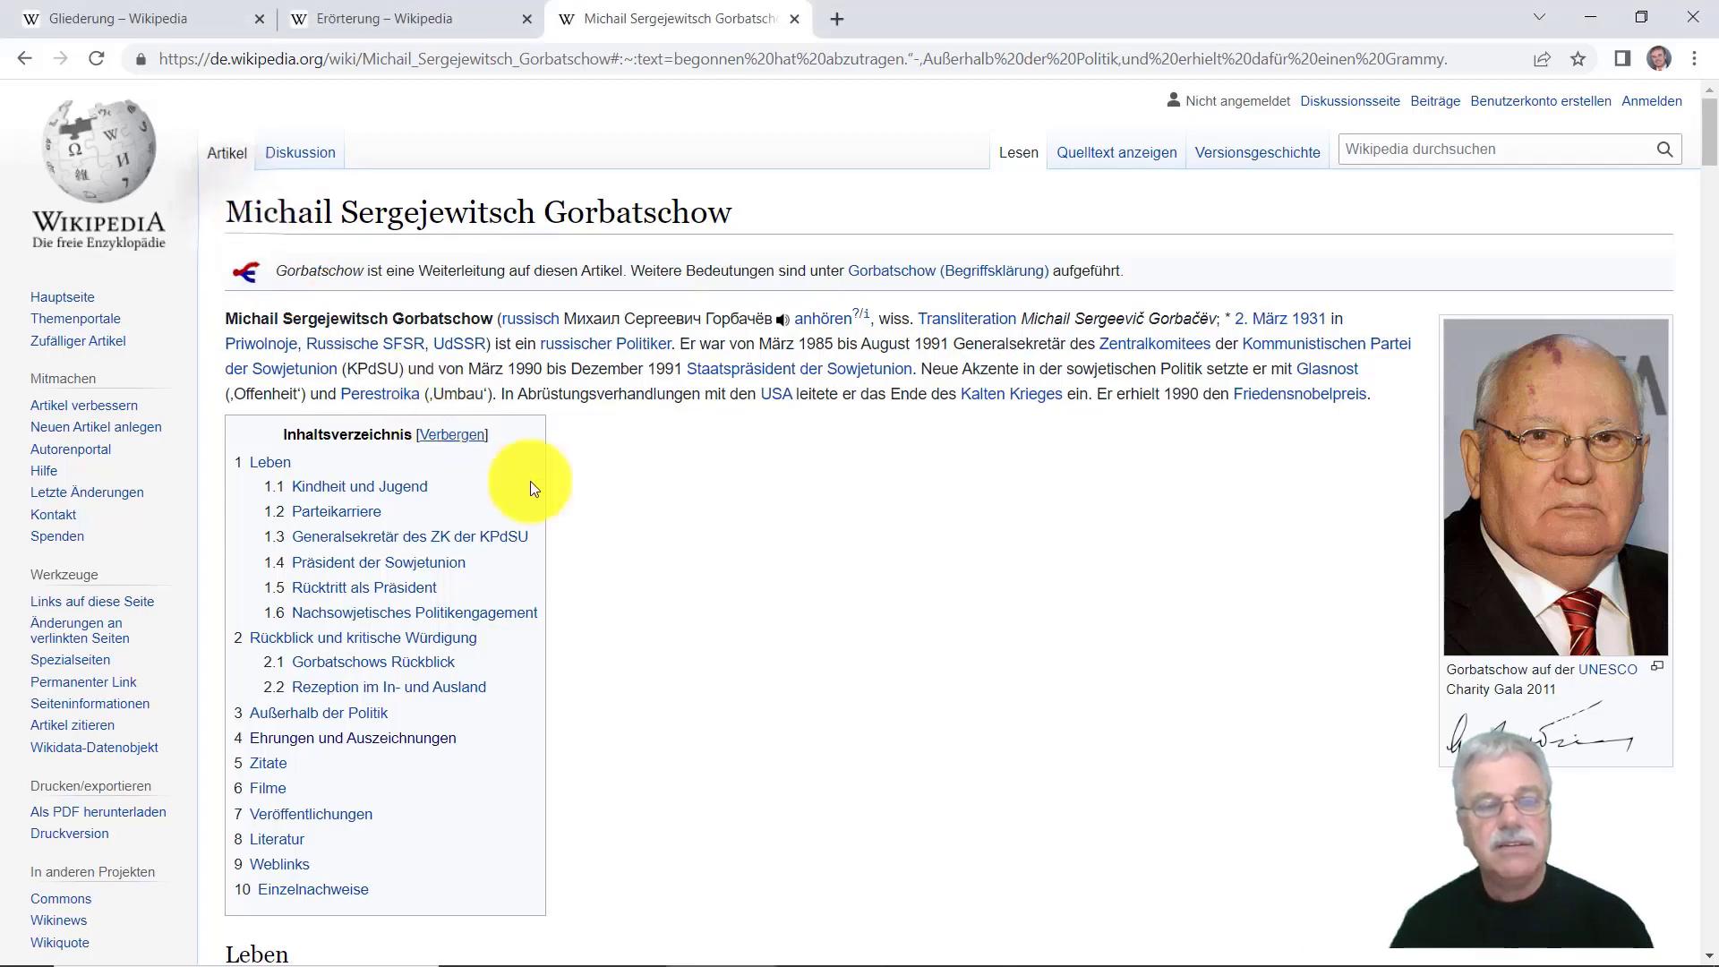
scroll(1052, 732, "down", 5)
scroll(1053, 732, "down", 20)
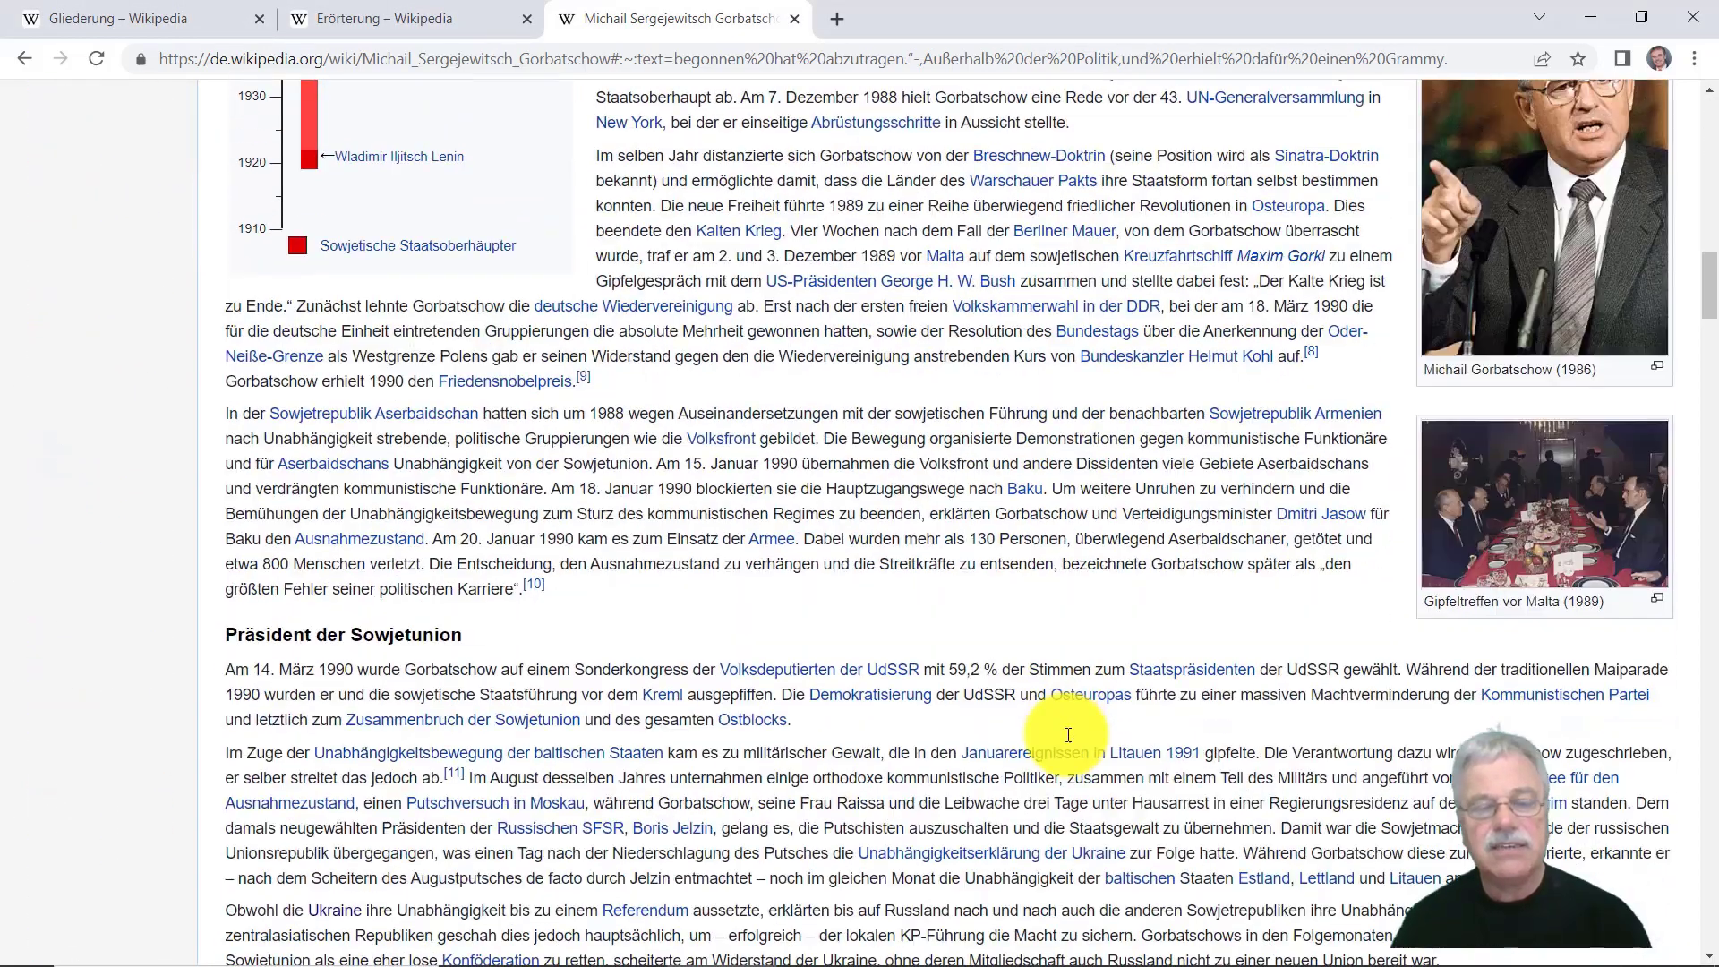
scroll(1068, 736, "down", 1)
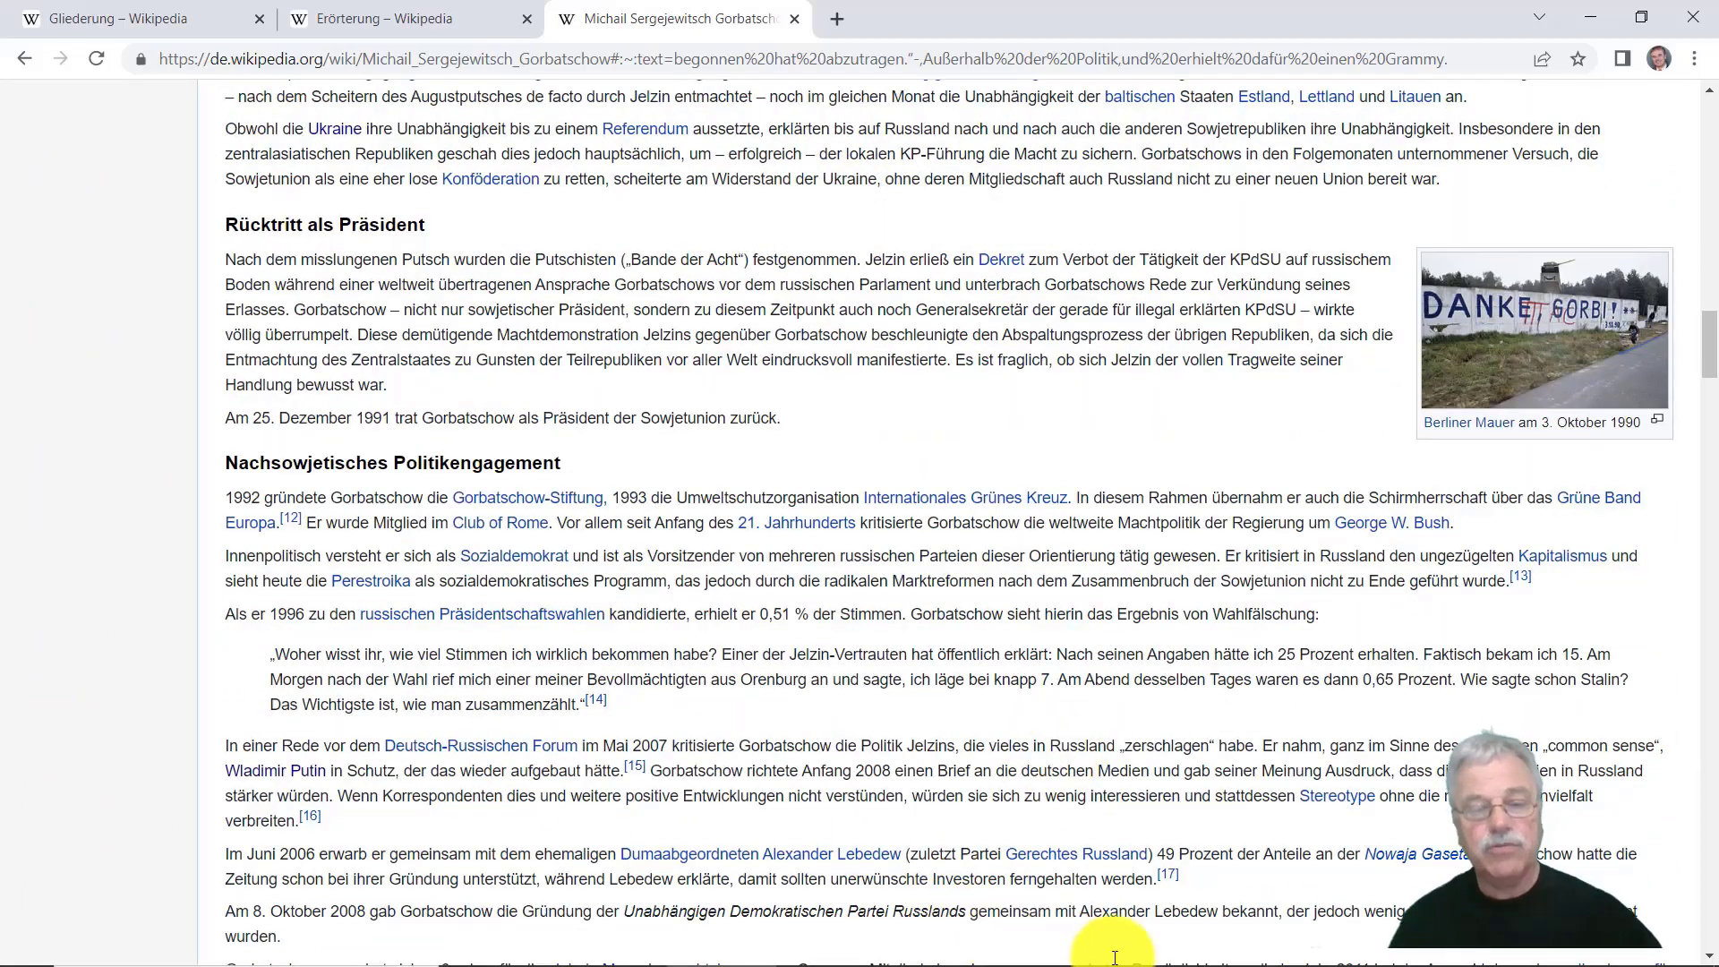
key("ctrl+a")
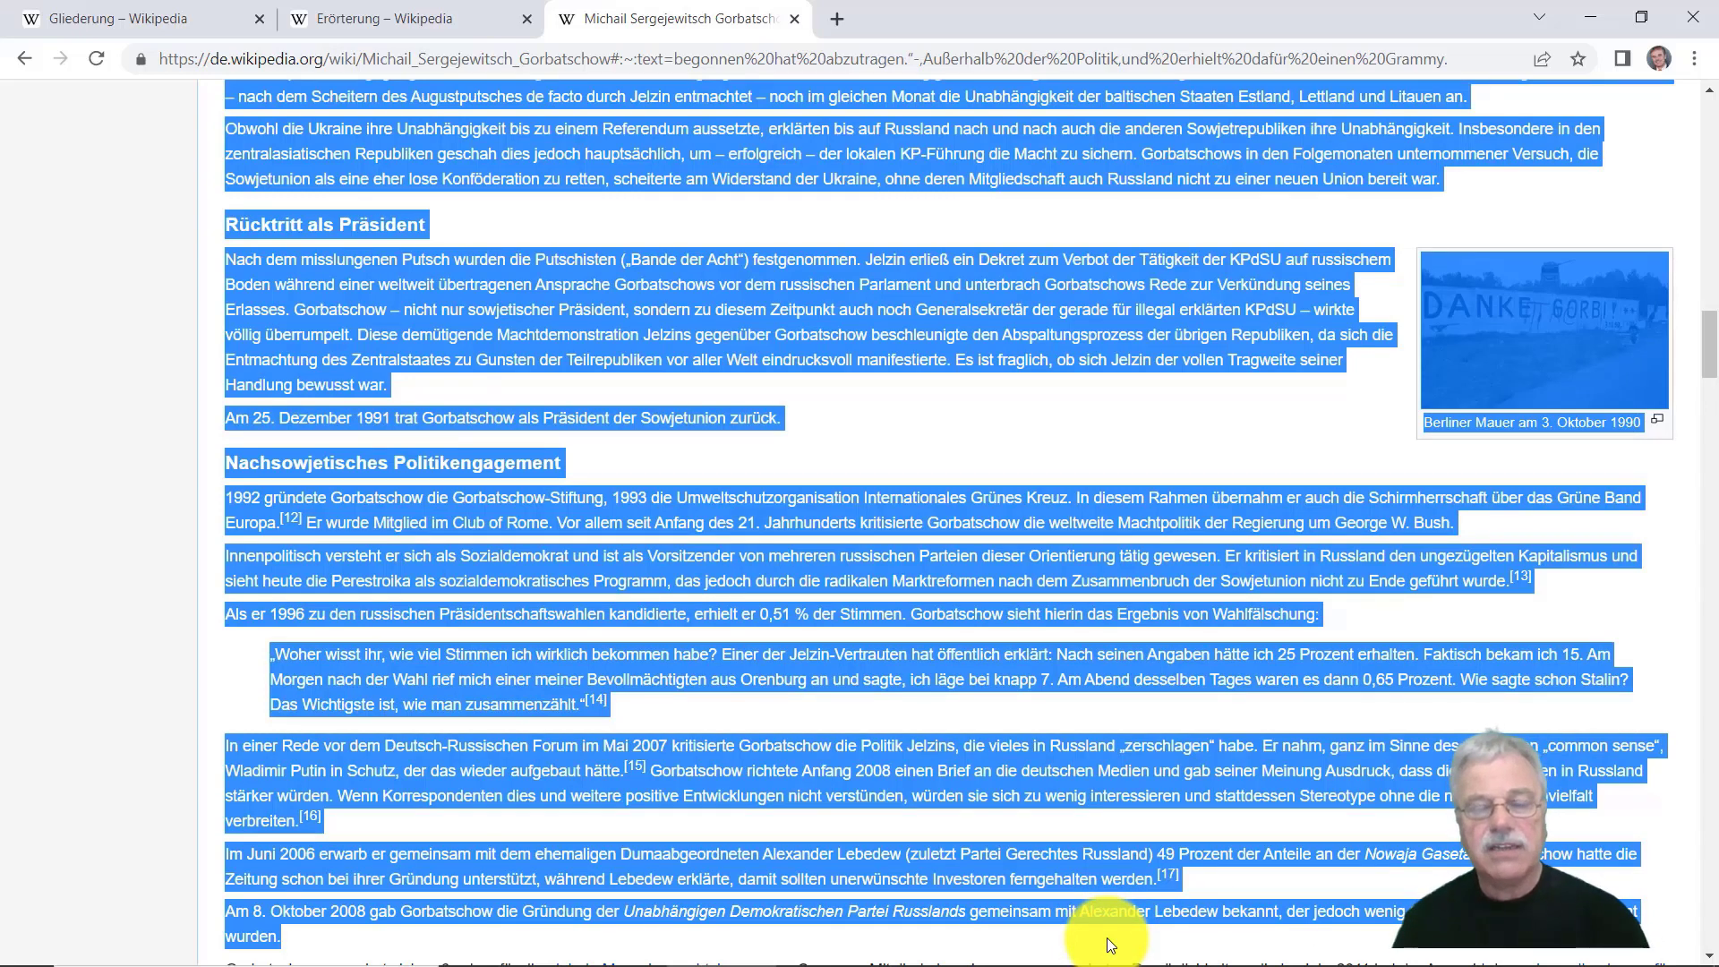
right_click(690, 294)
left_click(732, 308)
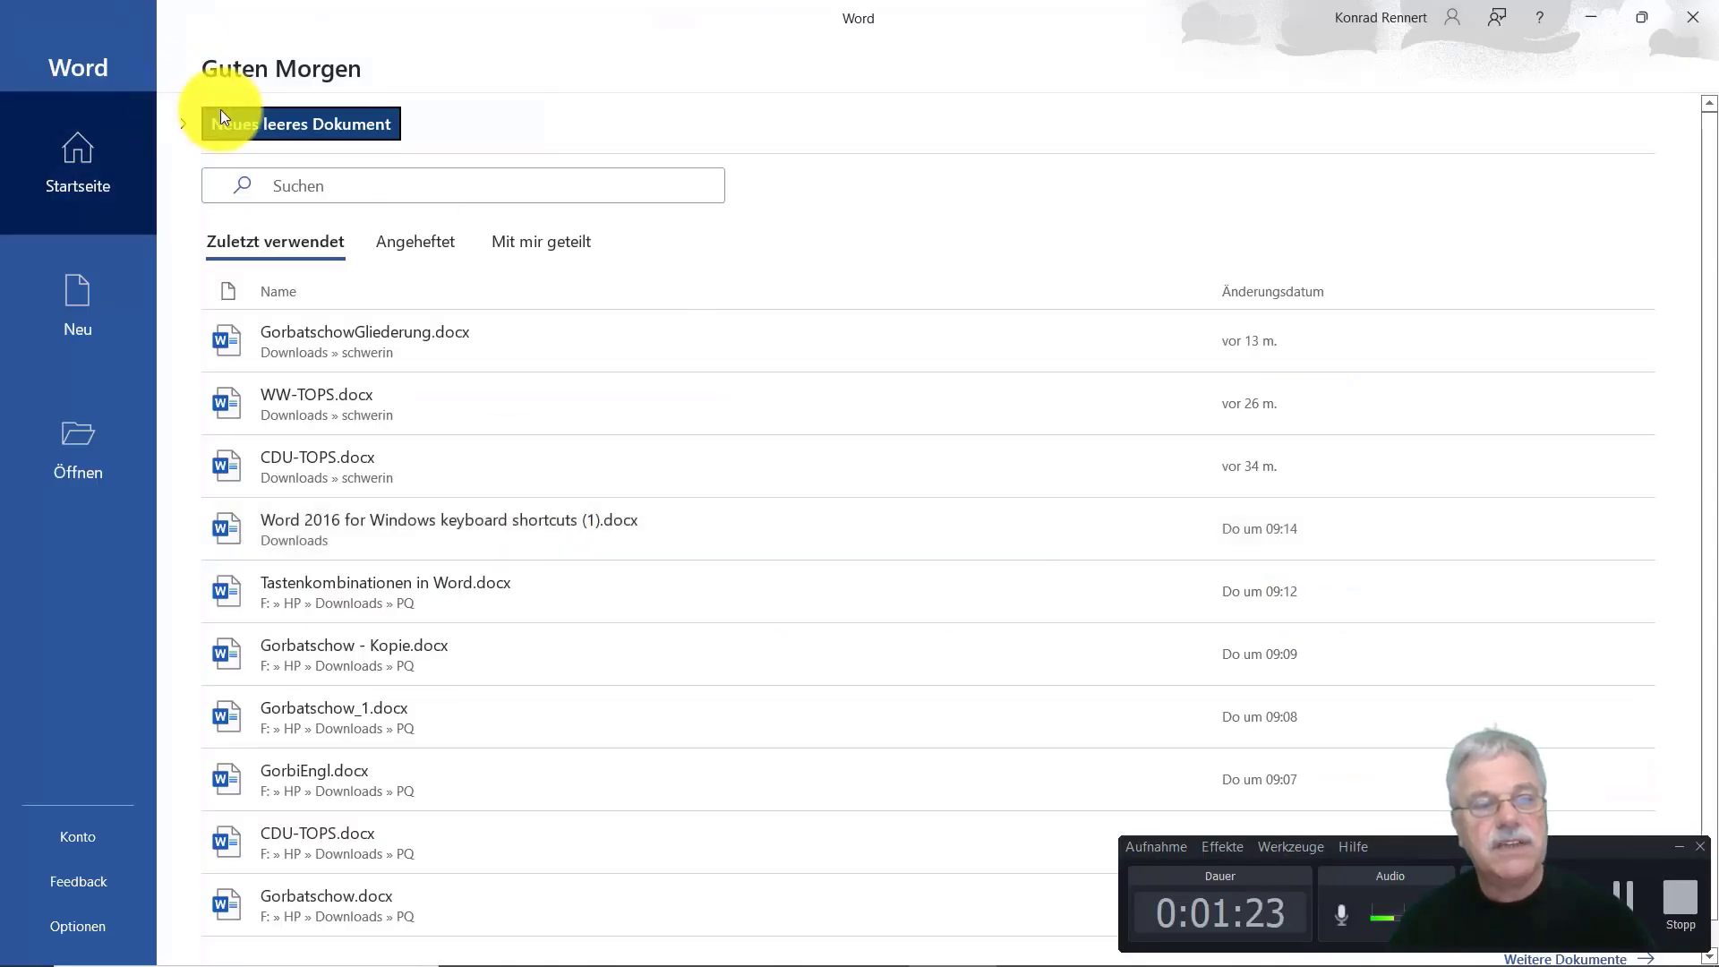
Switch to Word, create a blank document and paste the copied article with its web formatting to review it
left_click(240, 127)
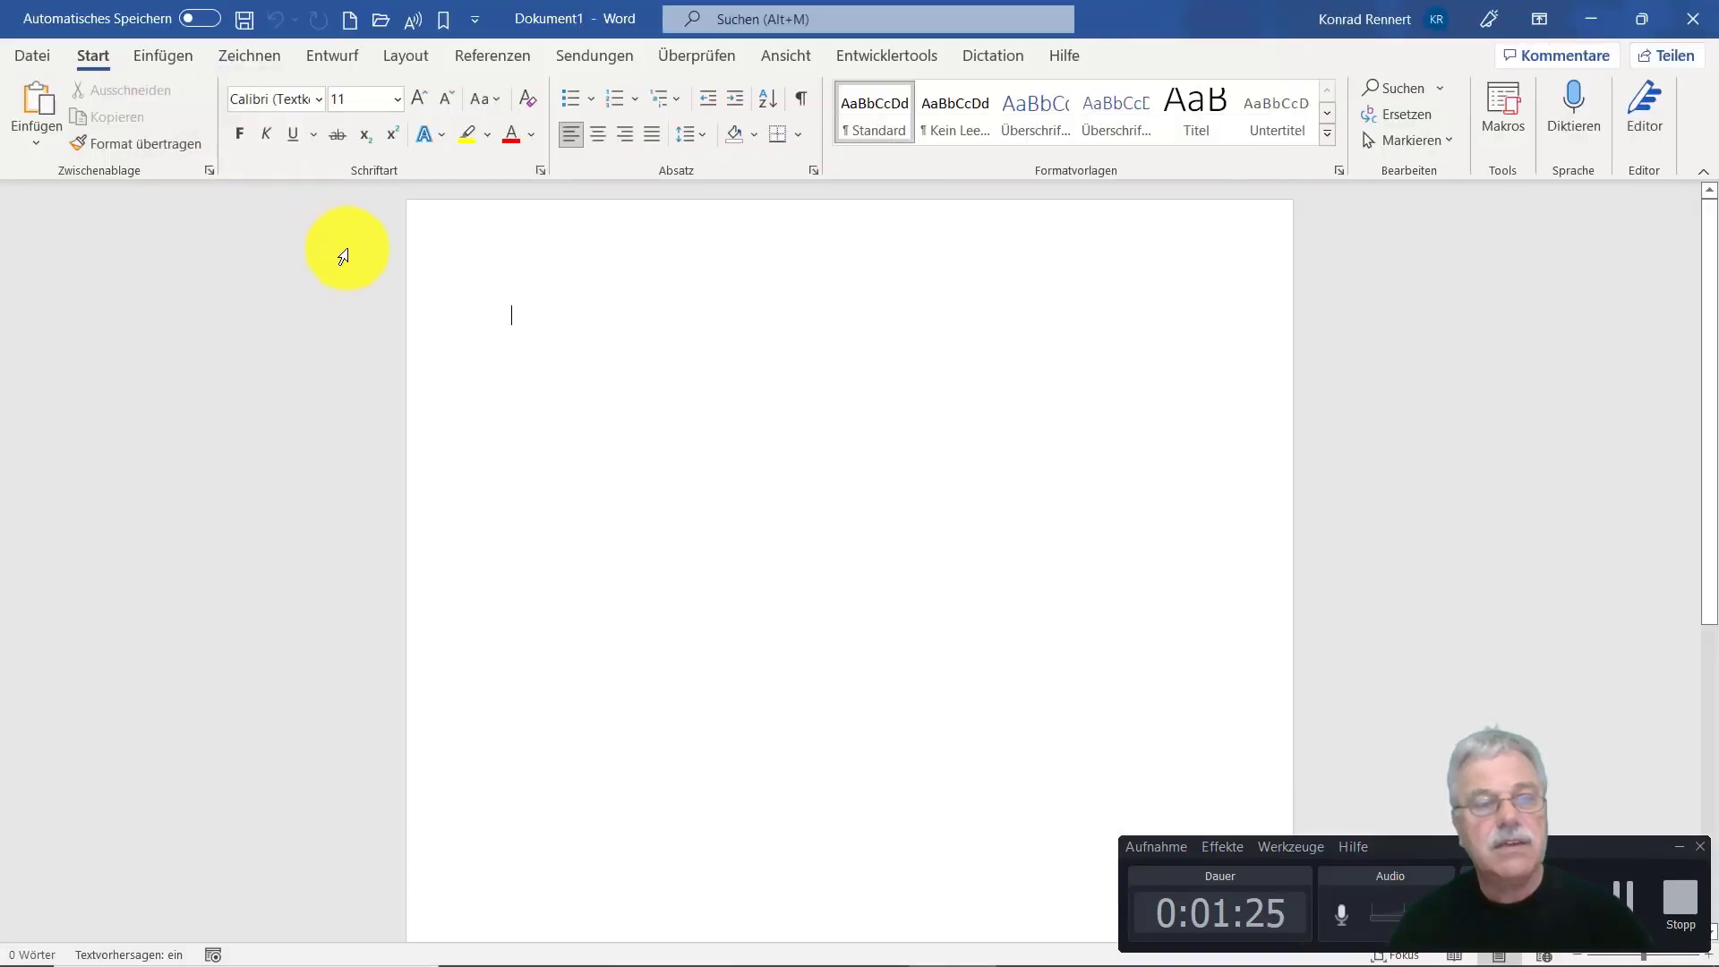
left_click(35, 105)
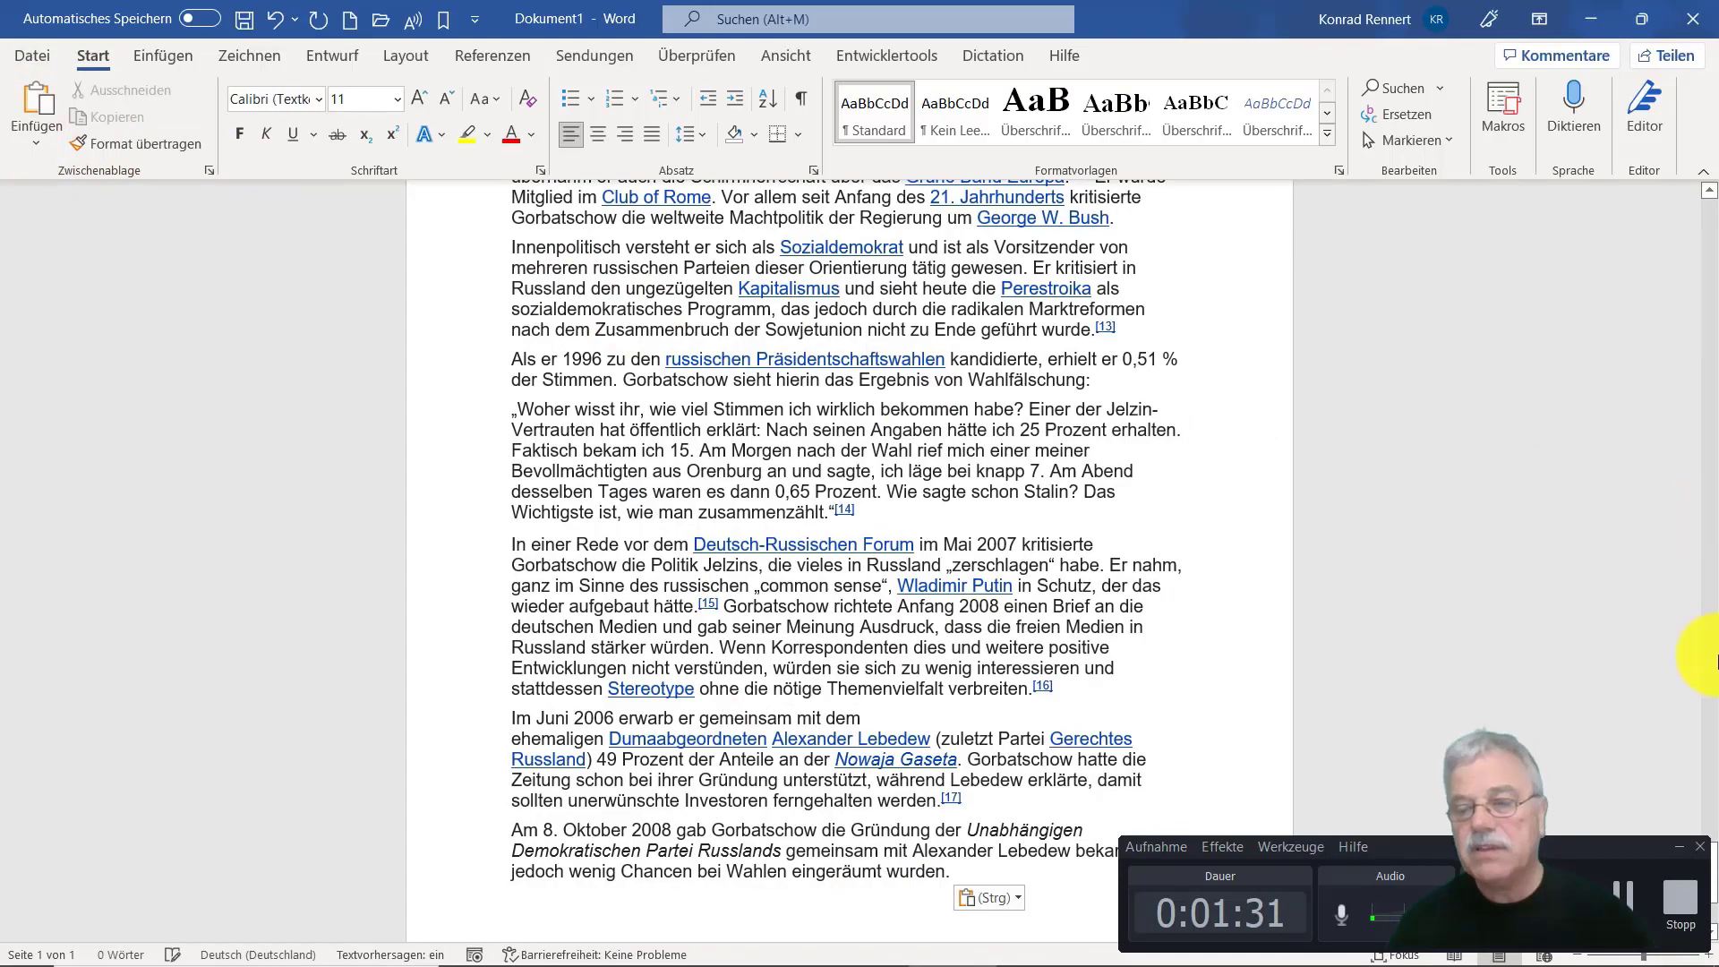
scroll(844, 442, "up", 15)
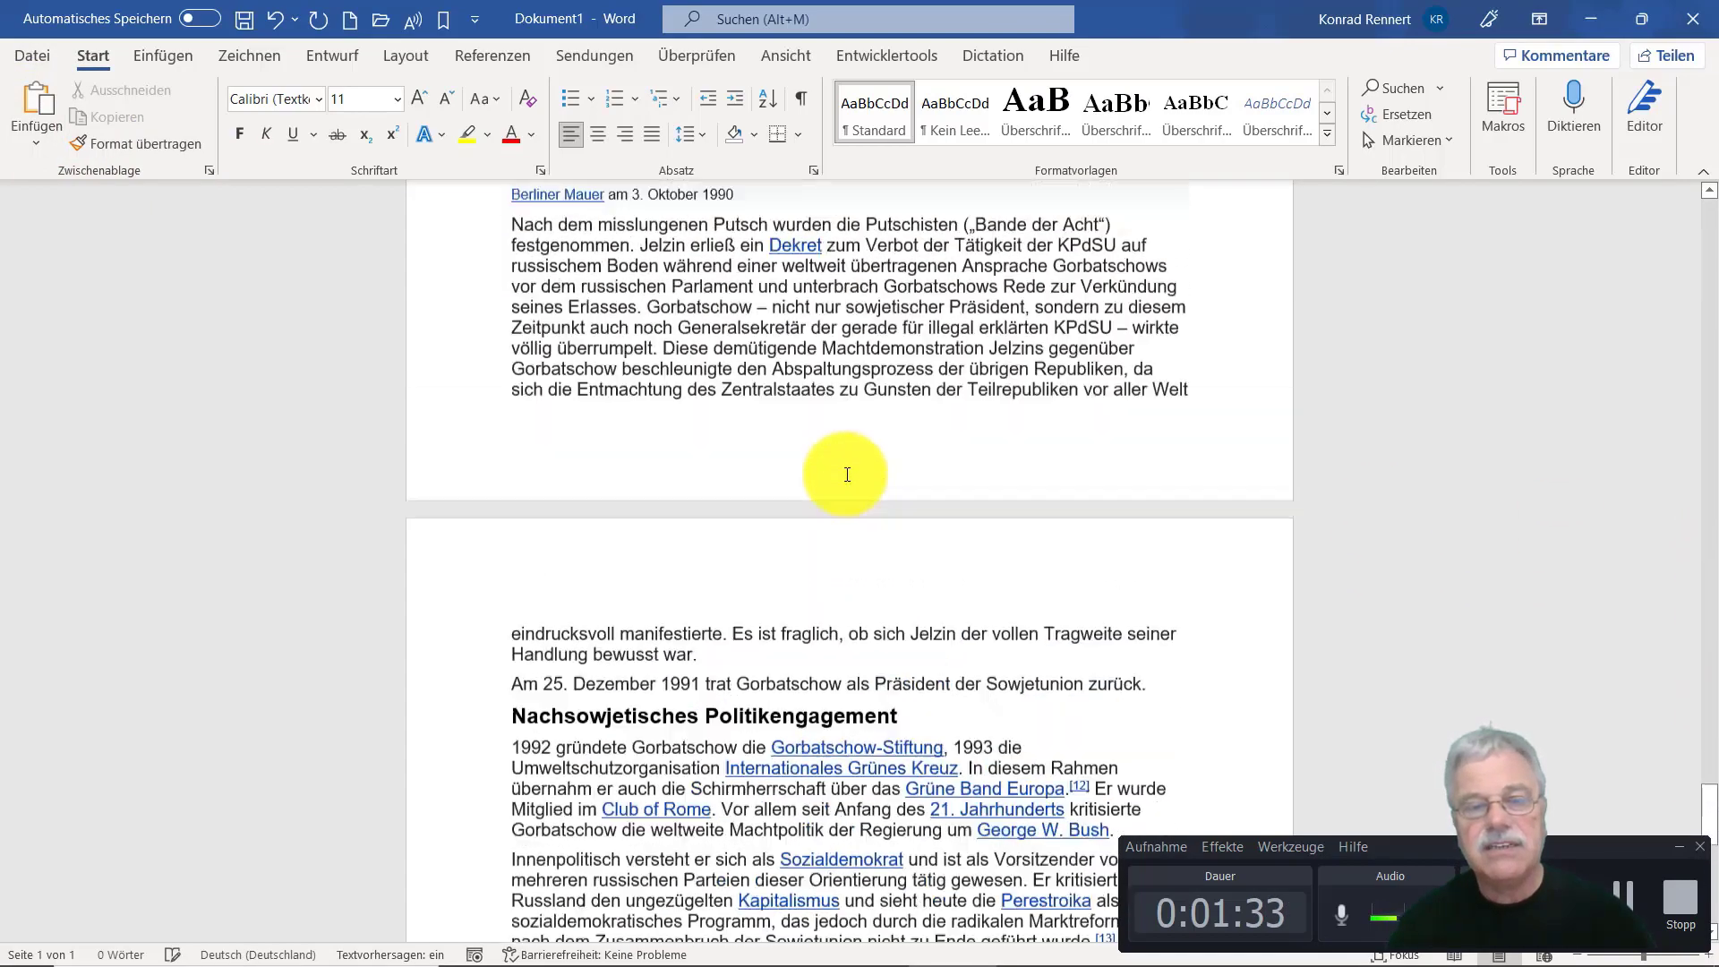
scroll(843, 505, "up", 15)
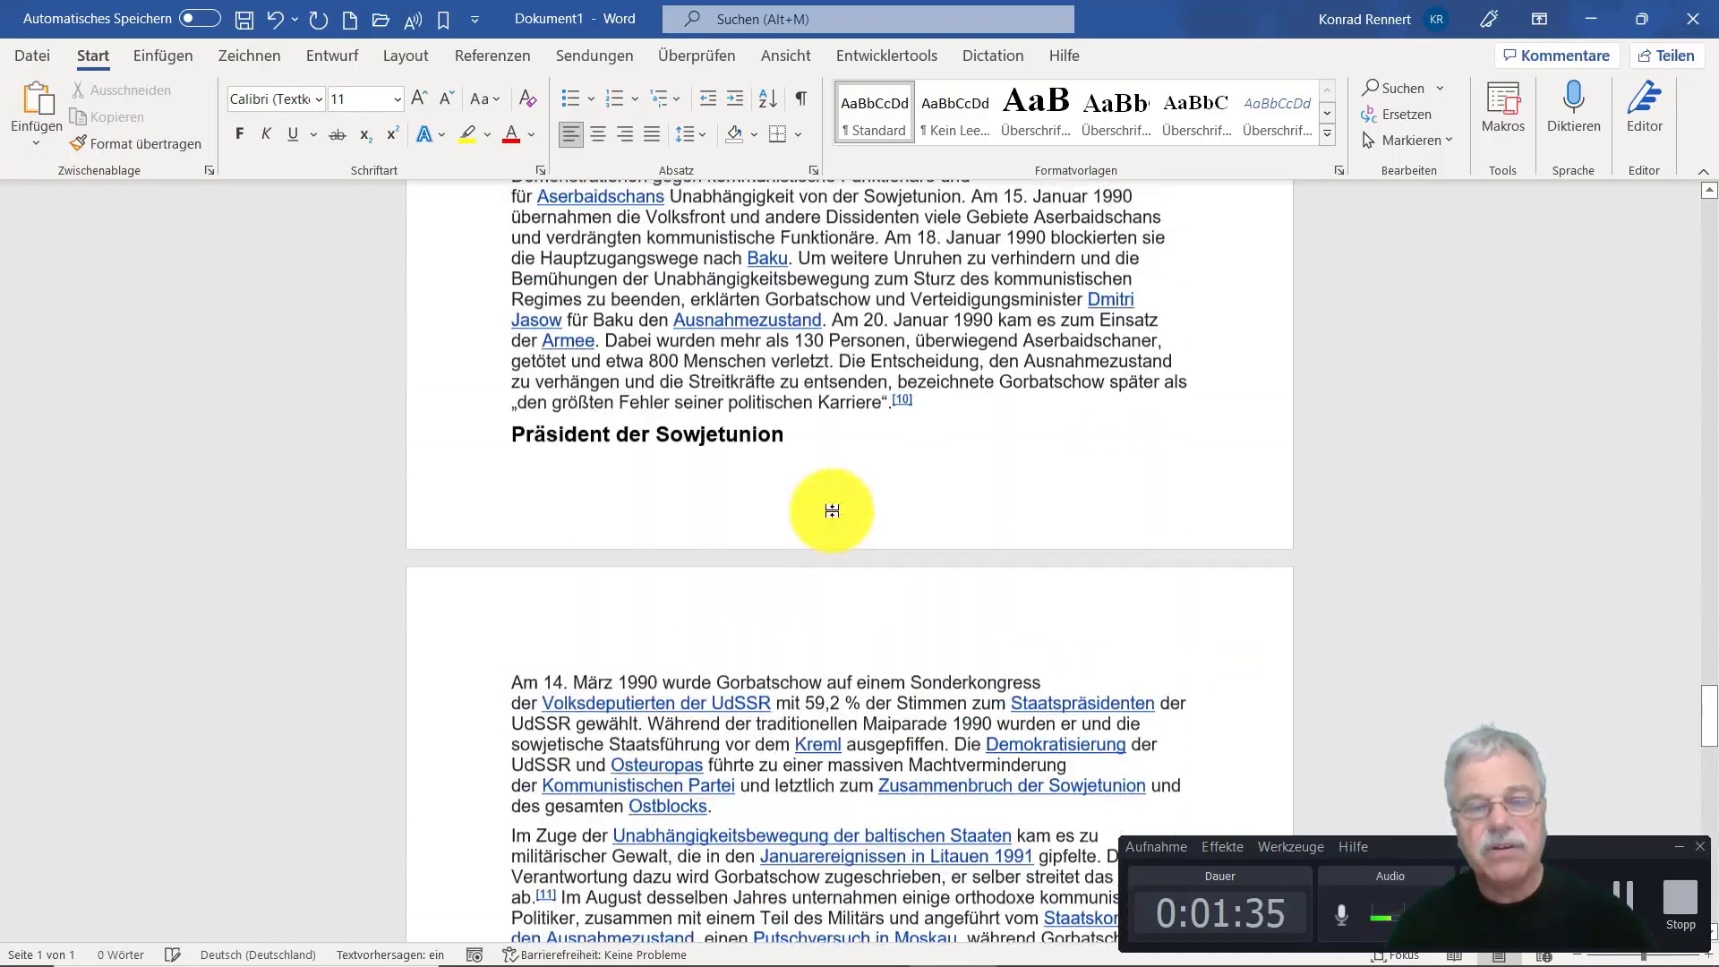
scroll(834, 511, "up", 10)
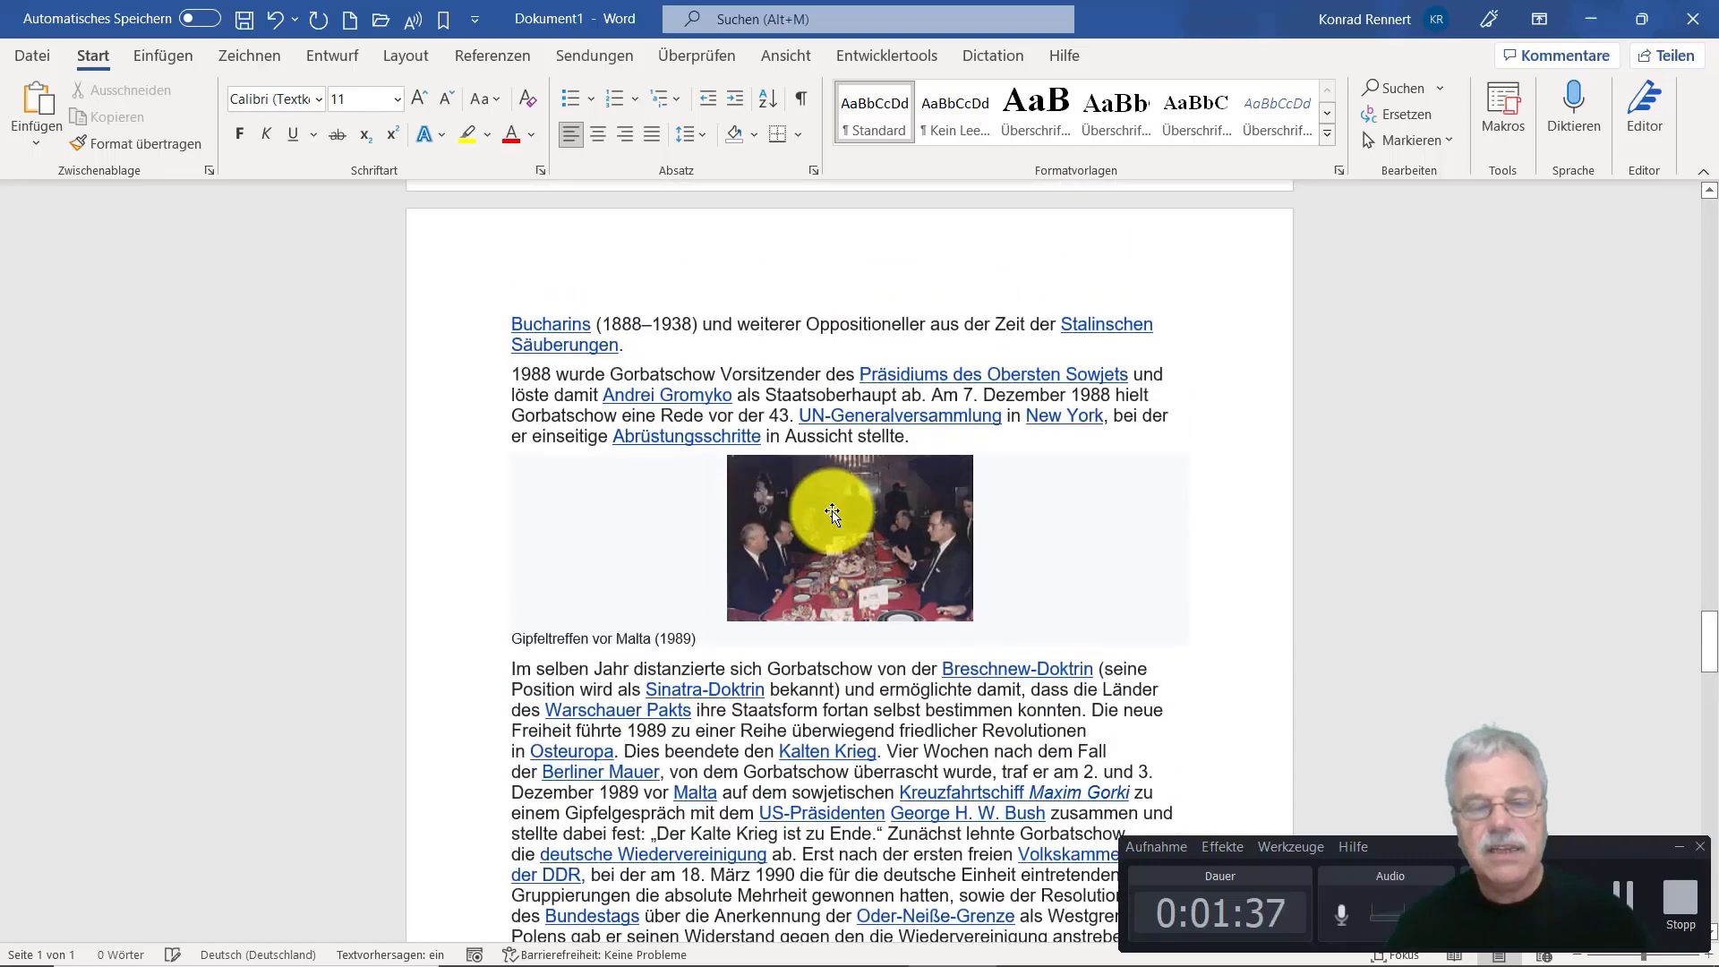
scroll(833, 512, "up", 15)
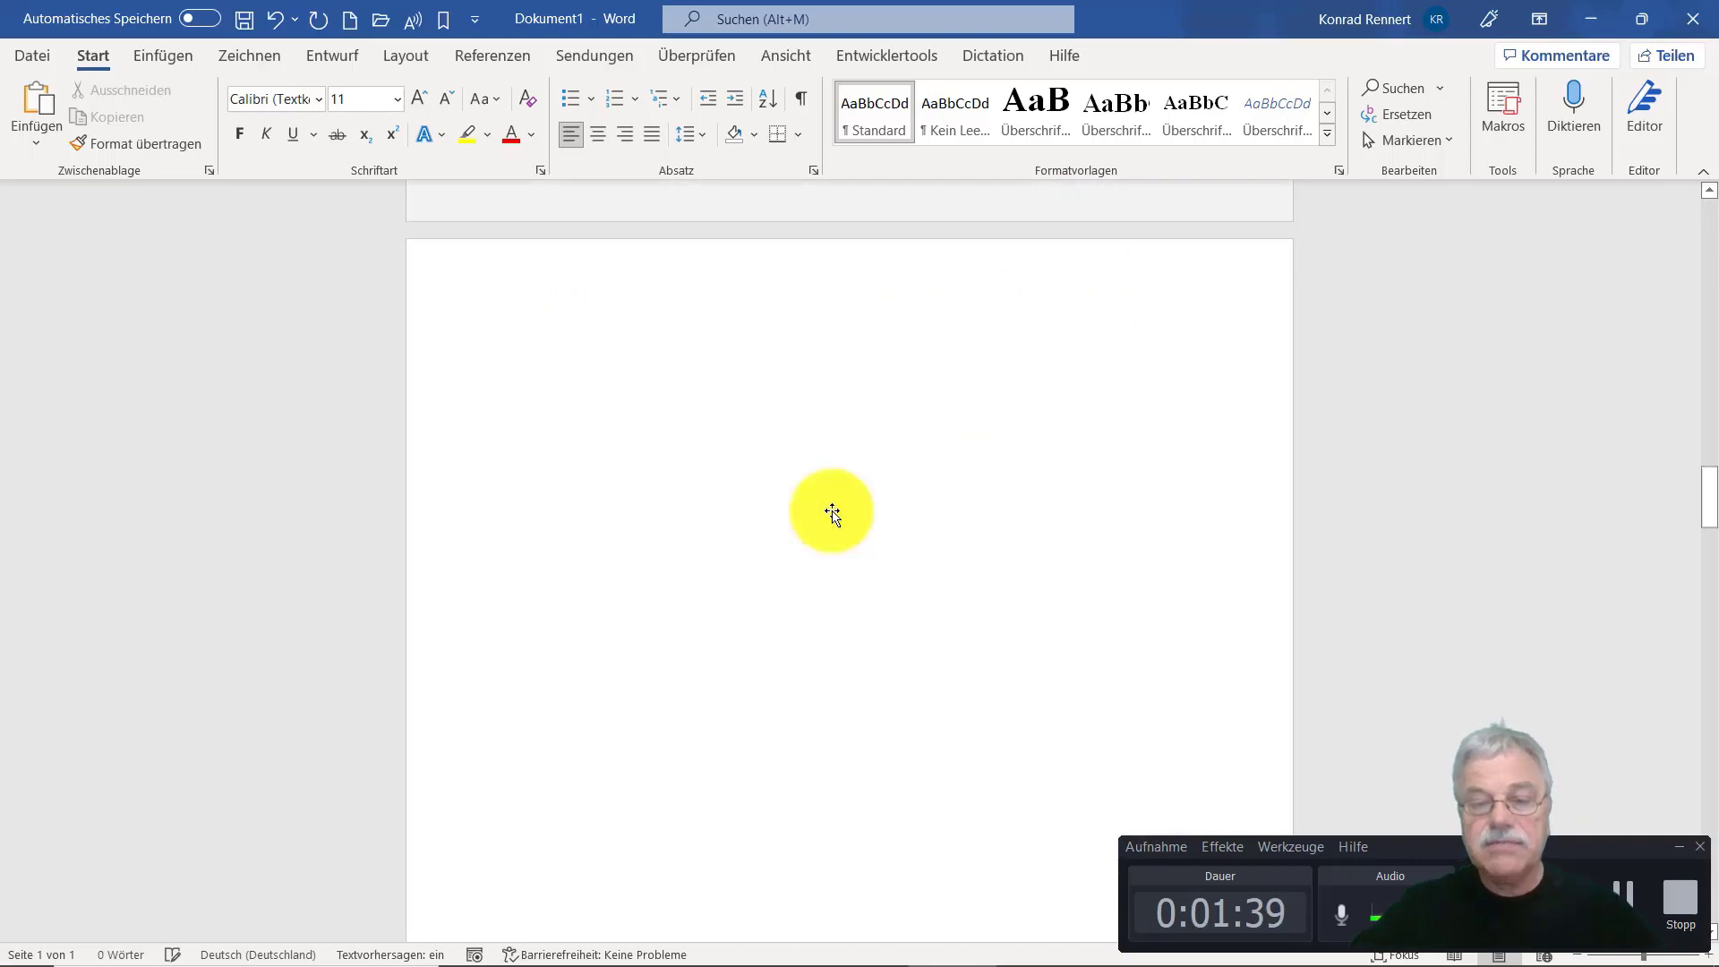
scroll(867, 415, "down", 6)
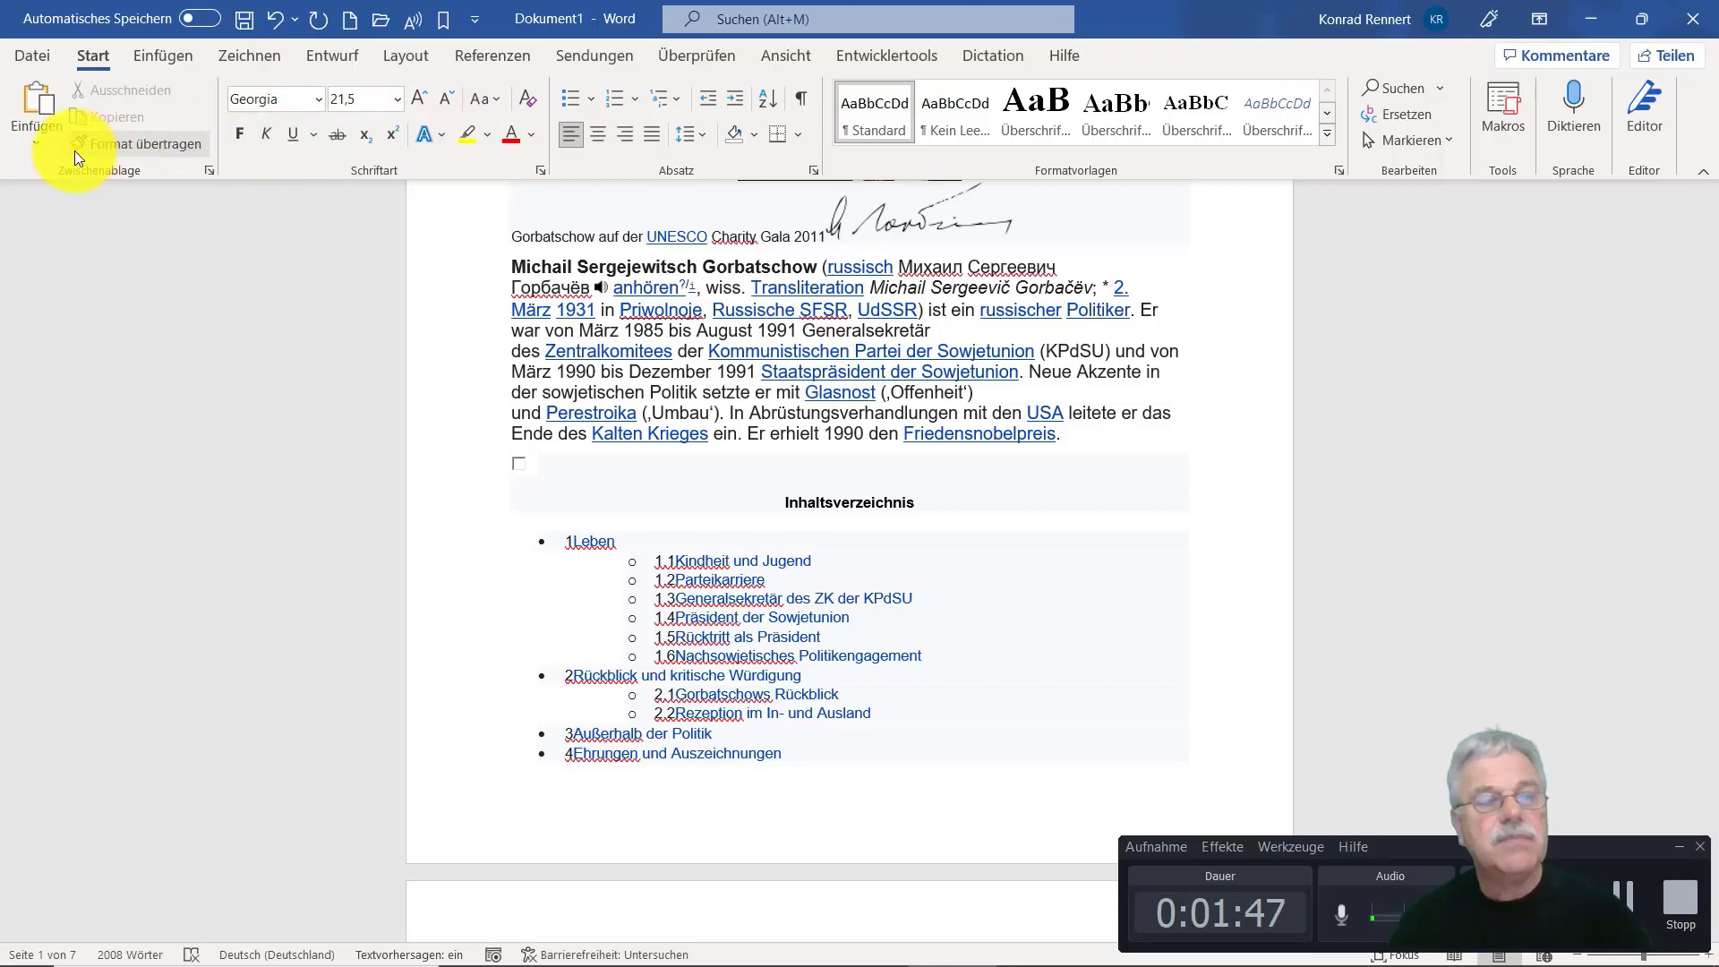
Undo the formatted paste and insert the copied article as text only instead
left_click(287, 21)
left_click(286, 21)
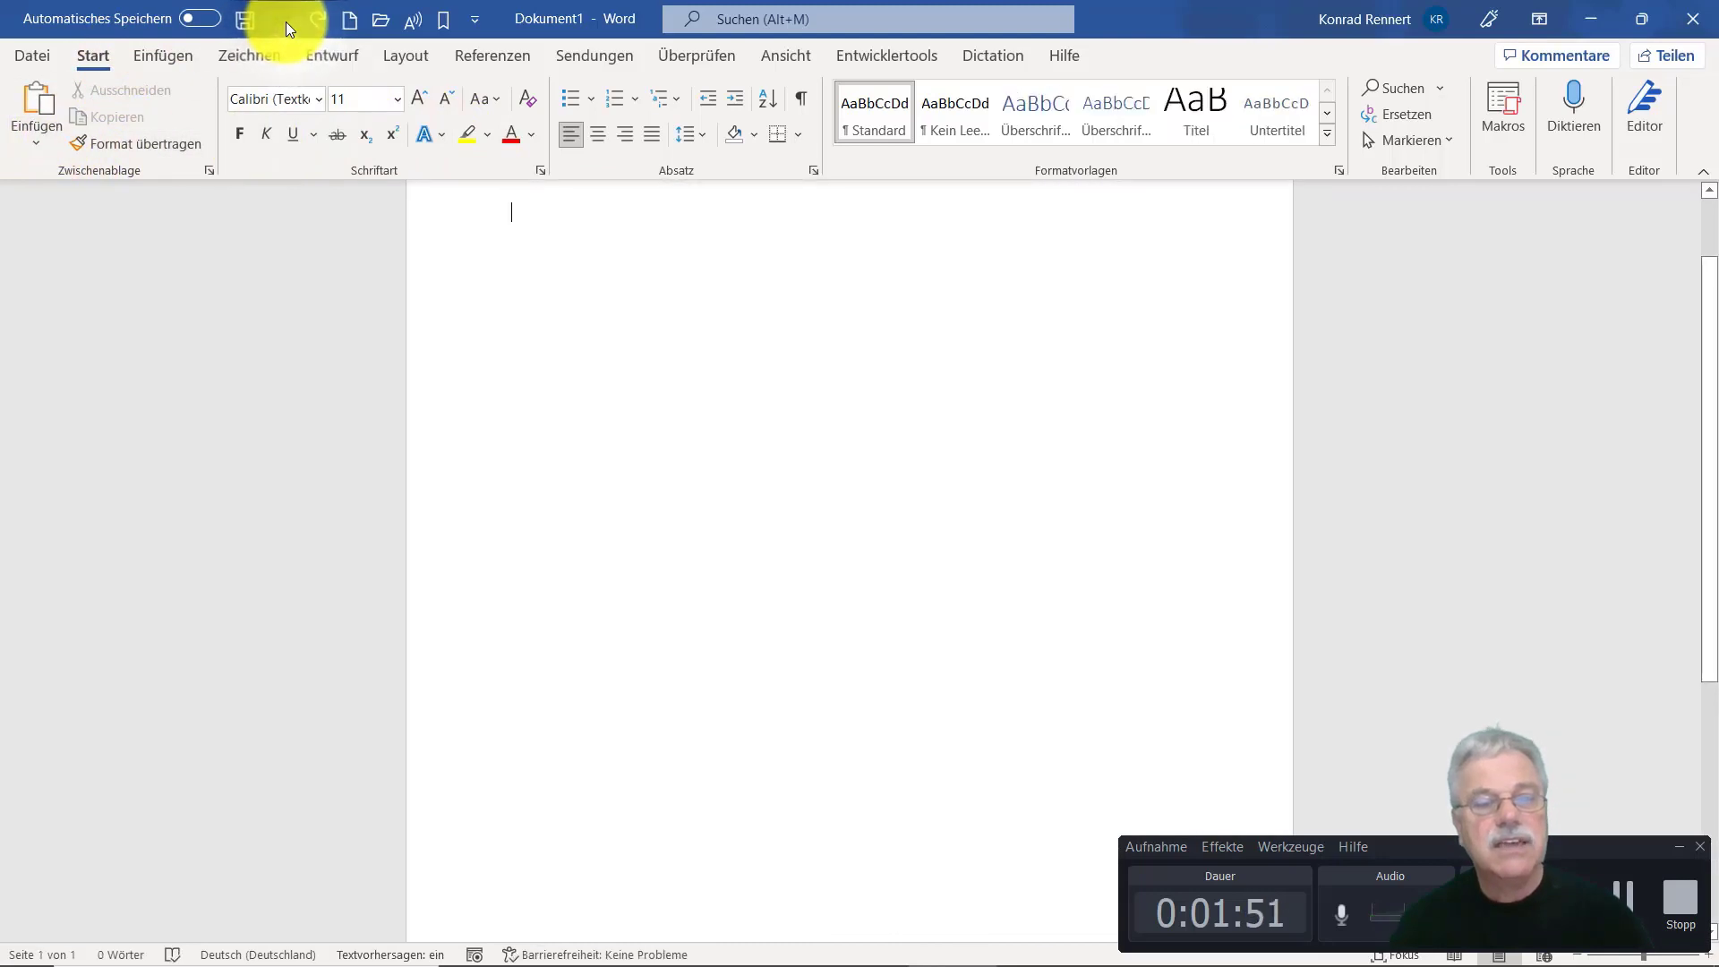
left_click(33, 143)
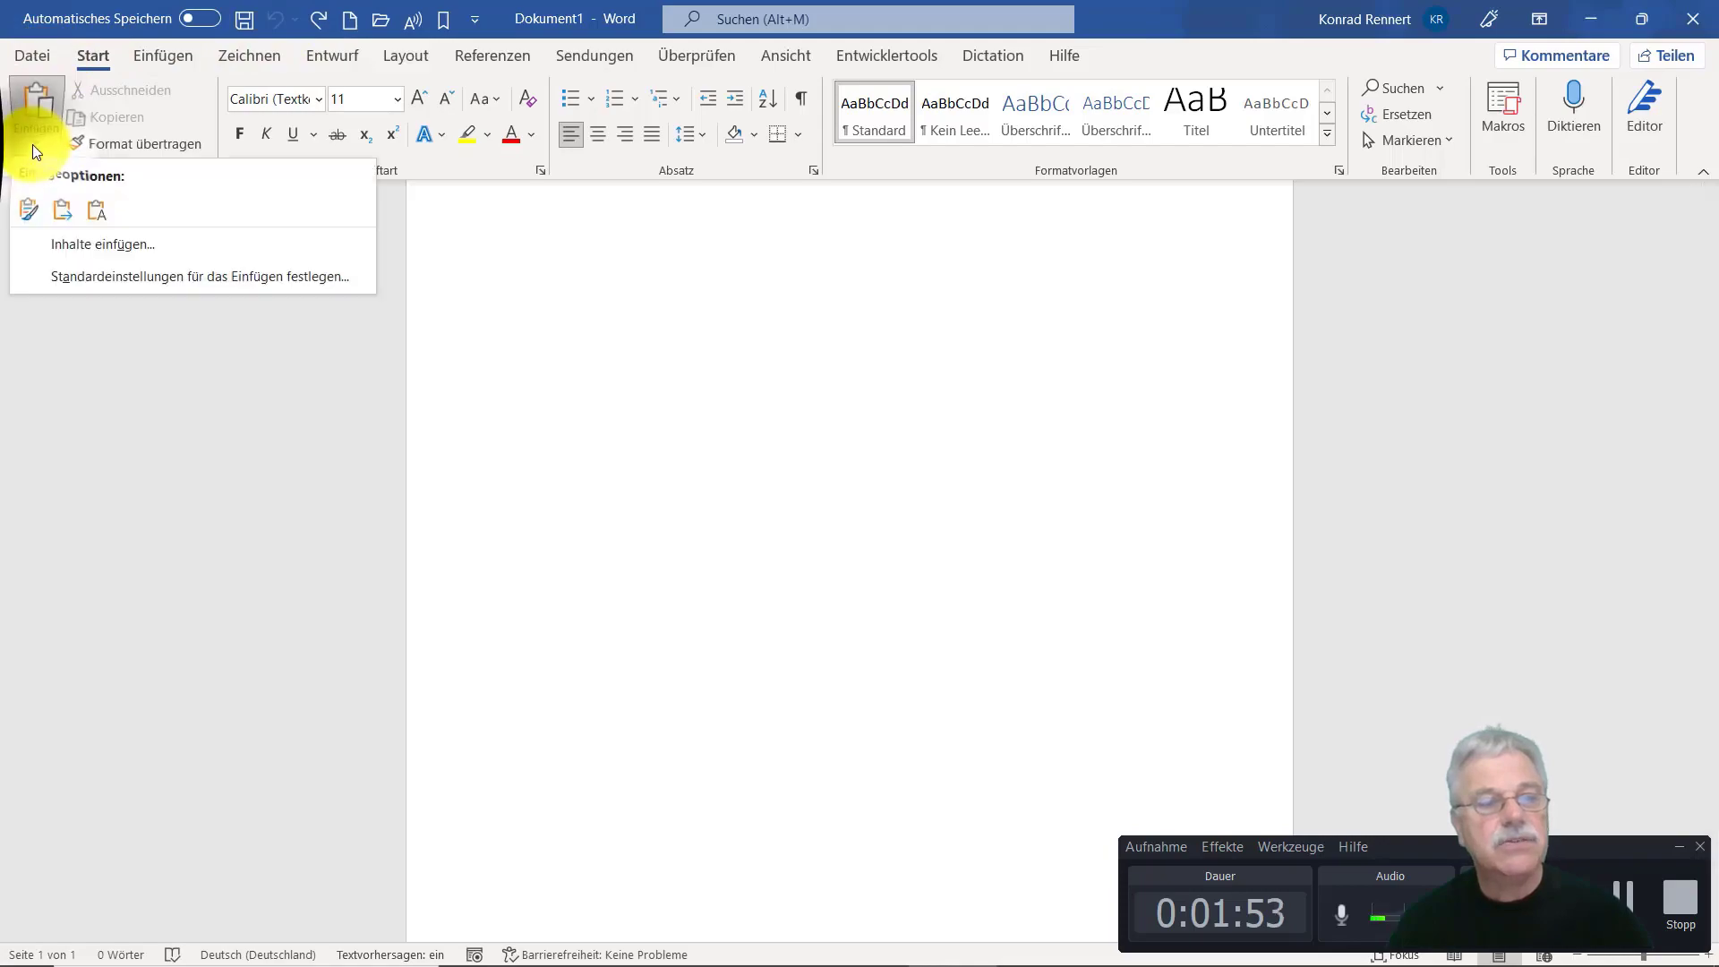
left_click(98, 218)
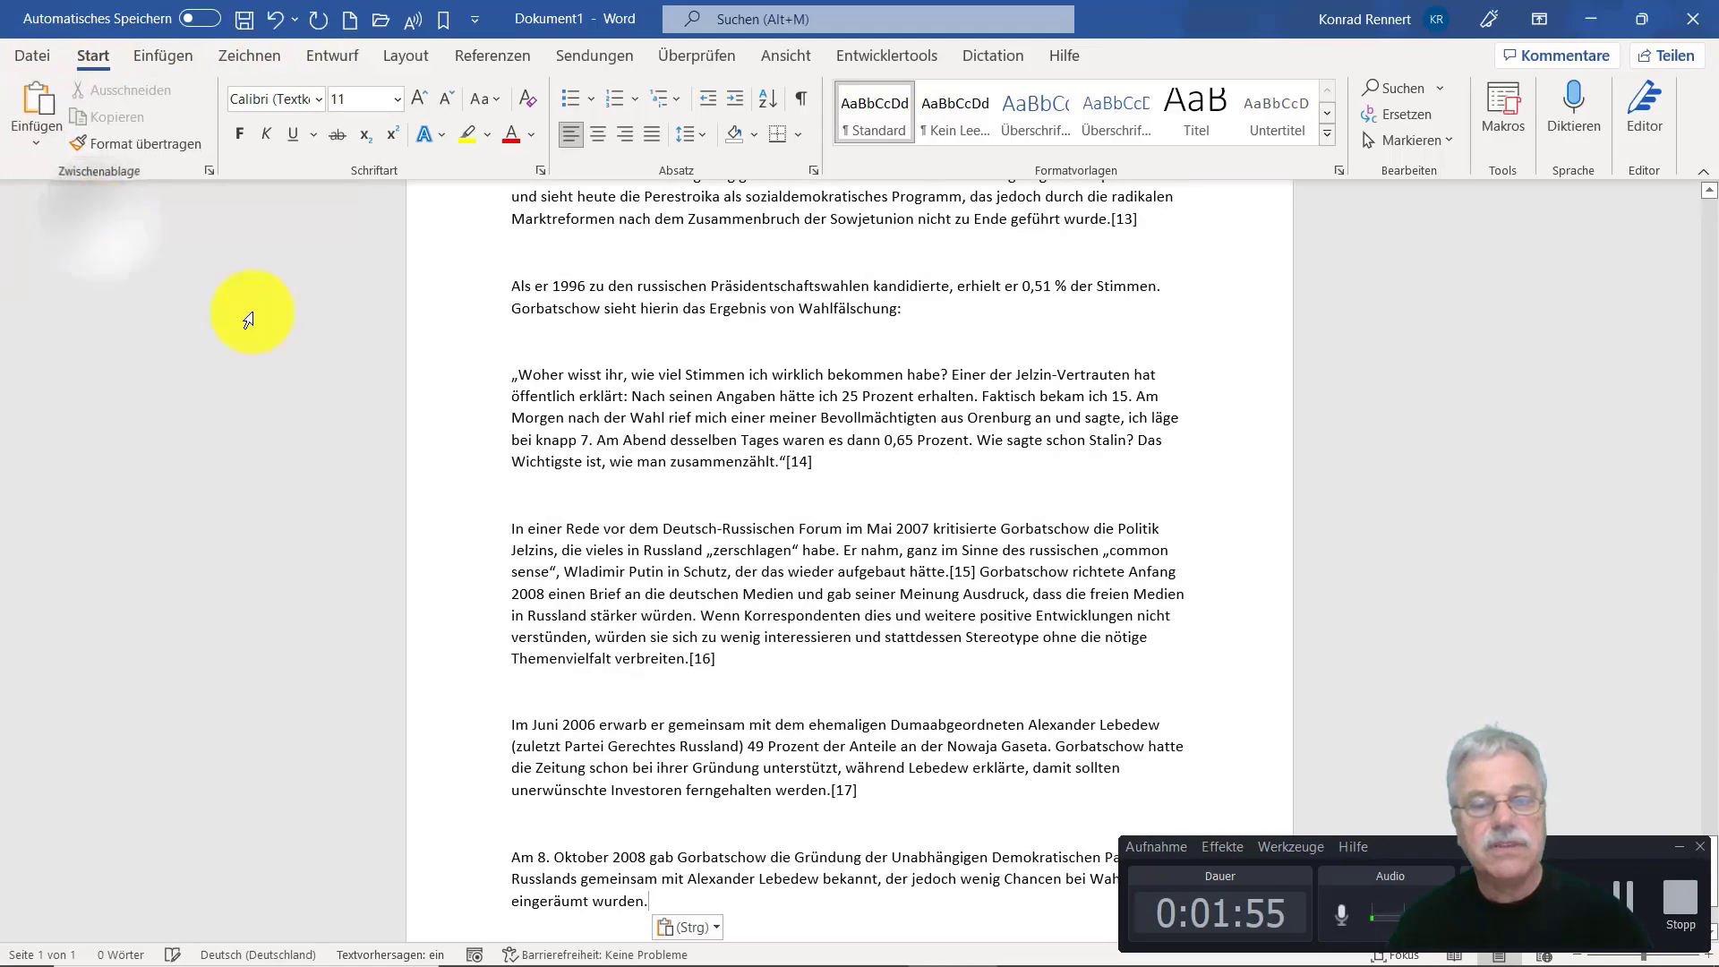
scroll(756, 652, "up", 8)
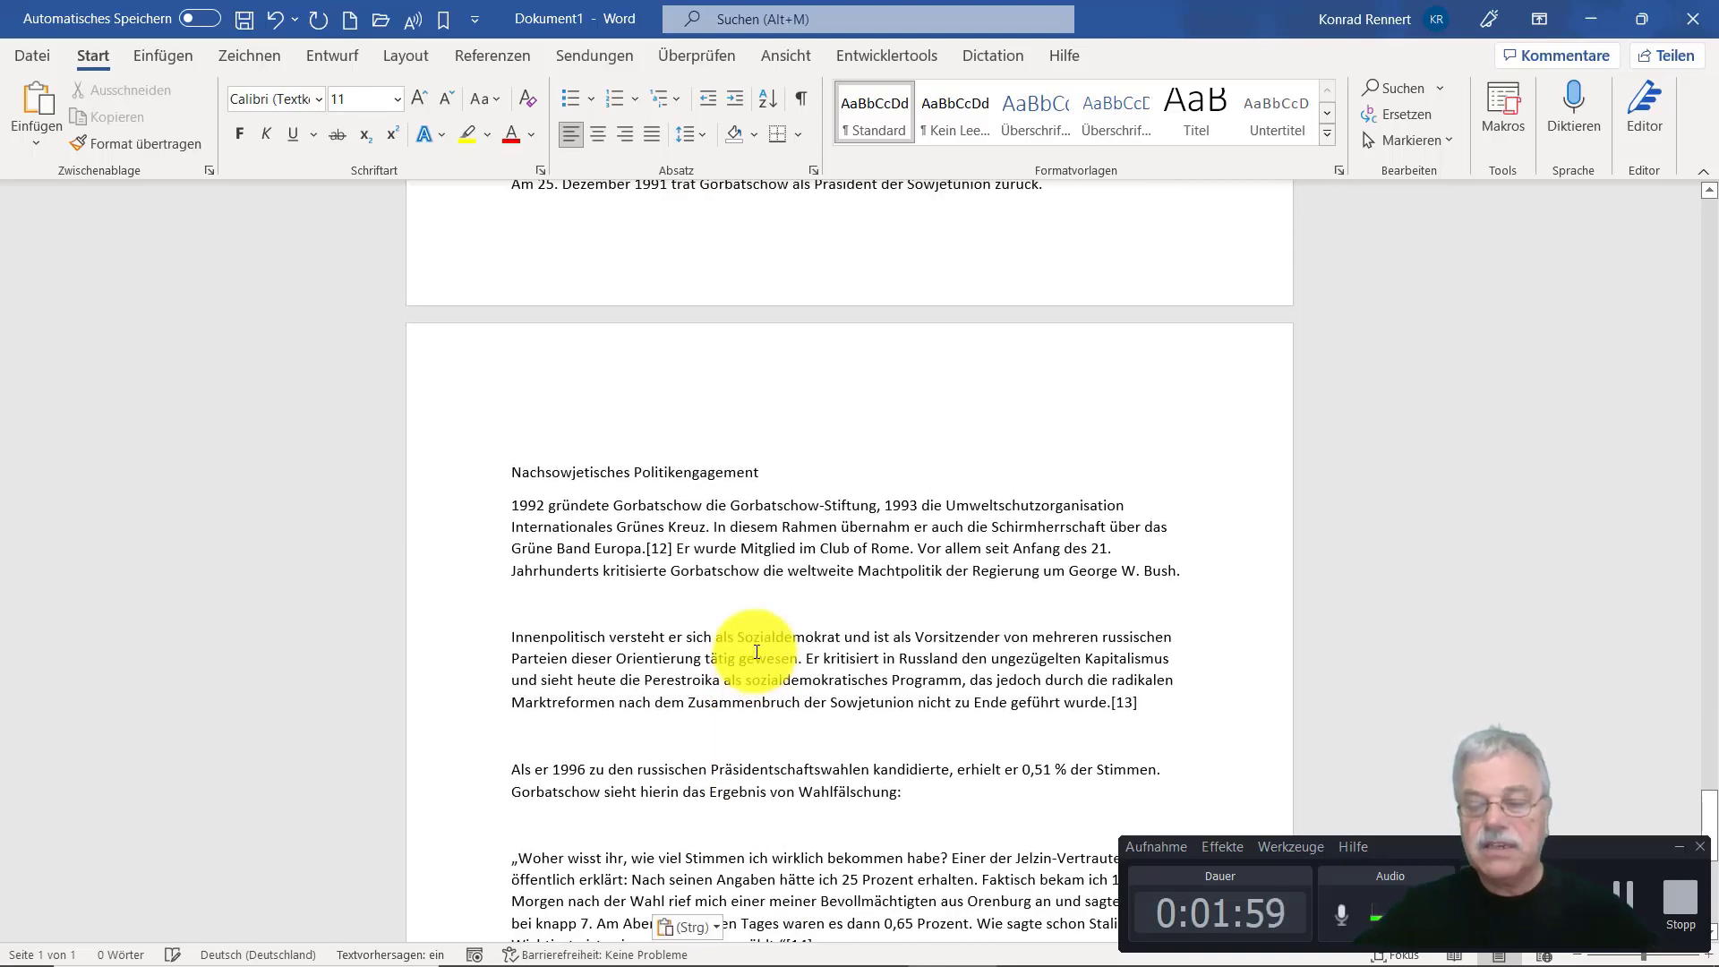
key("ctrl+Home")
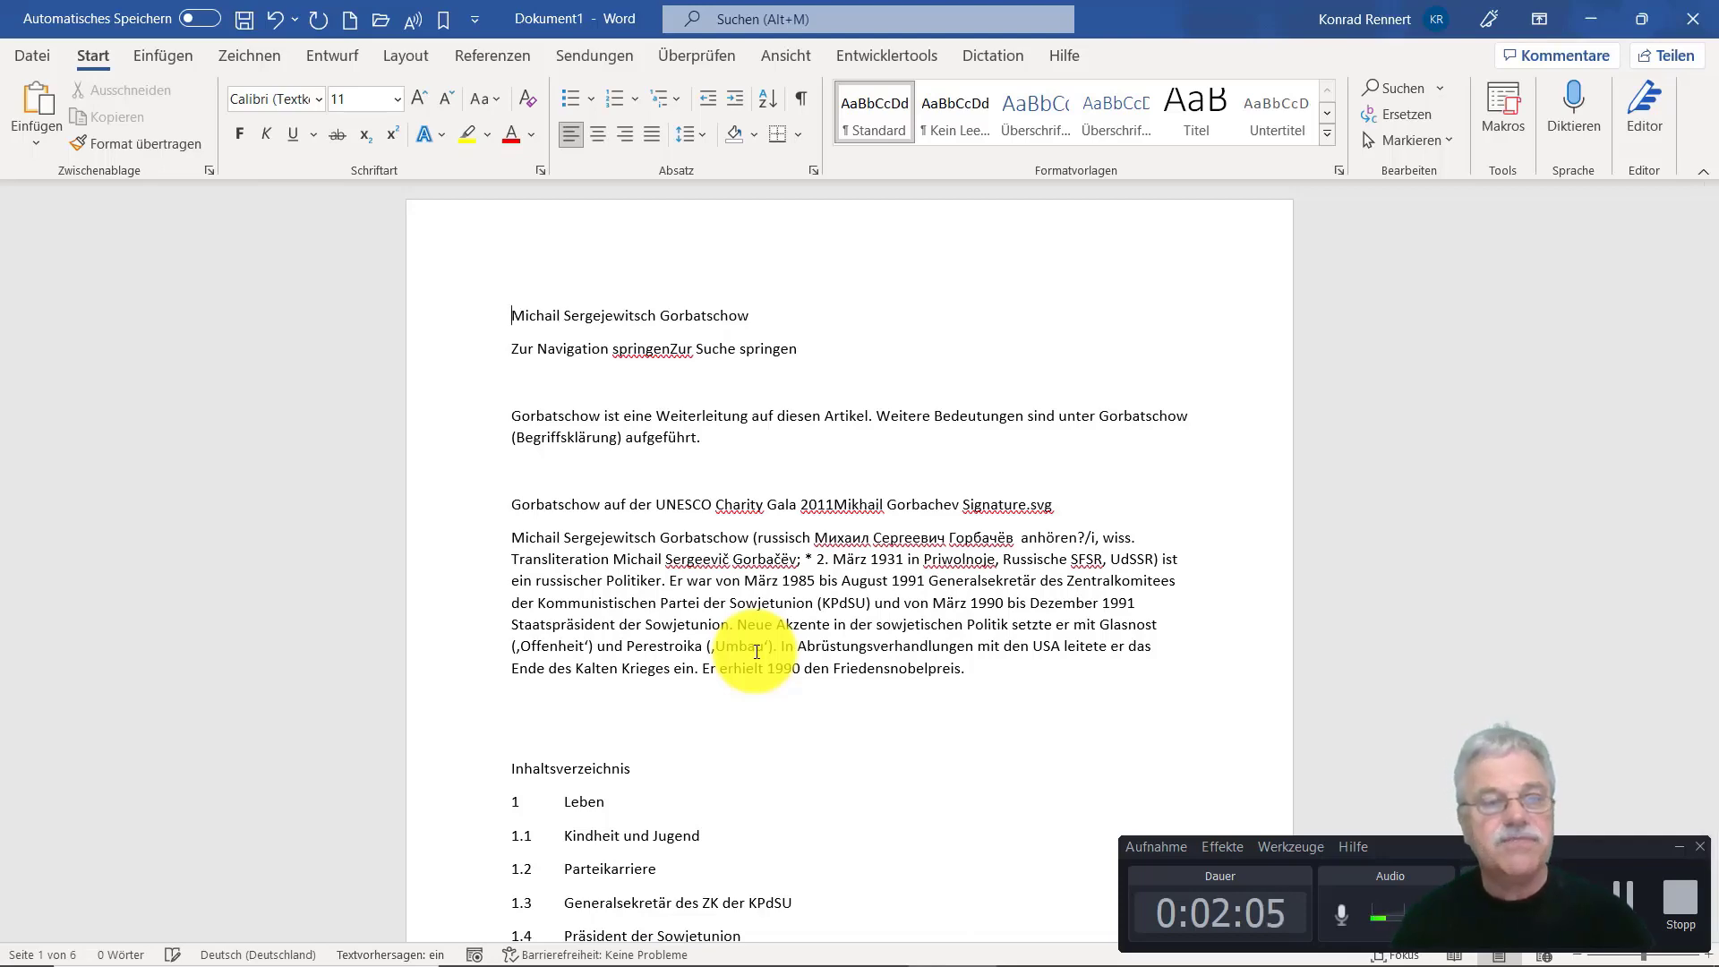
Open the recent document GorbatschowGliederung.docx and view its table of contents
left_click(23, 51)
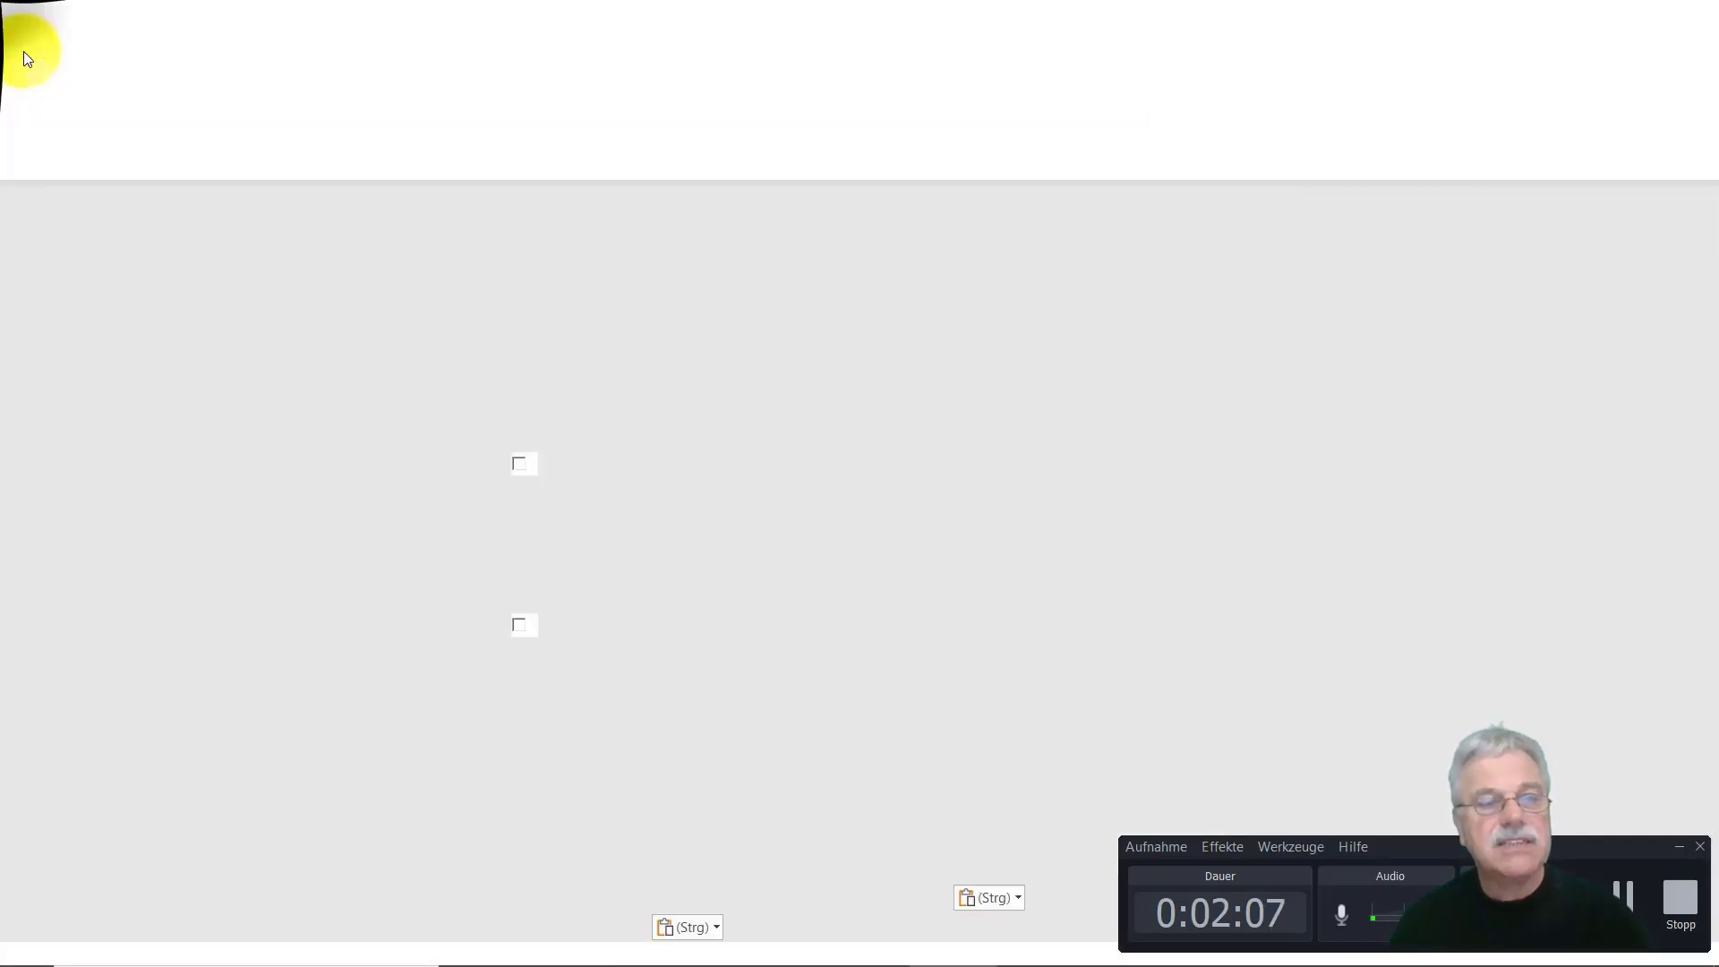
left_click(342, 351)
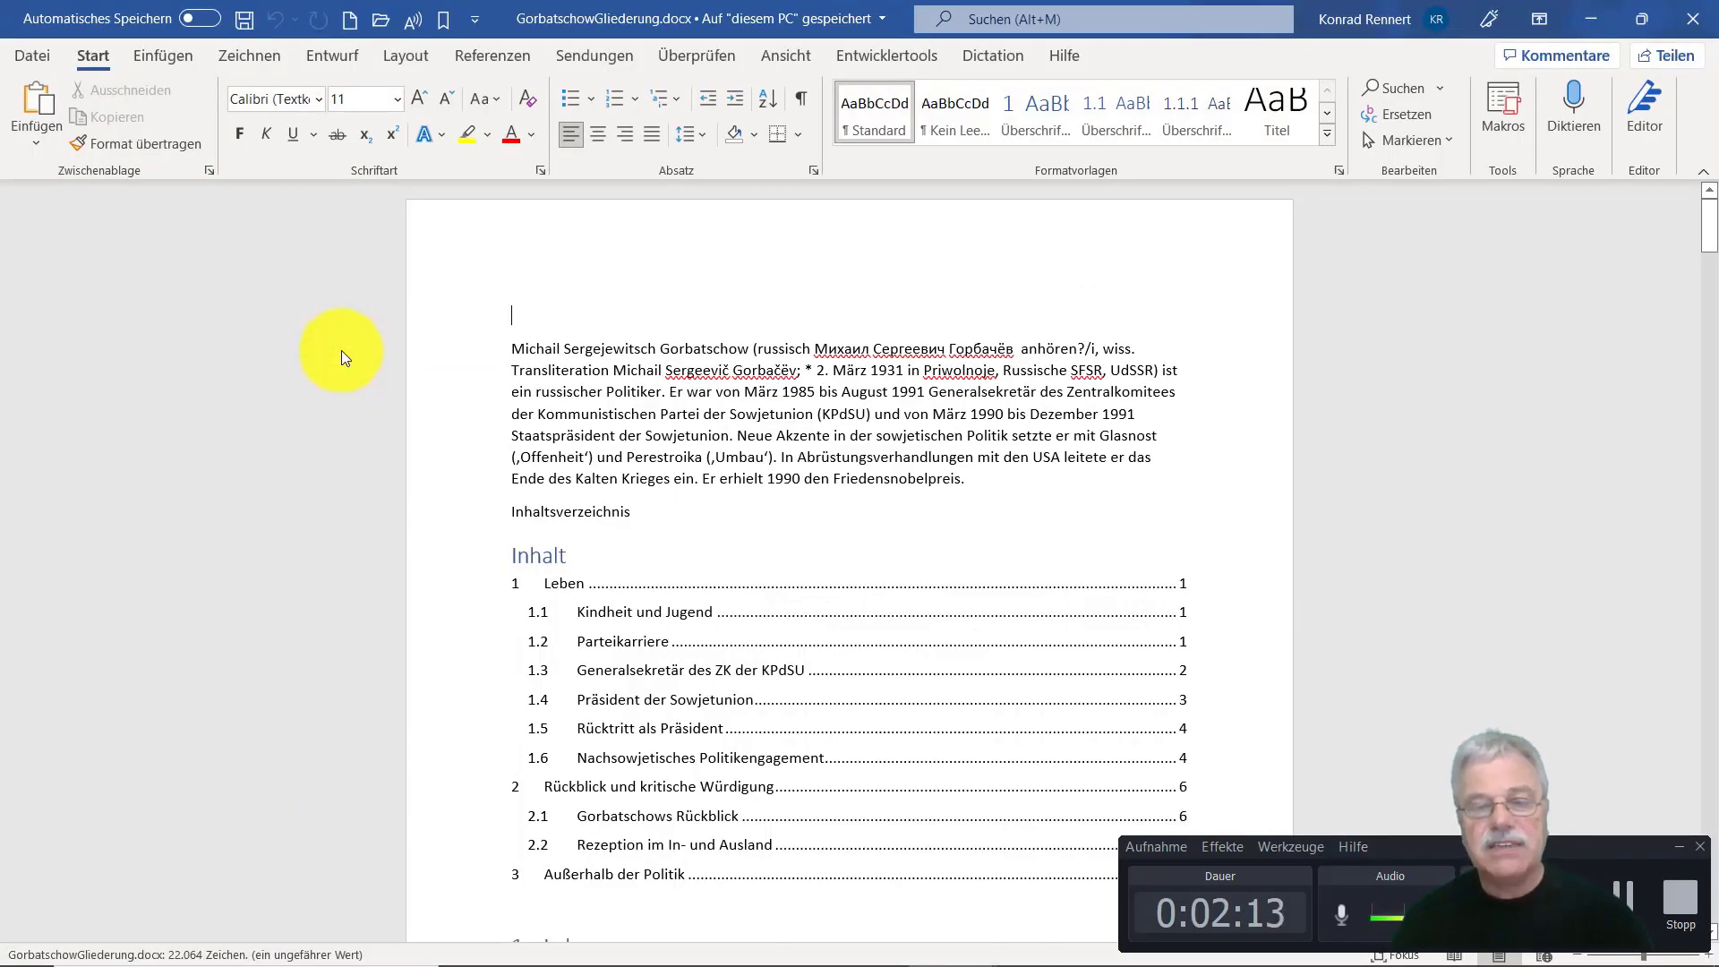
scroll(637, 475, "down", 2)
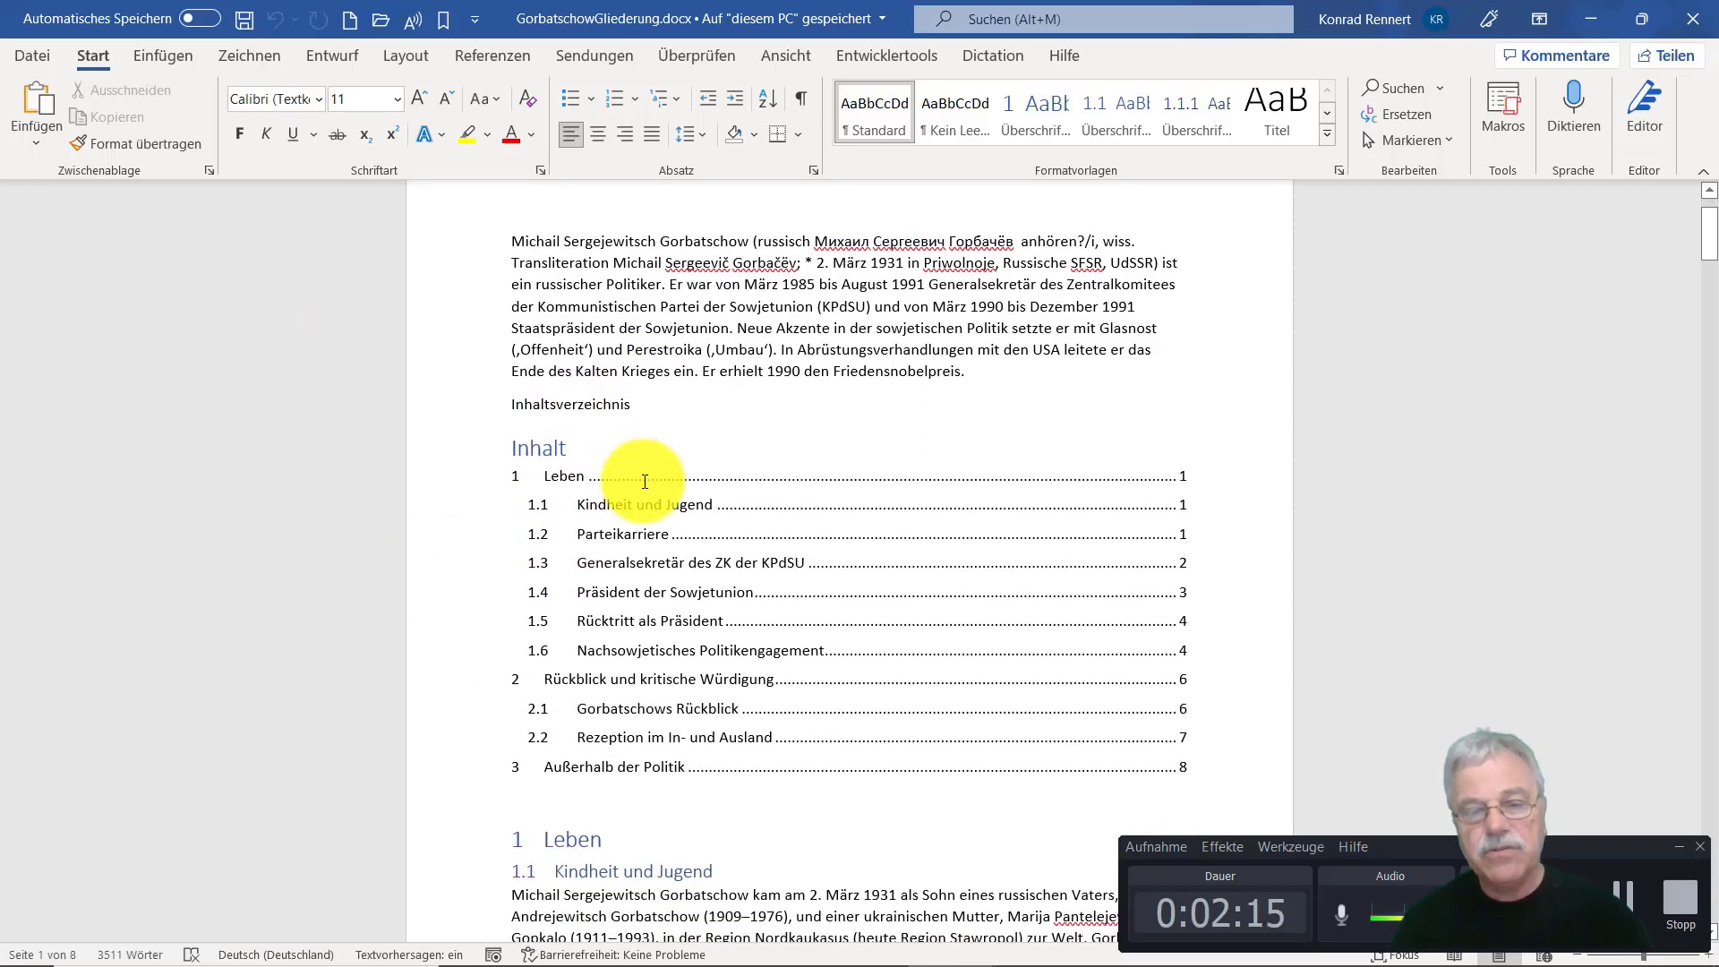
scroll(645, 481, "down", 2)
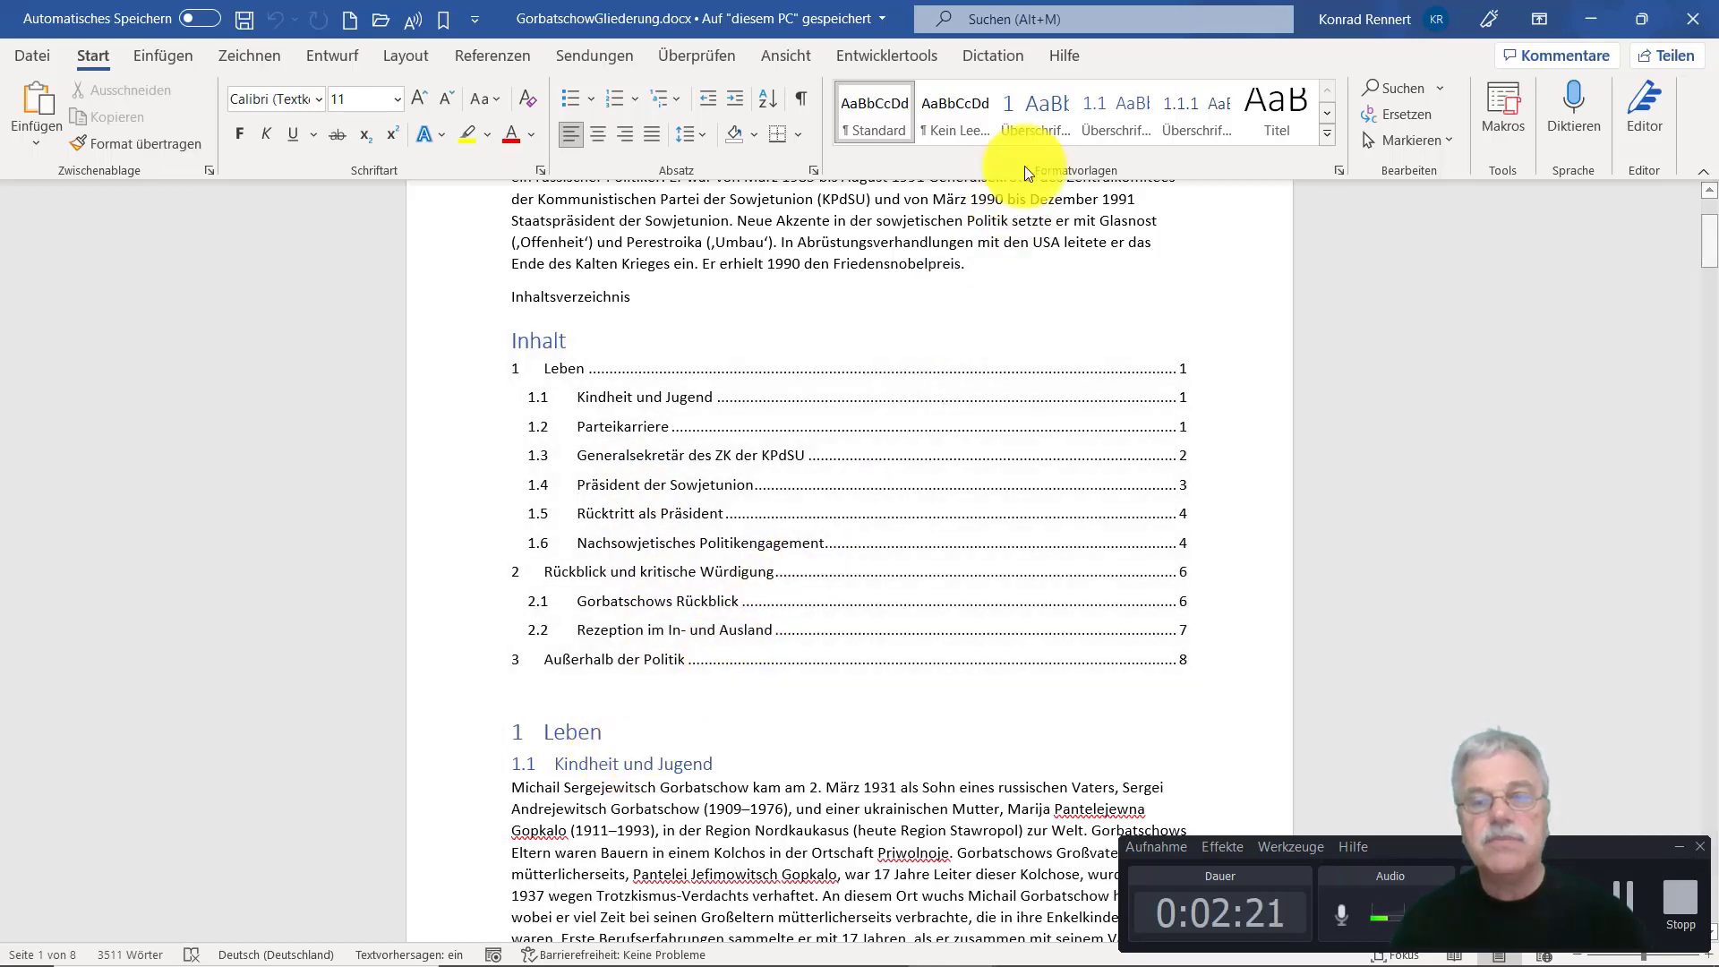
Show the Navigation pane and use its headings to jump to sections 2, 3 and 1.4
left_click(780, 56)
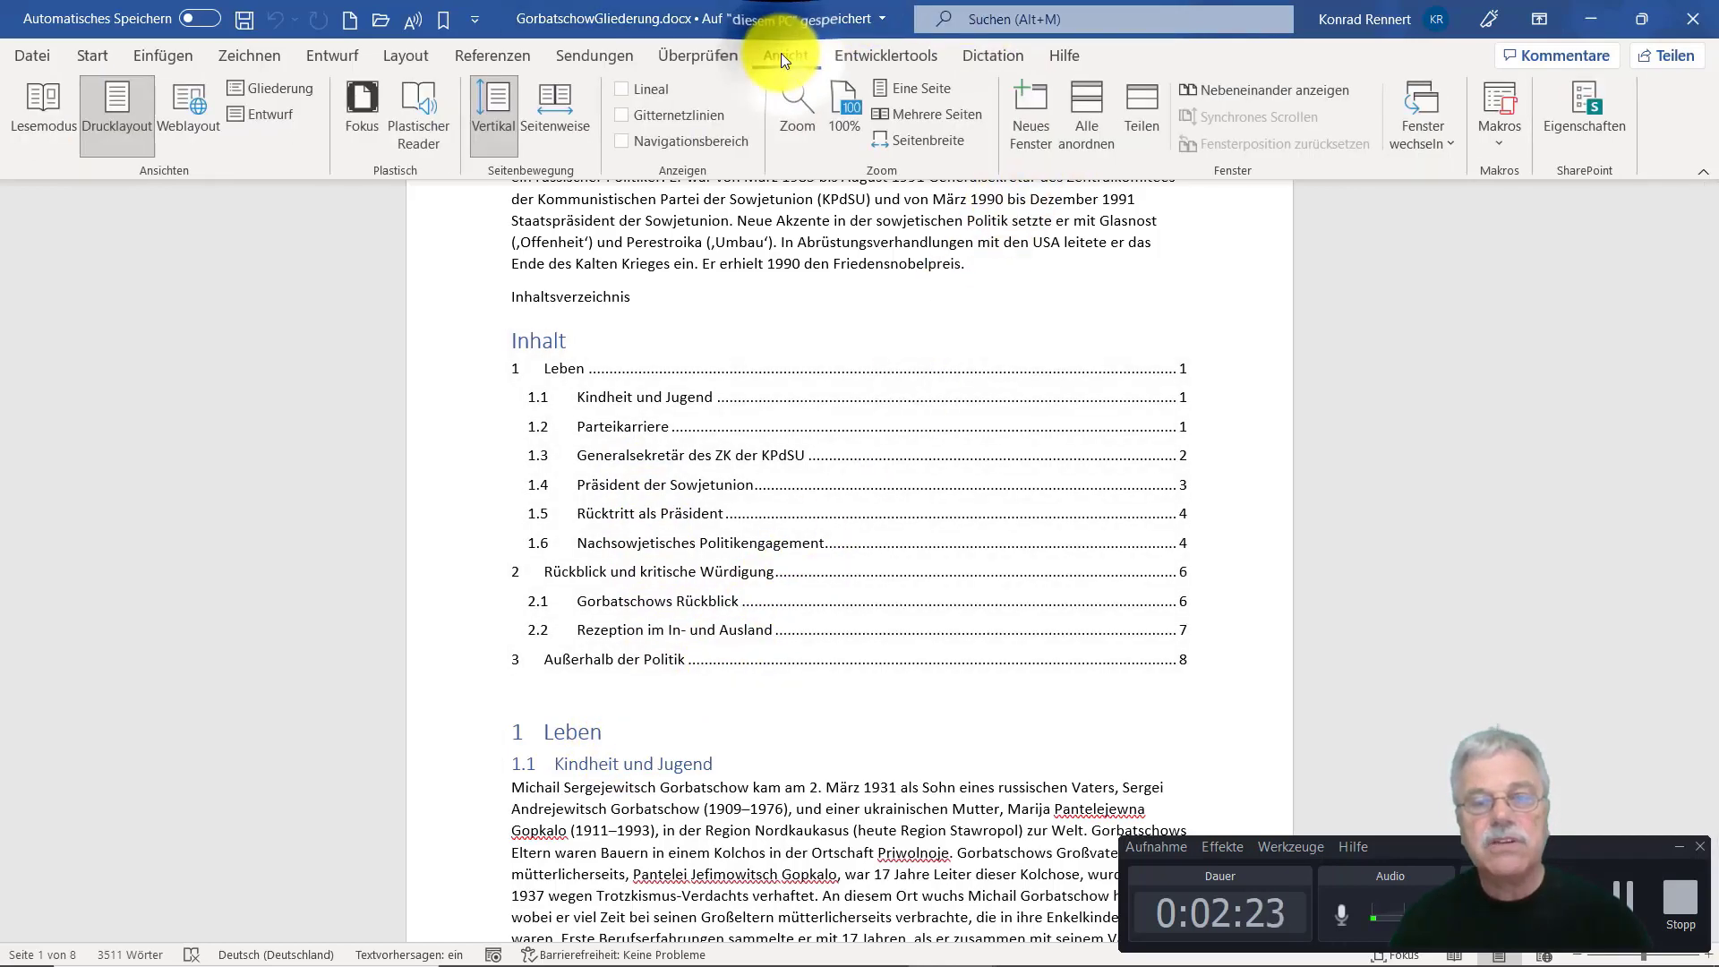
left_click(667, 136)
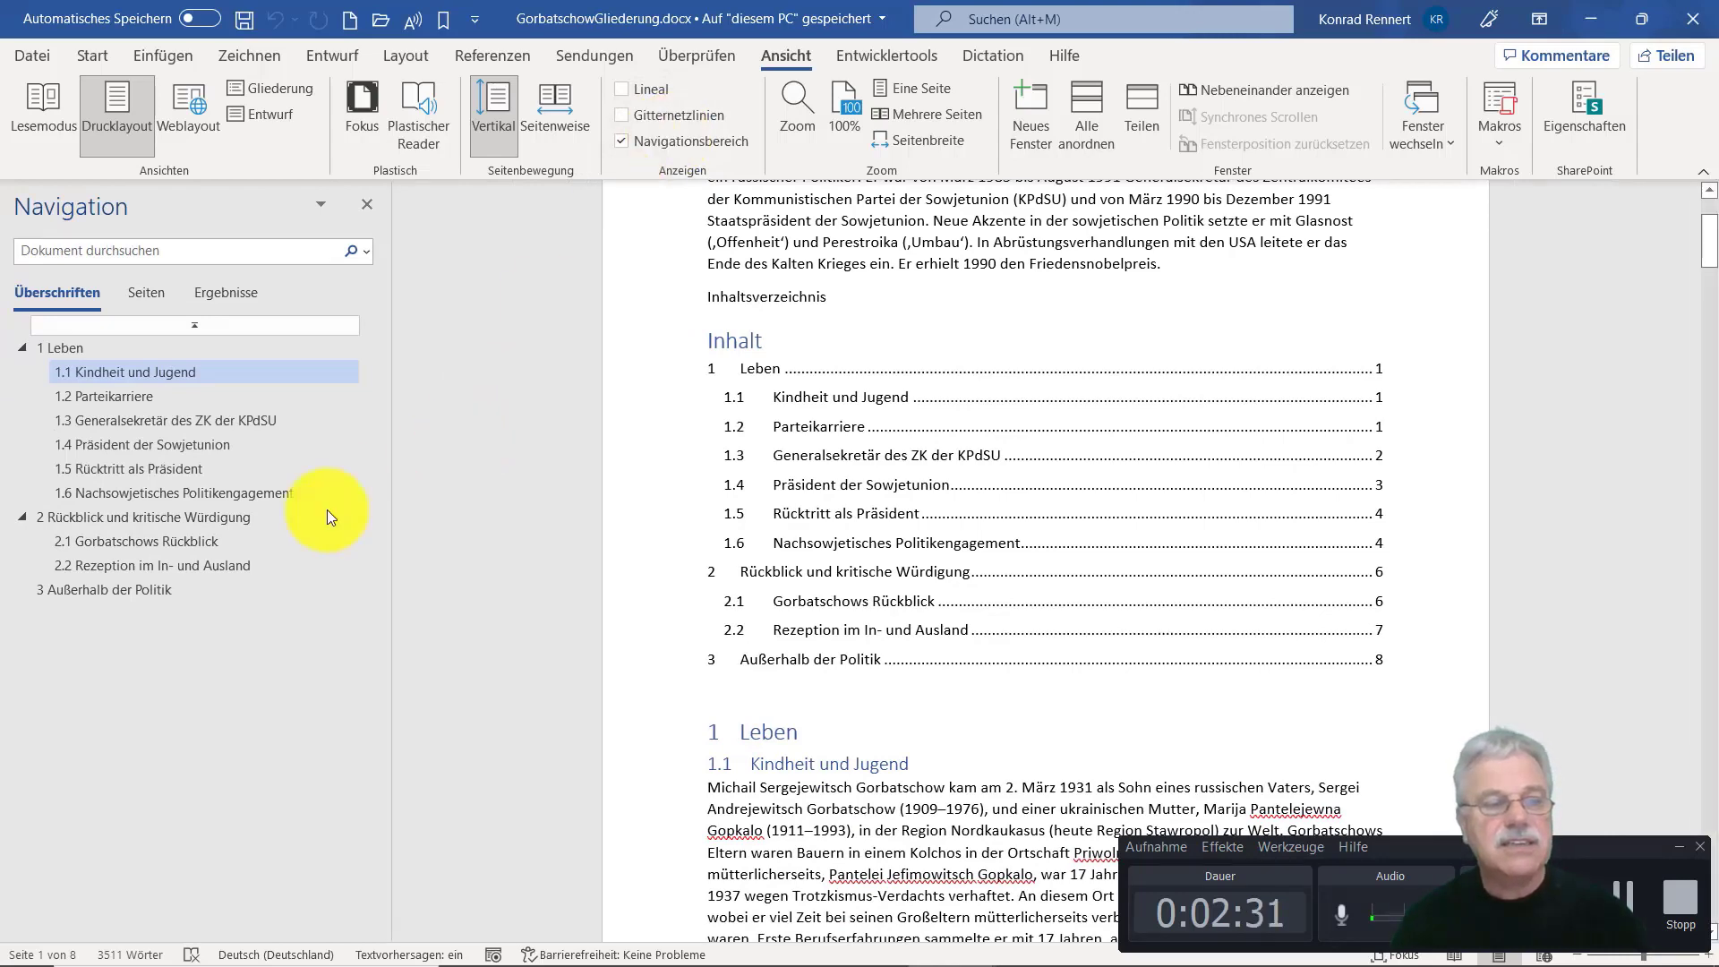
left_click(152, 524)
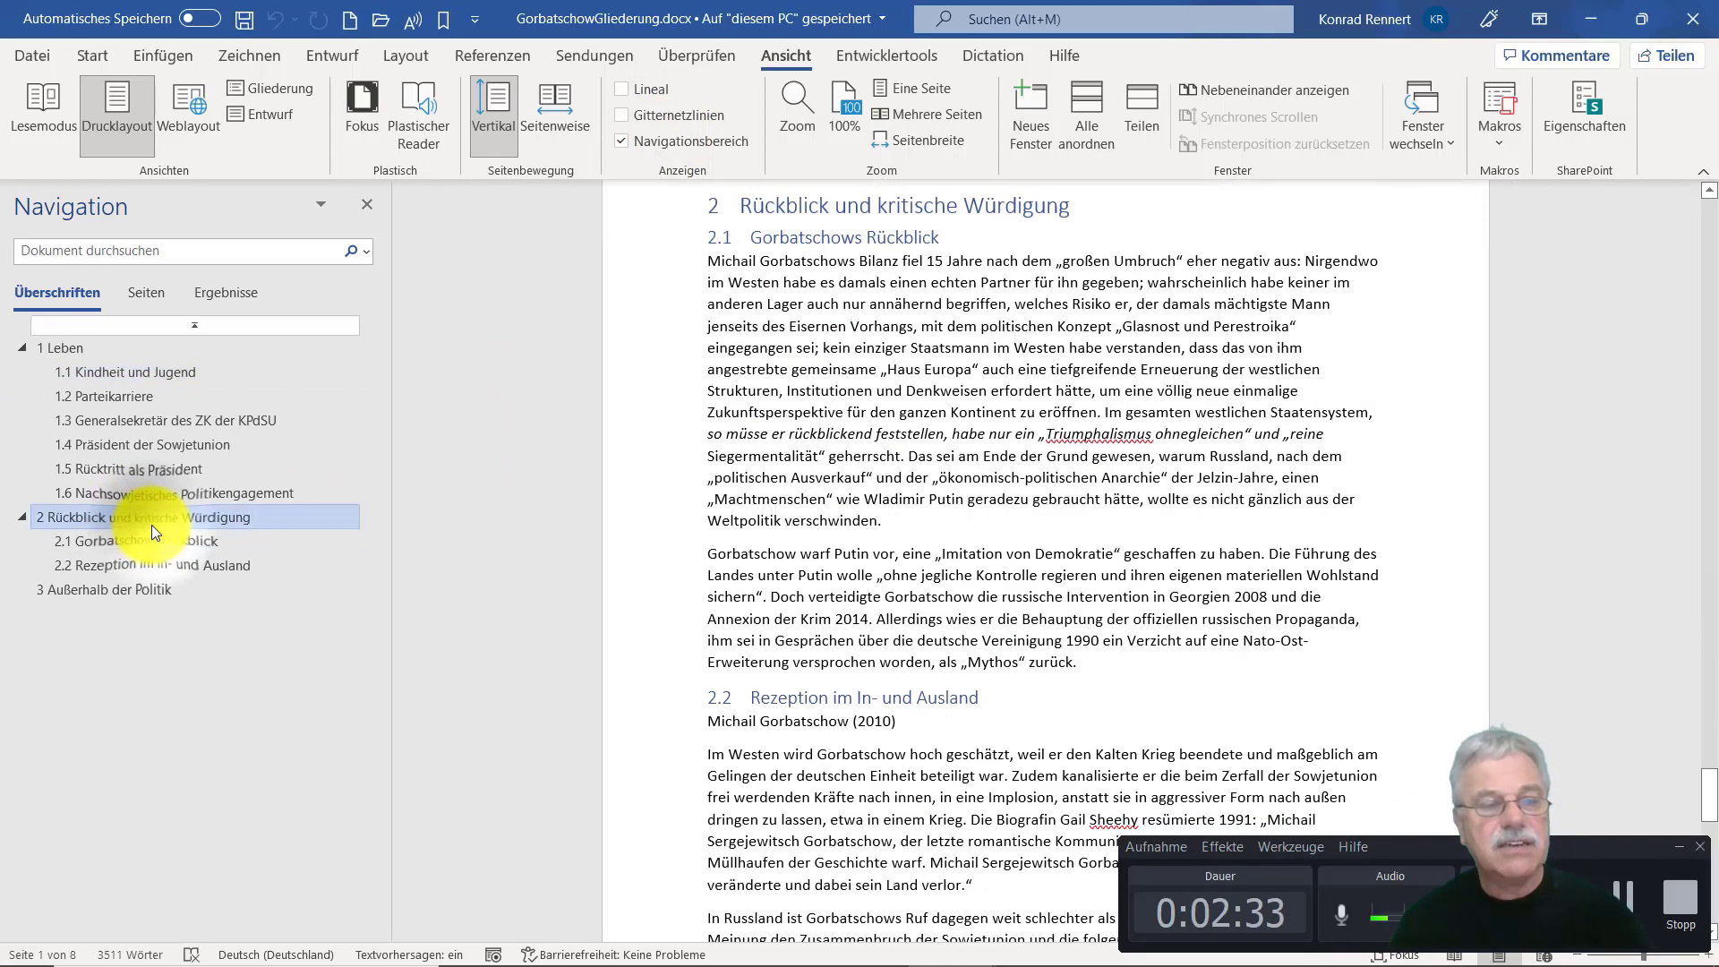
left_click(94, 589)
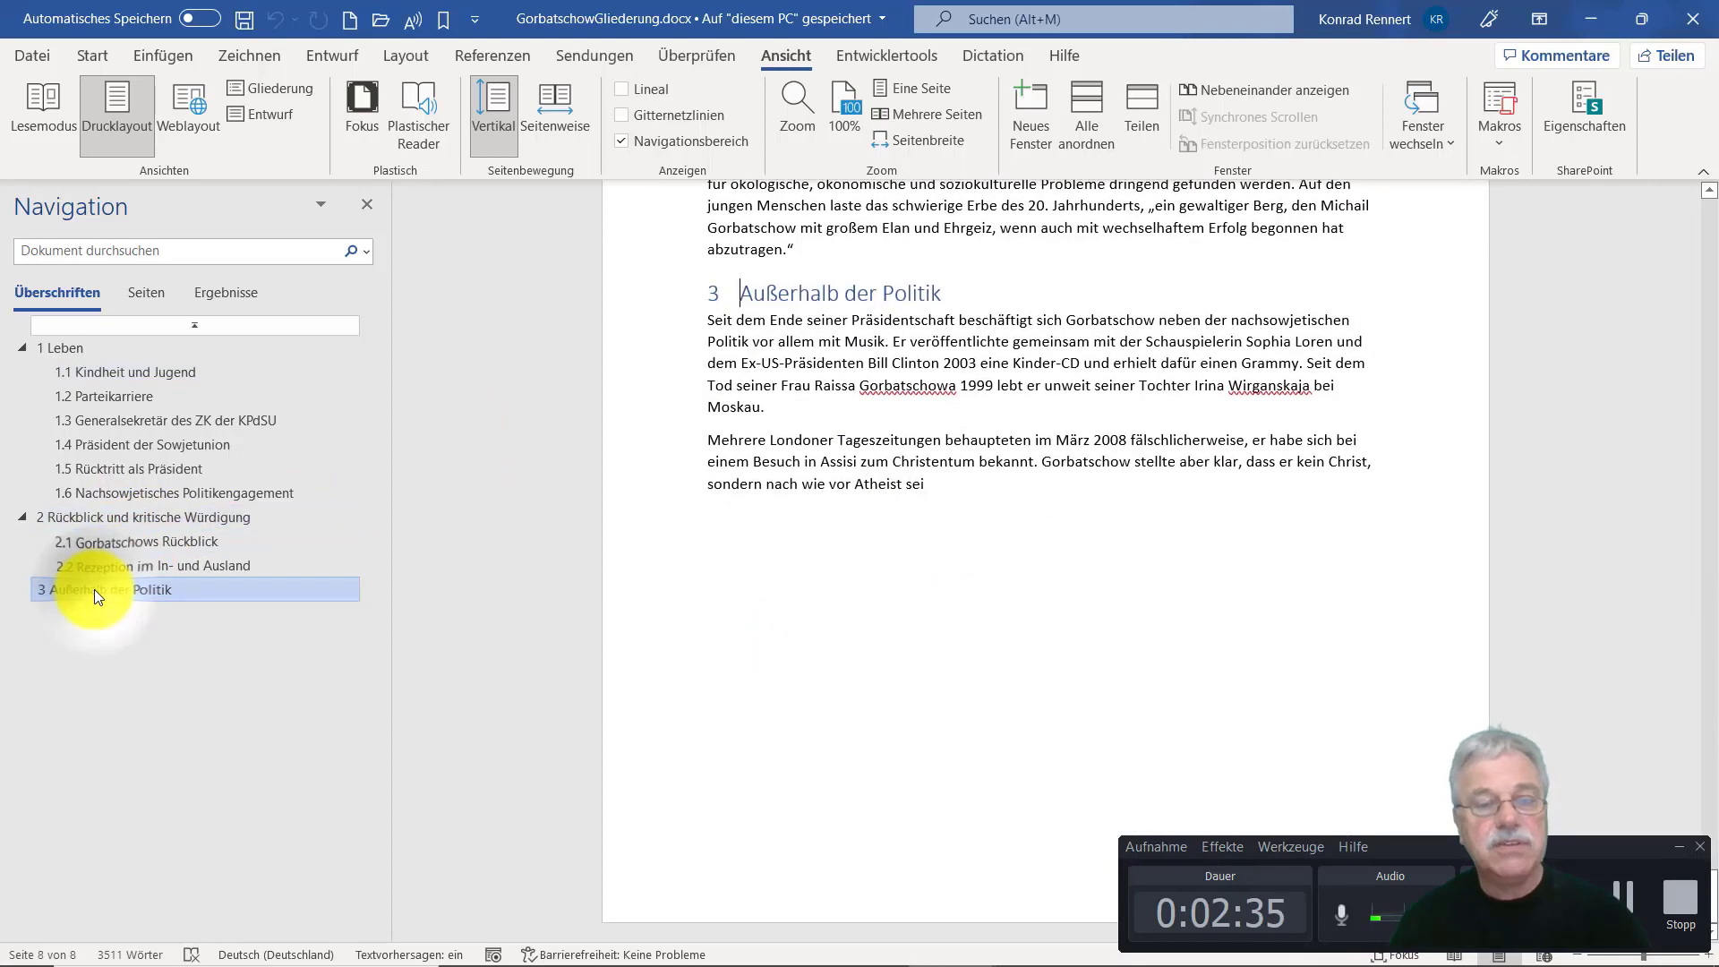
left_click(86, 448)
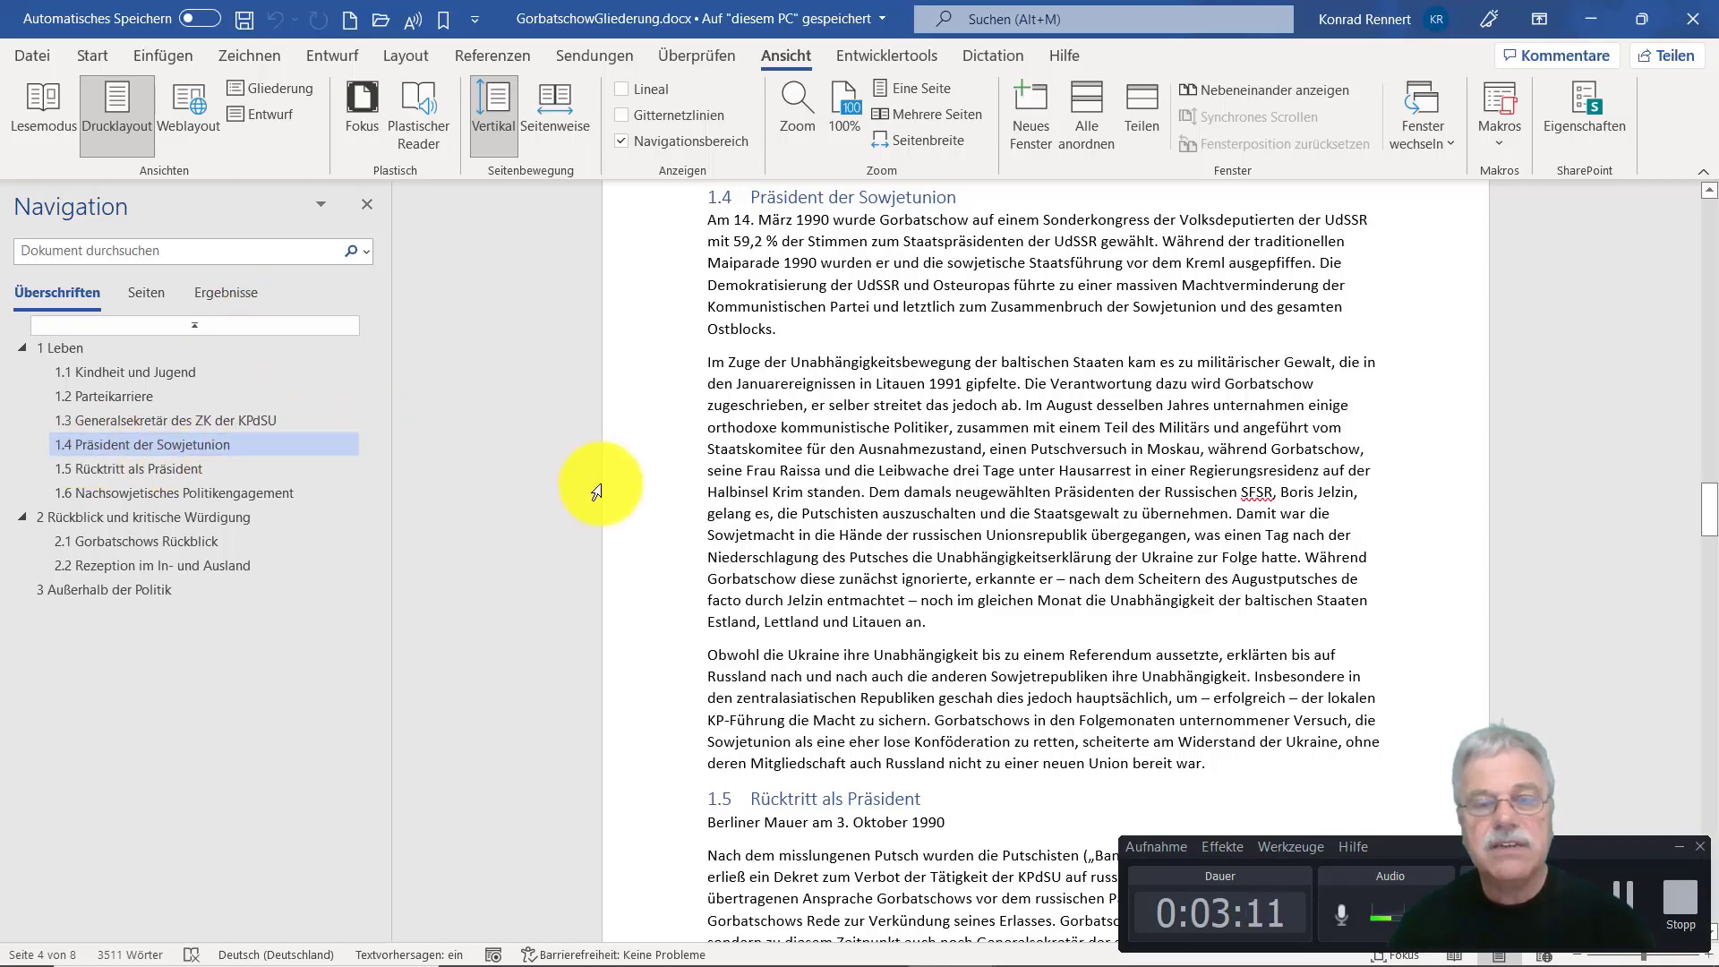
Select and copy the entire content of GorbatschowGliederung.docx
scroll(1062, 707, "up", 1)
scroll(1062, 708, "up", 10)
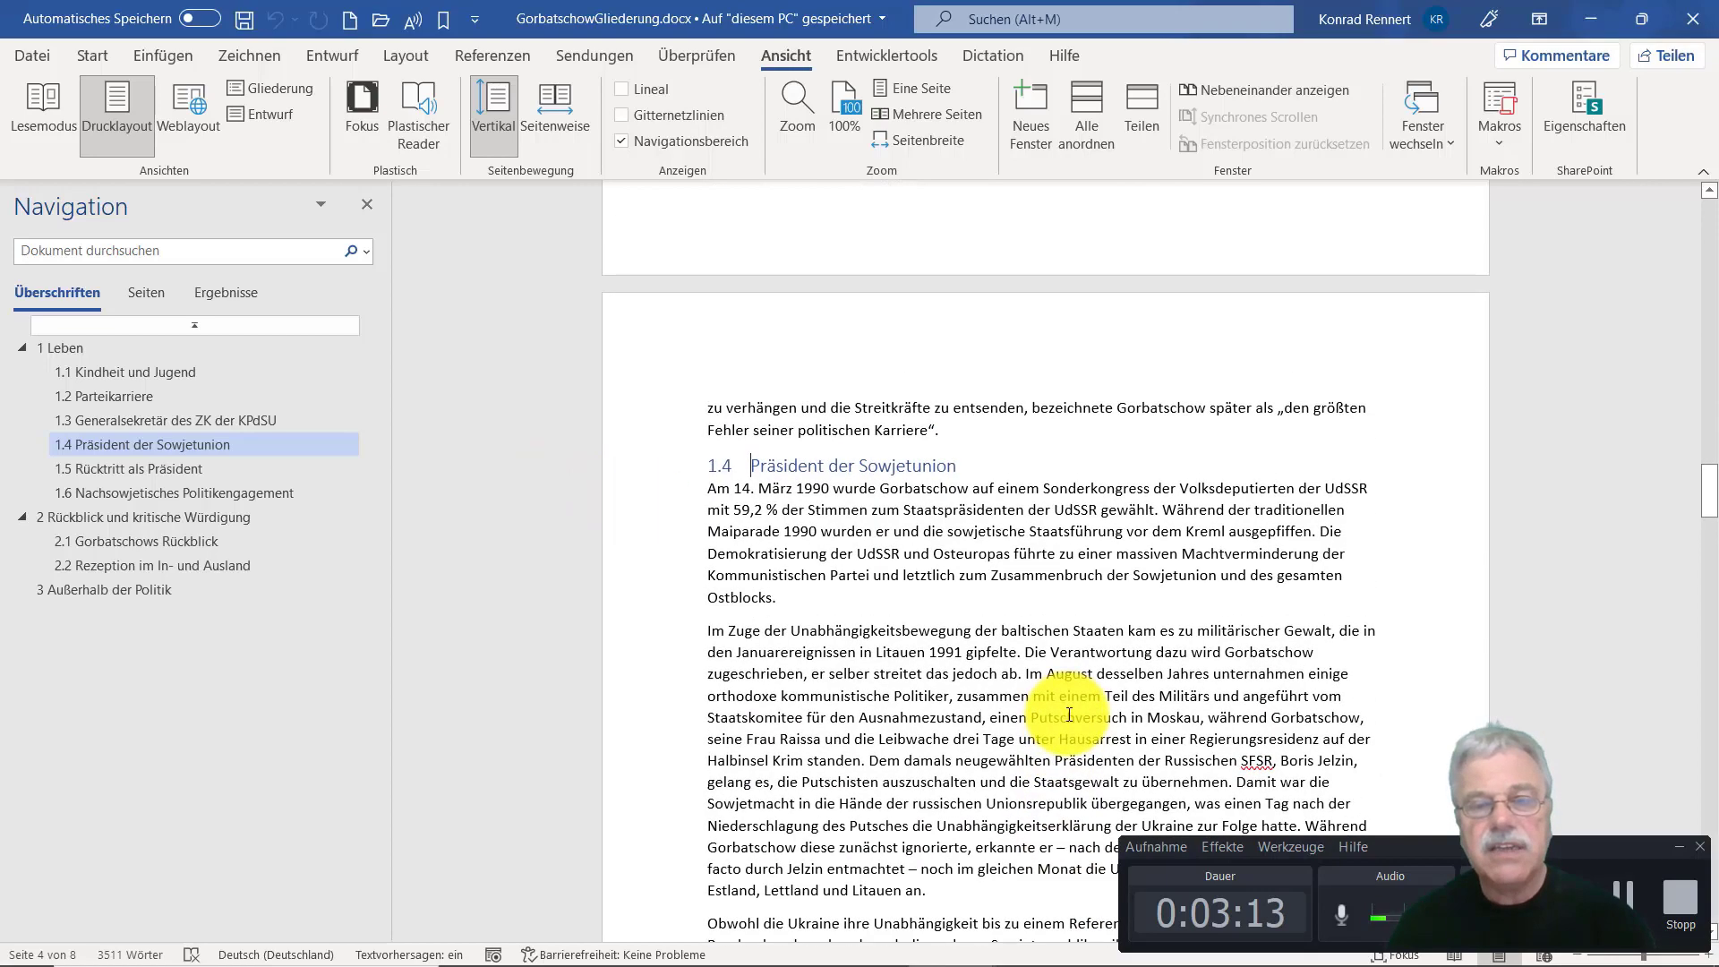
scroll(1073, 729, "up", 3)
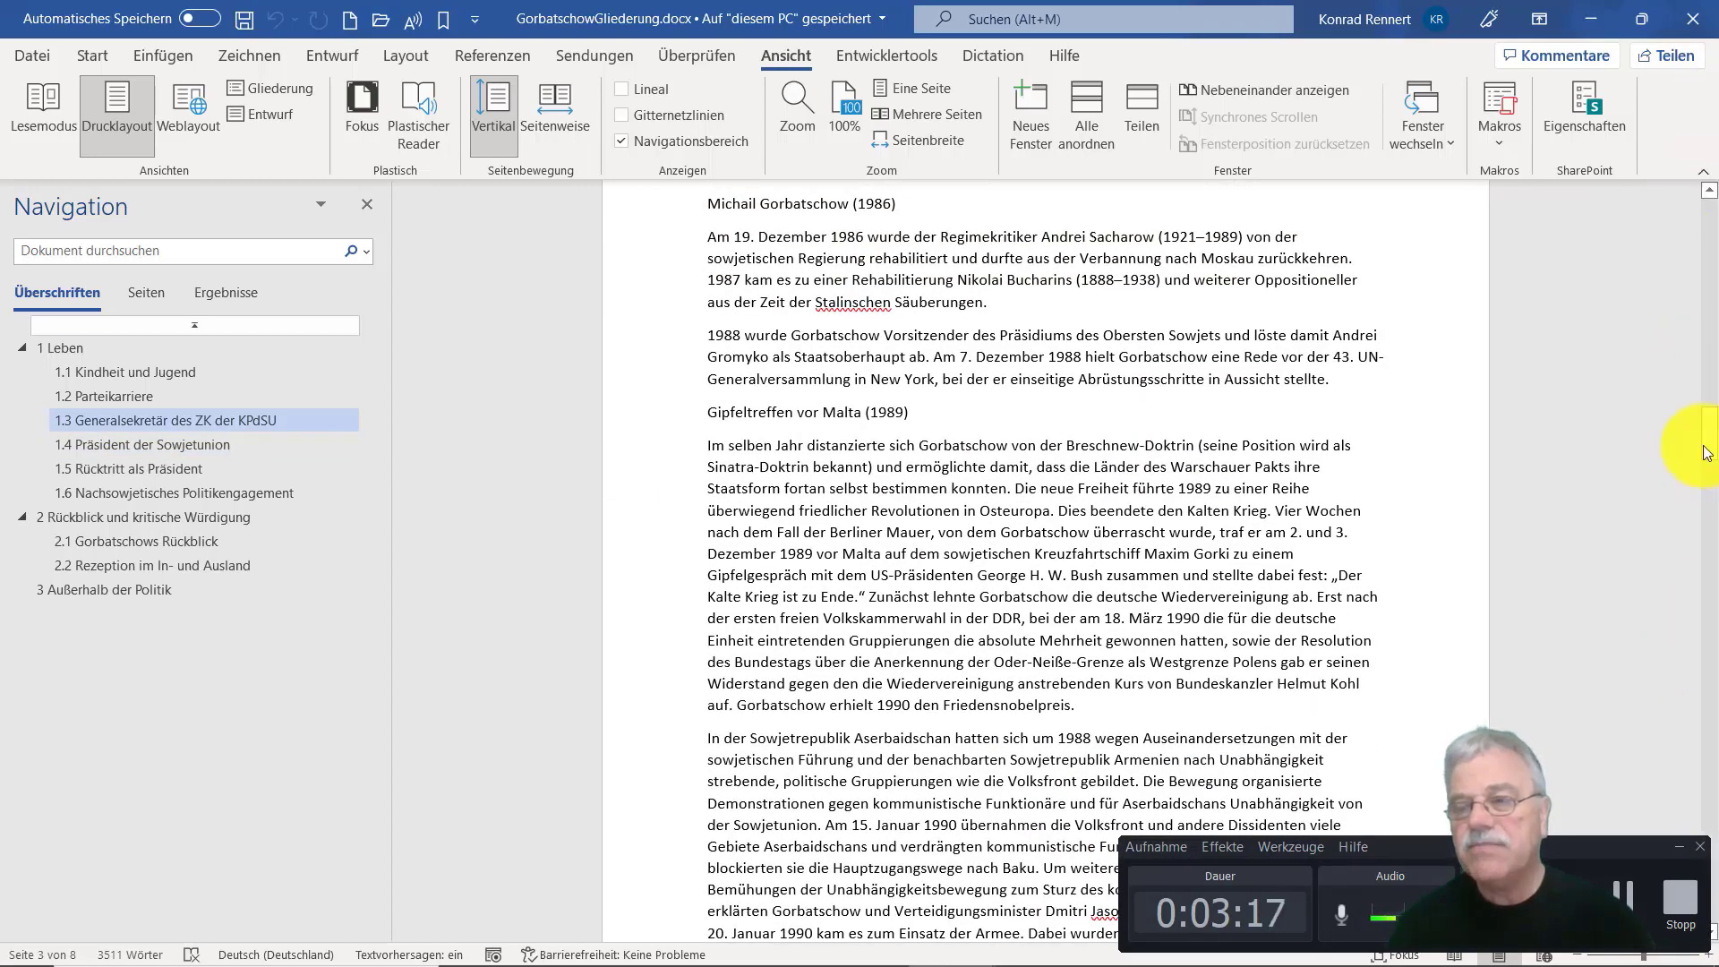
left_click_drag(1706, 447, 1663, 187)
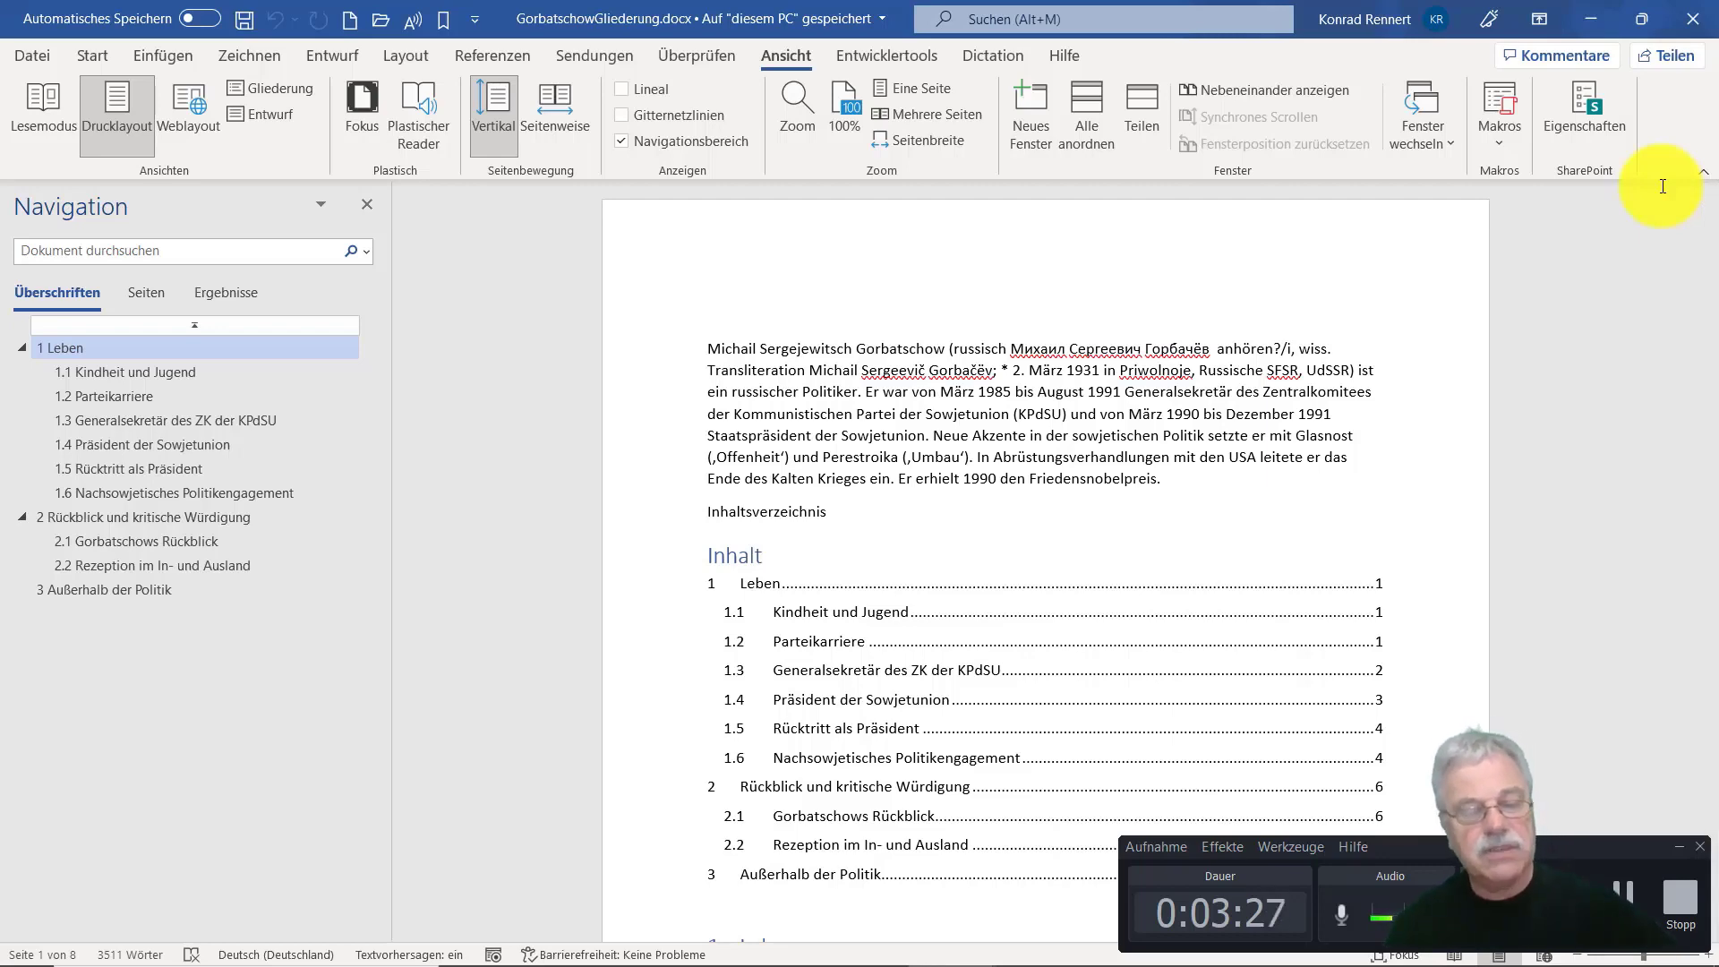
key("ctrl+a")
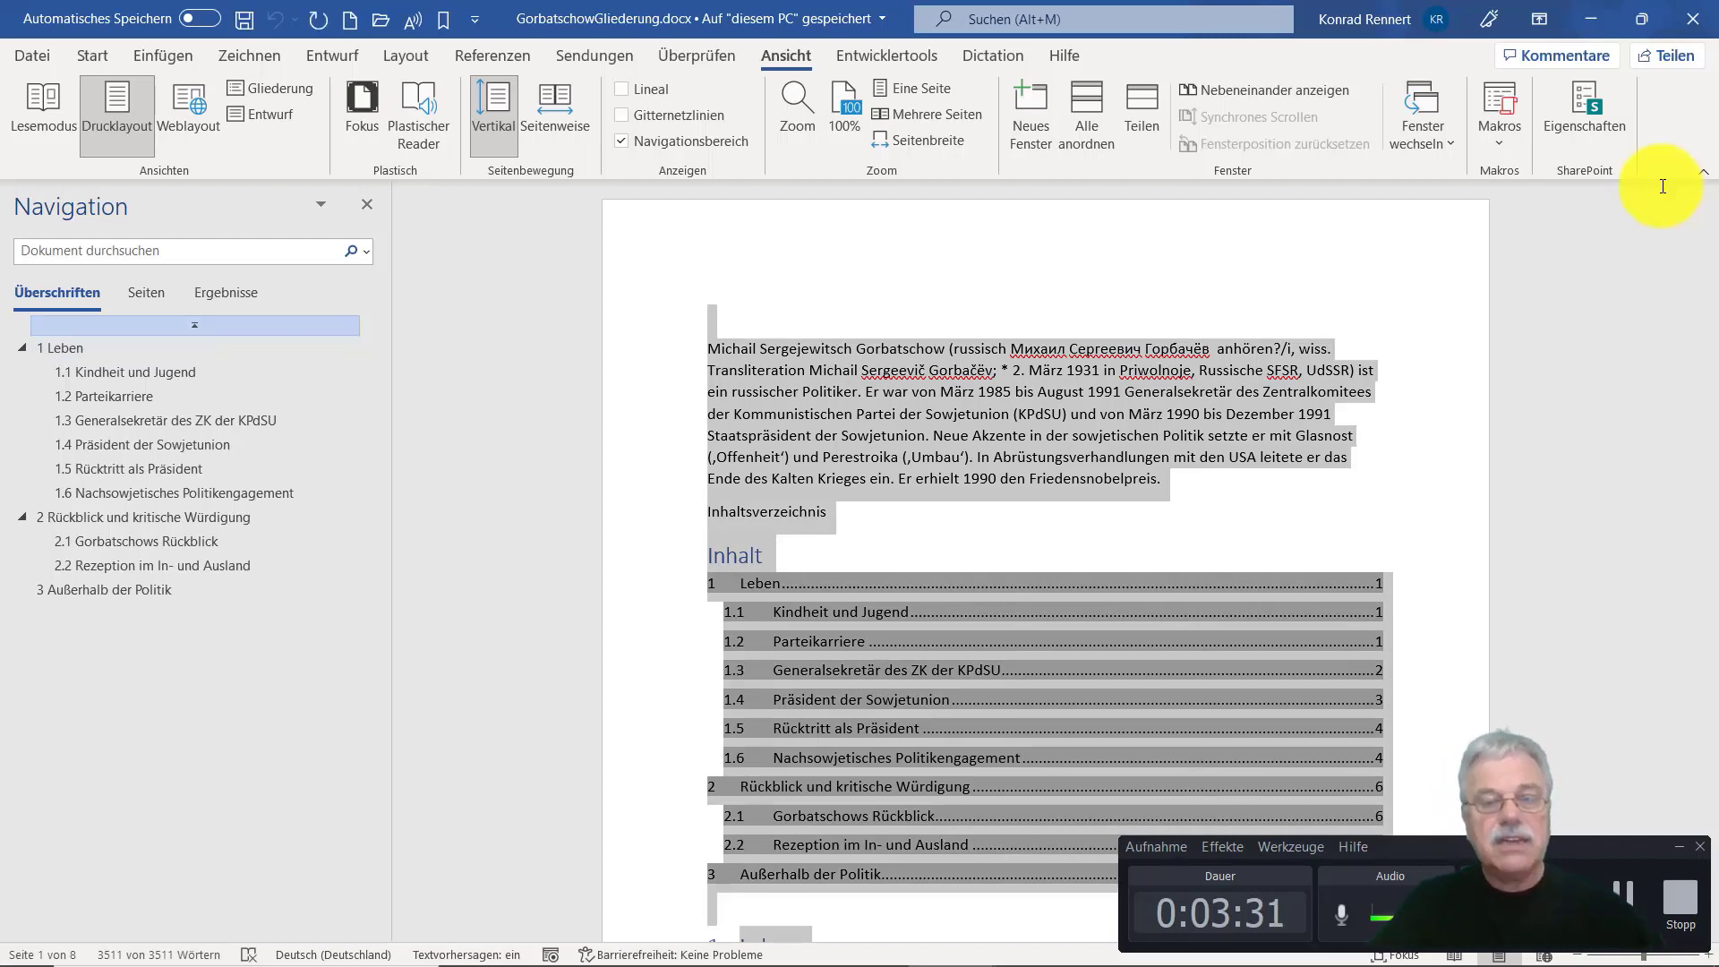
Create a new blank document and paste the copied outline text into it as text only
left_click(29, 57)
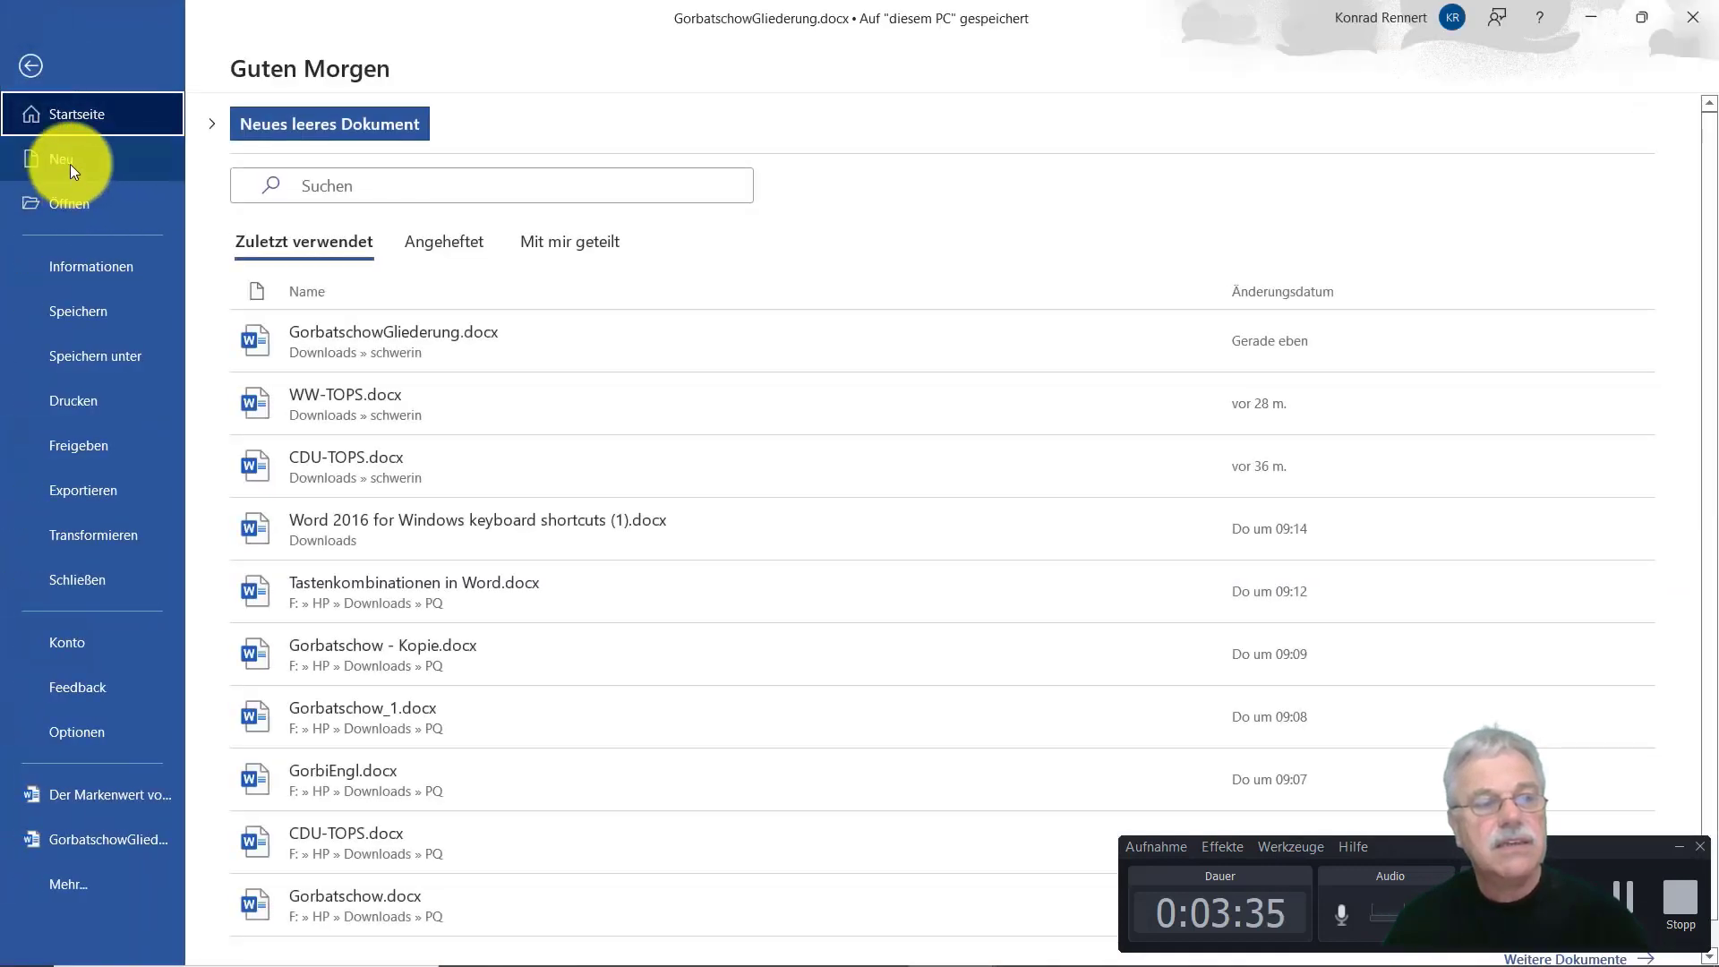
left_click(70, 164)
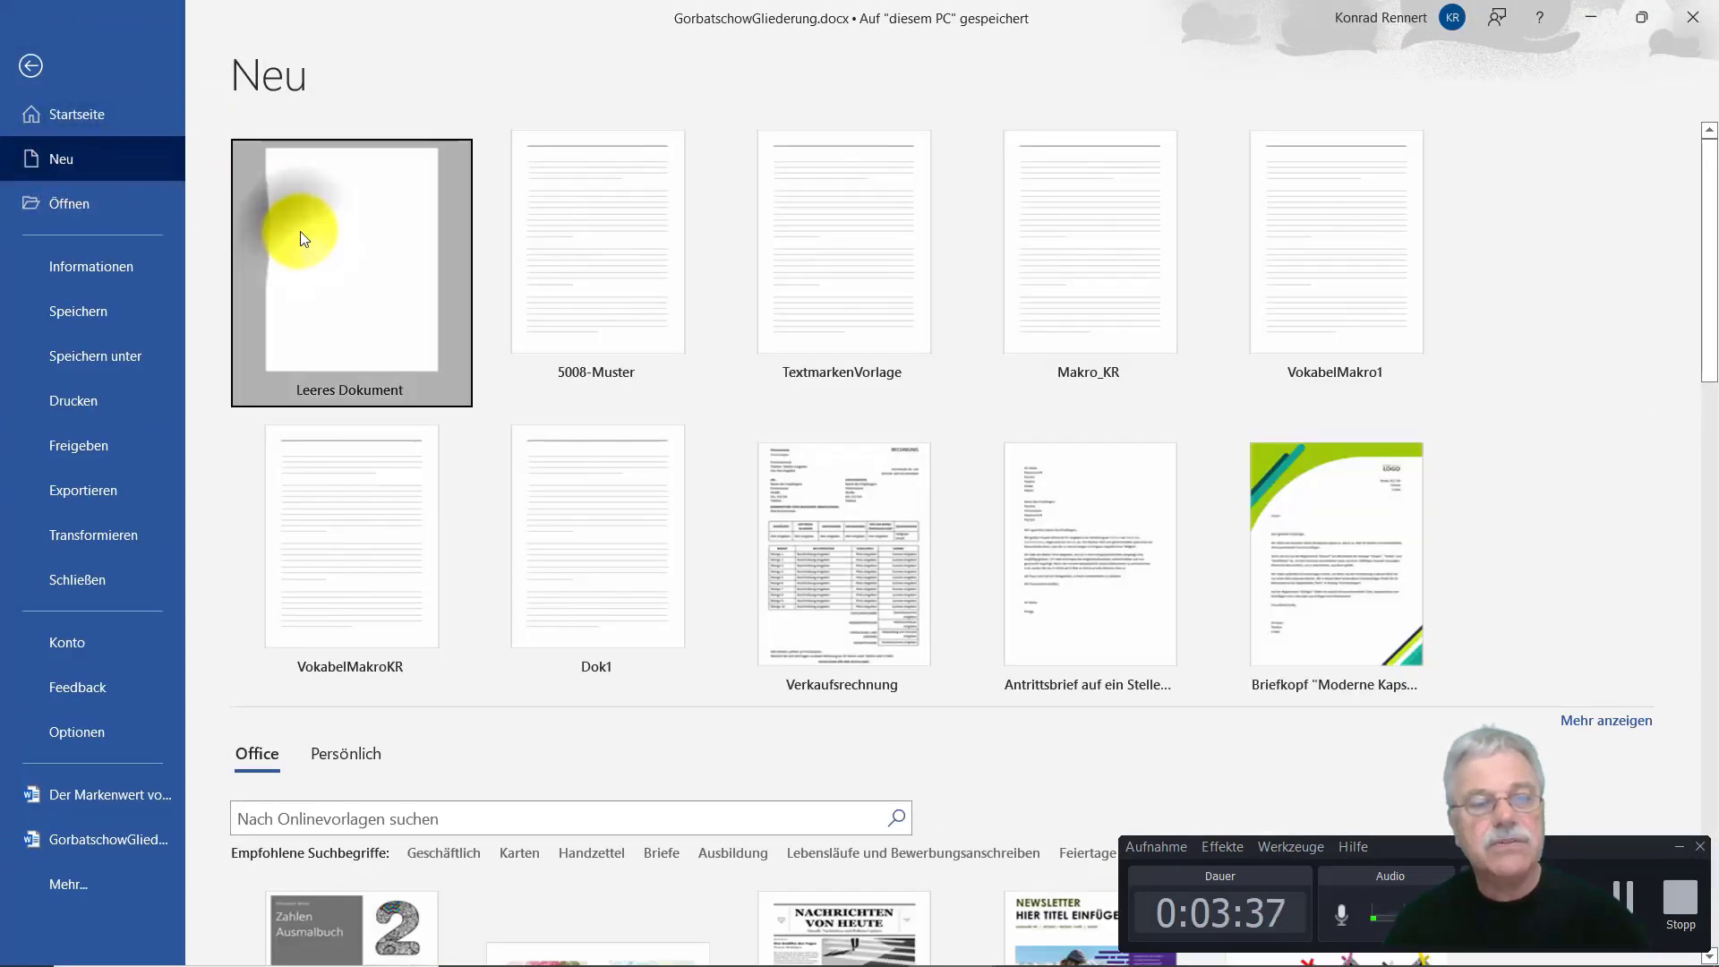
left_click(299, 231)
left_click(38, 143)
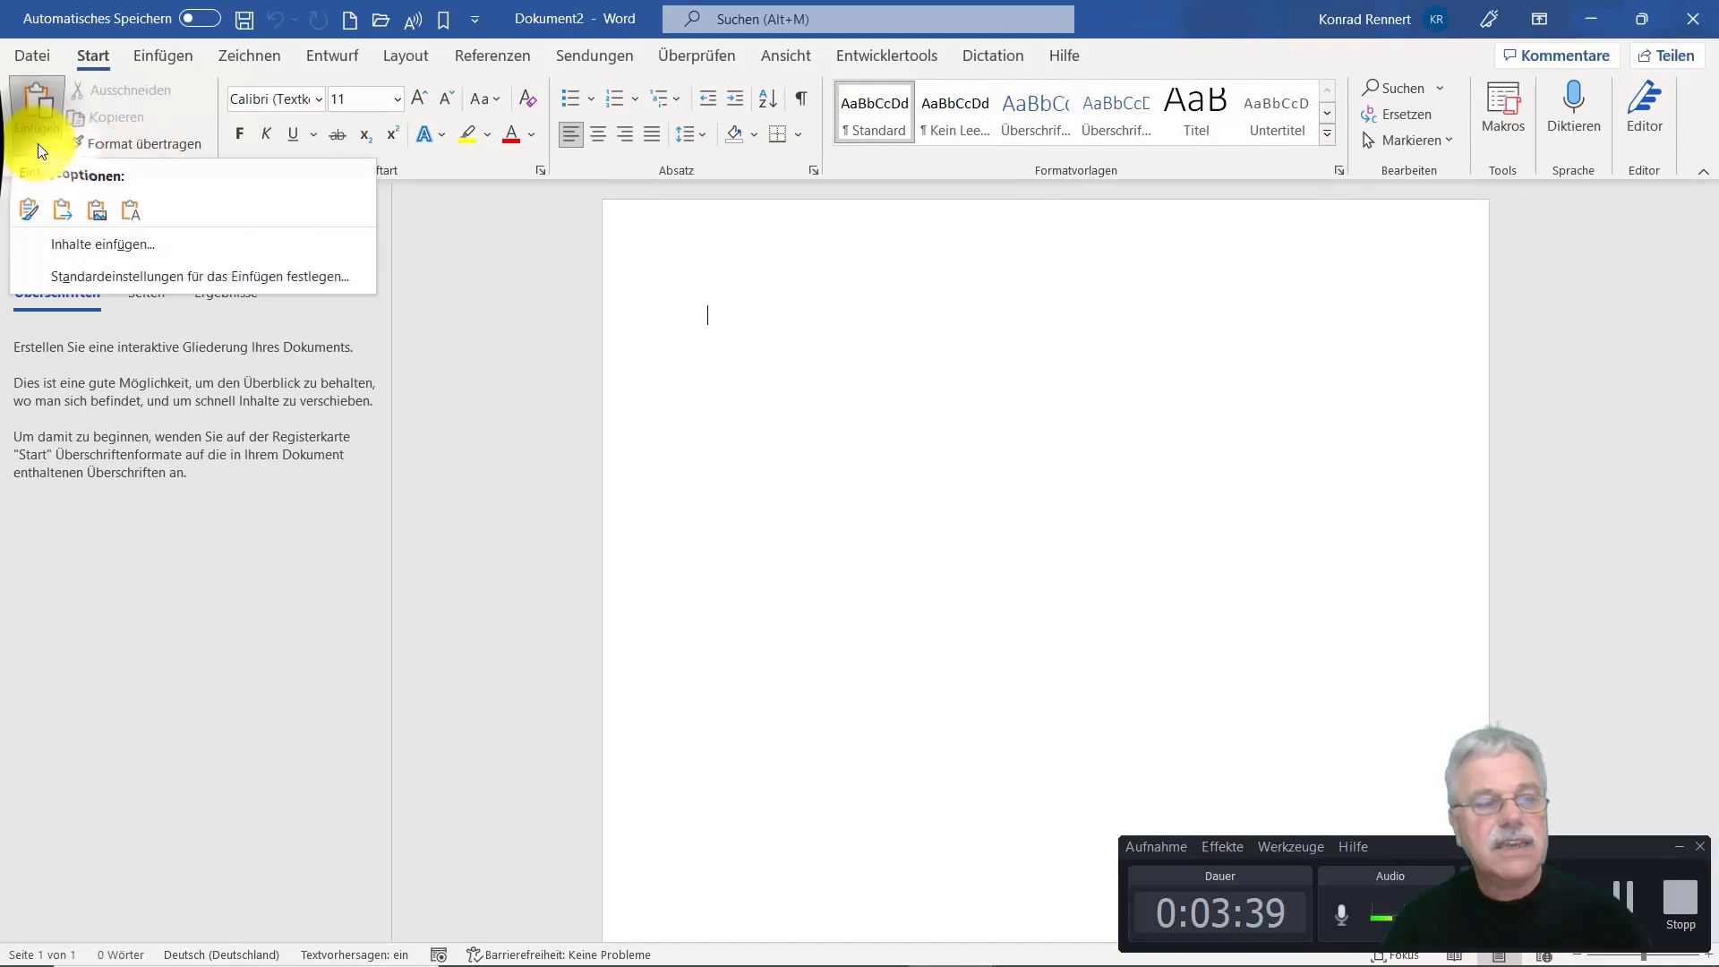
left_click(131, 211)
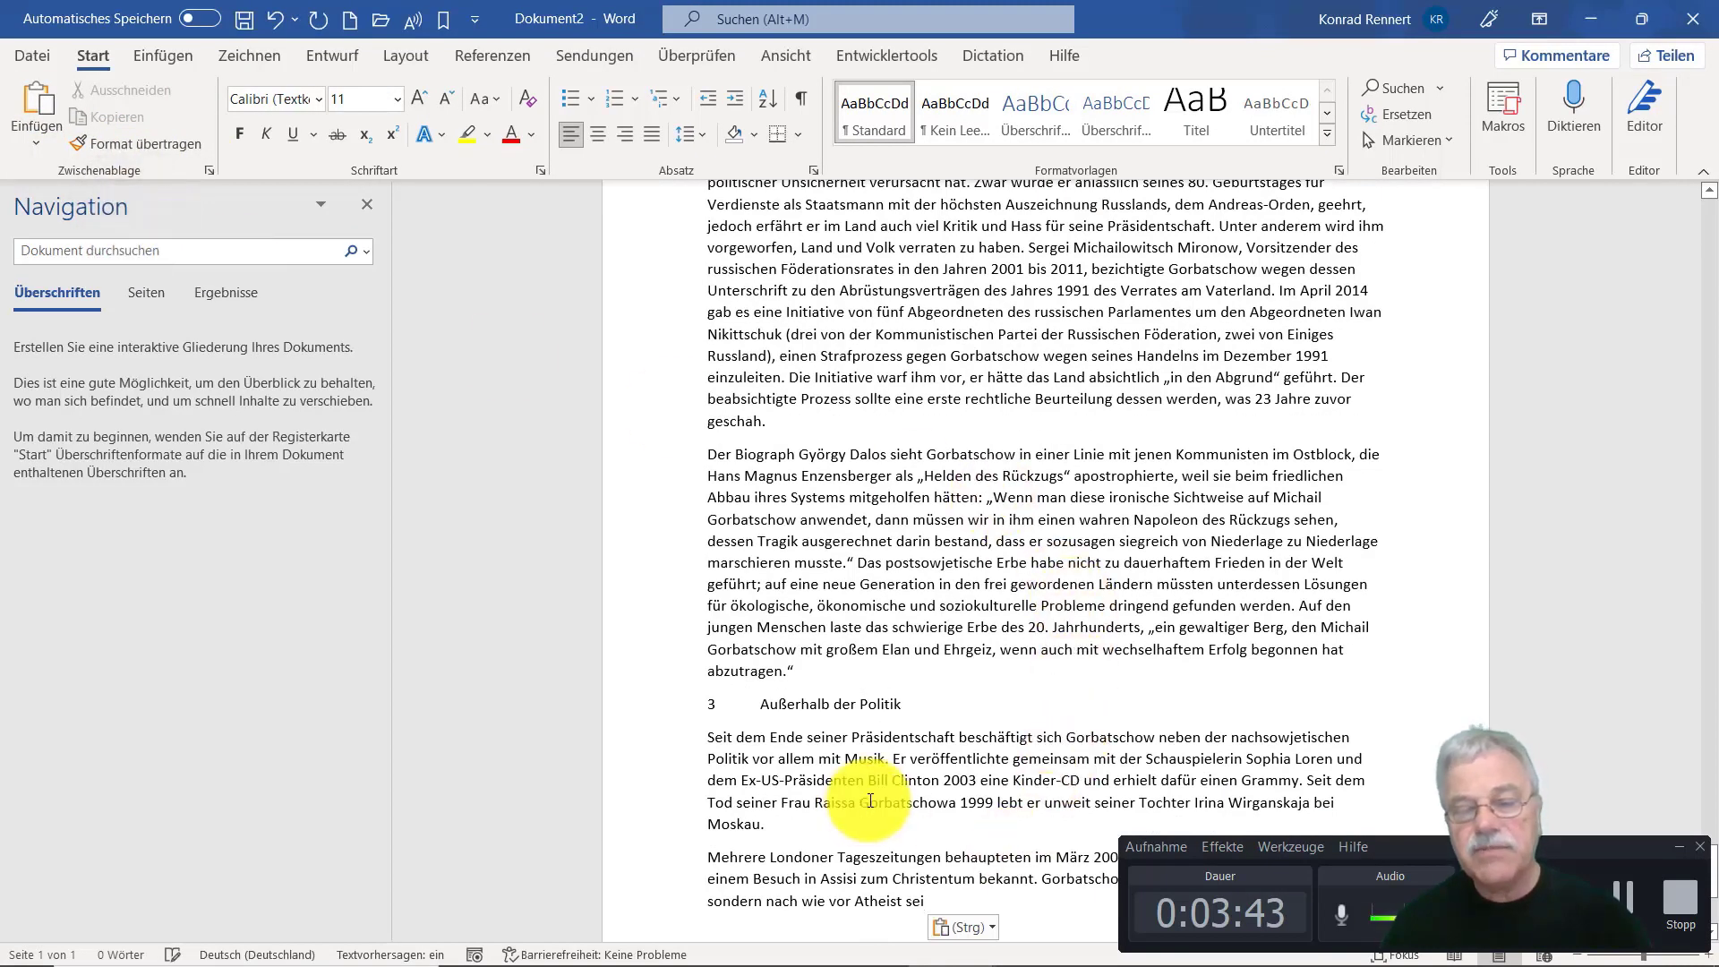
scroll(870, 801, "up", 15)
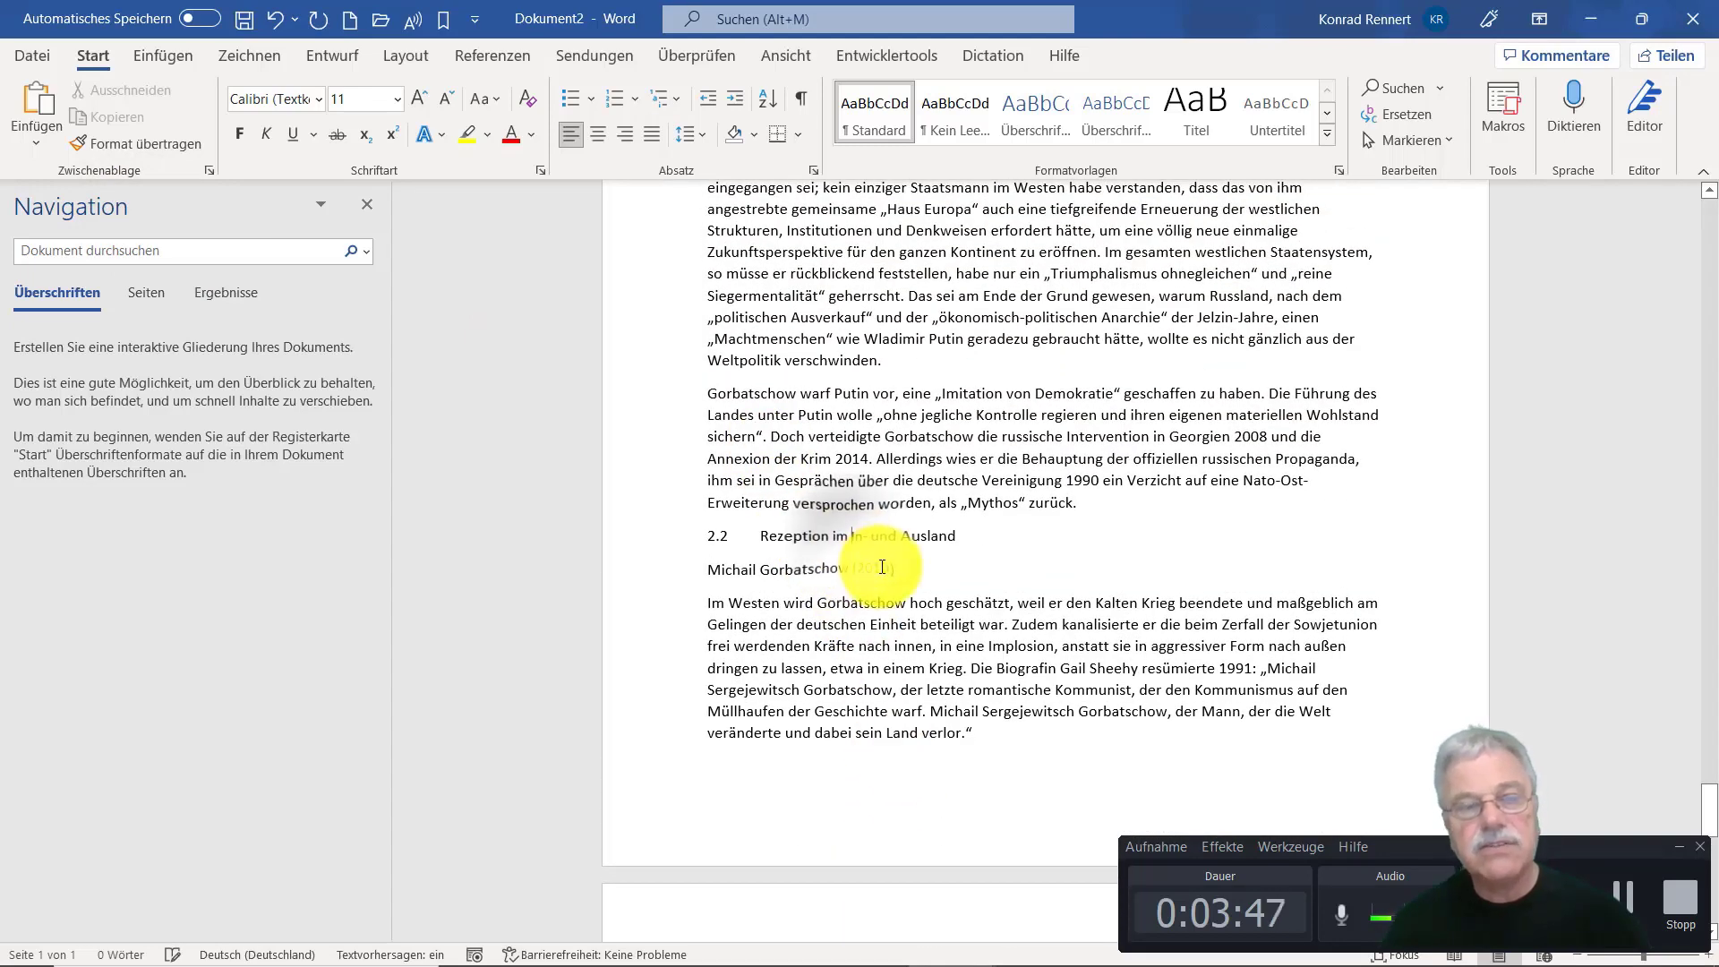
Delete the pasted plain-text table of contents, from "Inhaltsverzeichnis" through the entry "Außerhalb der Politik"
type("(2010)")
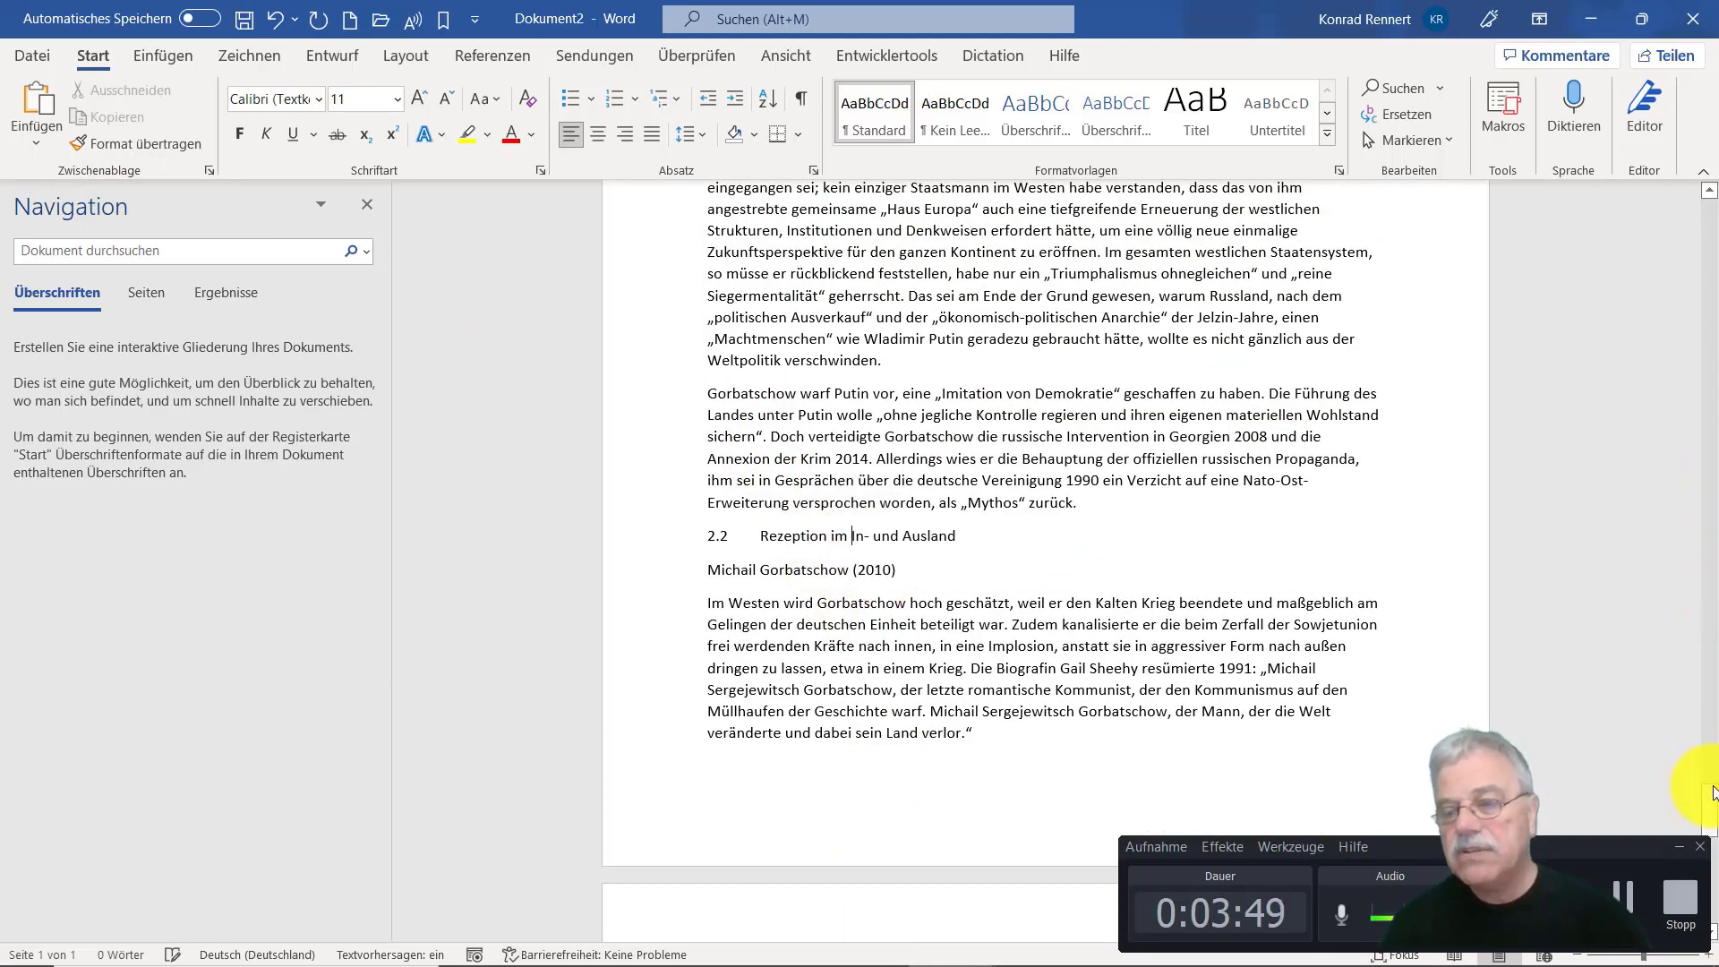
left_click_drag(1708, 788, 1708, 190)
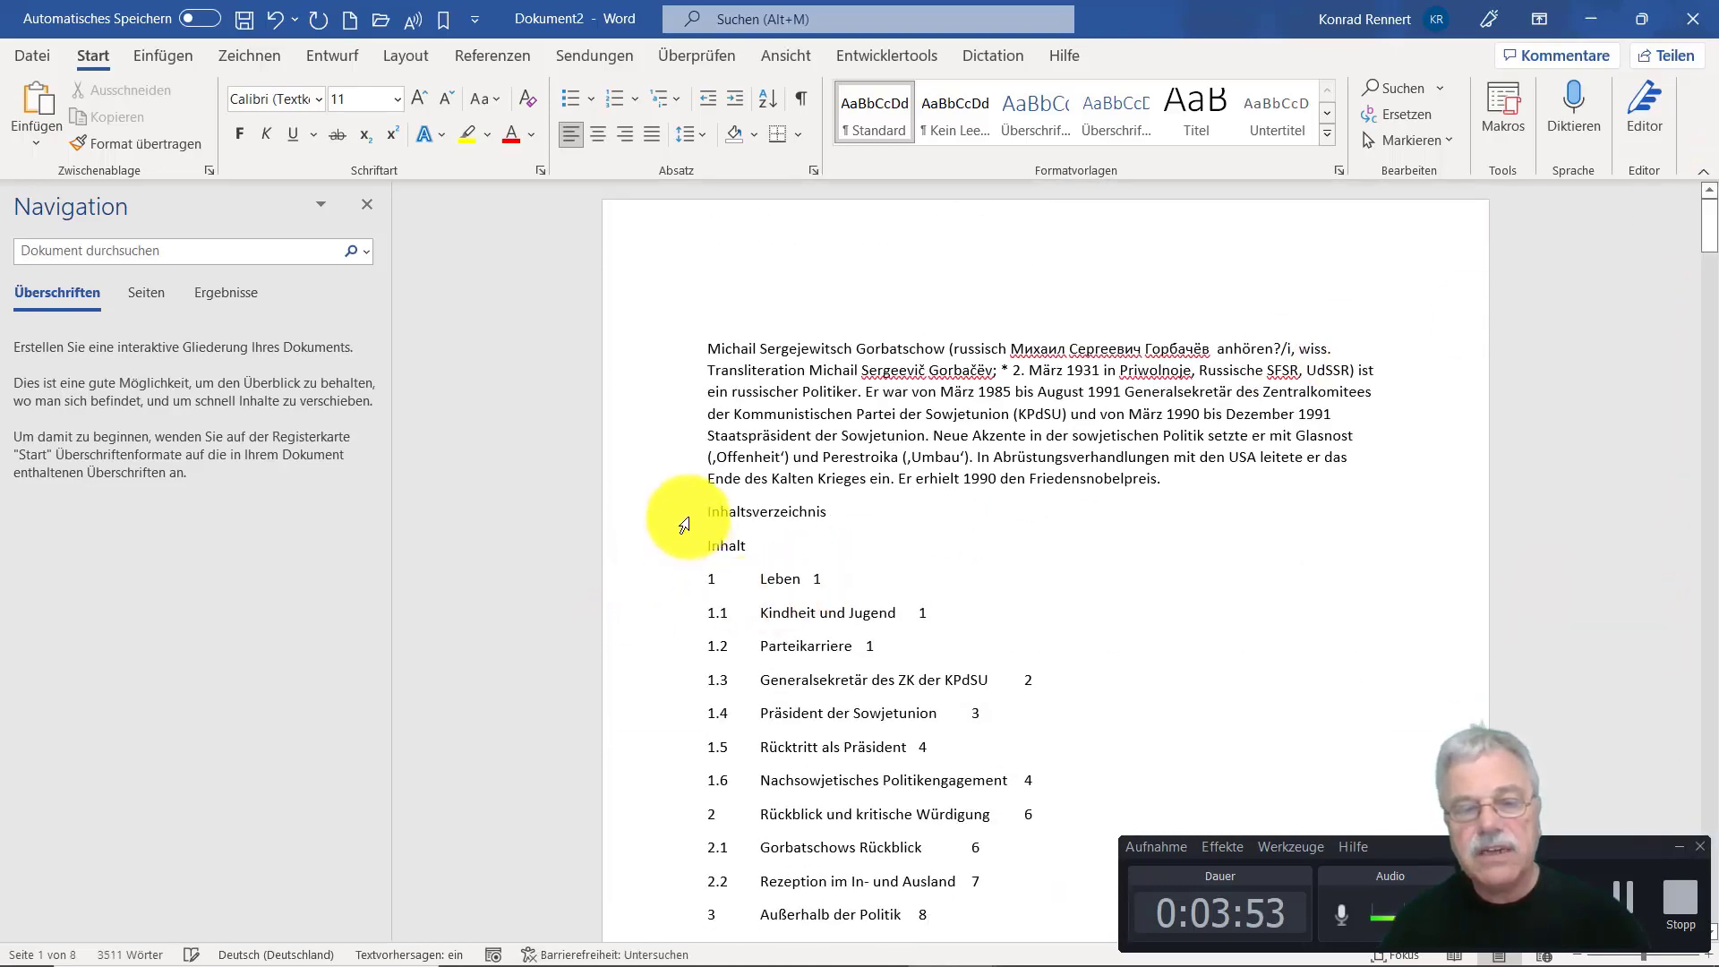
left_click_drag(684, 523, 1077, 756)
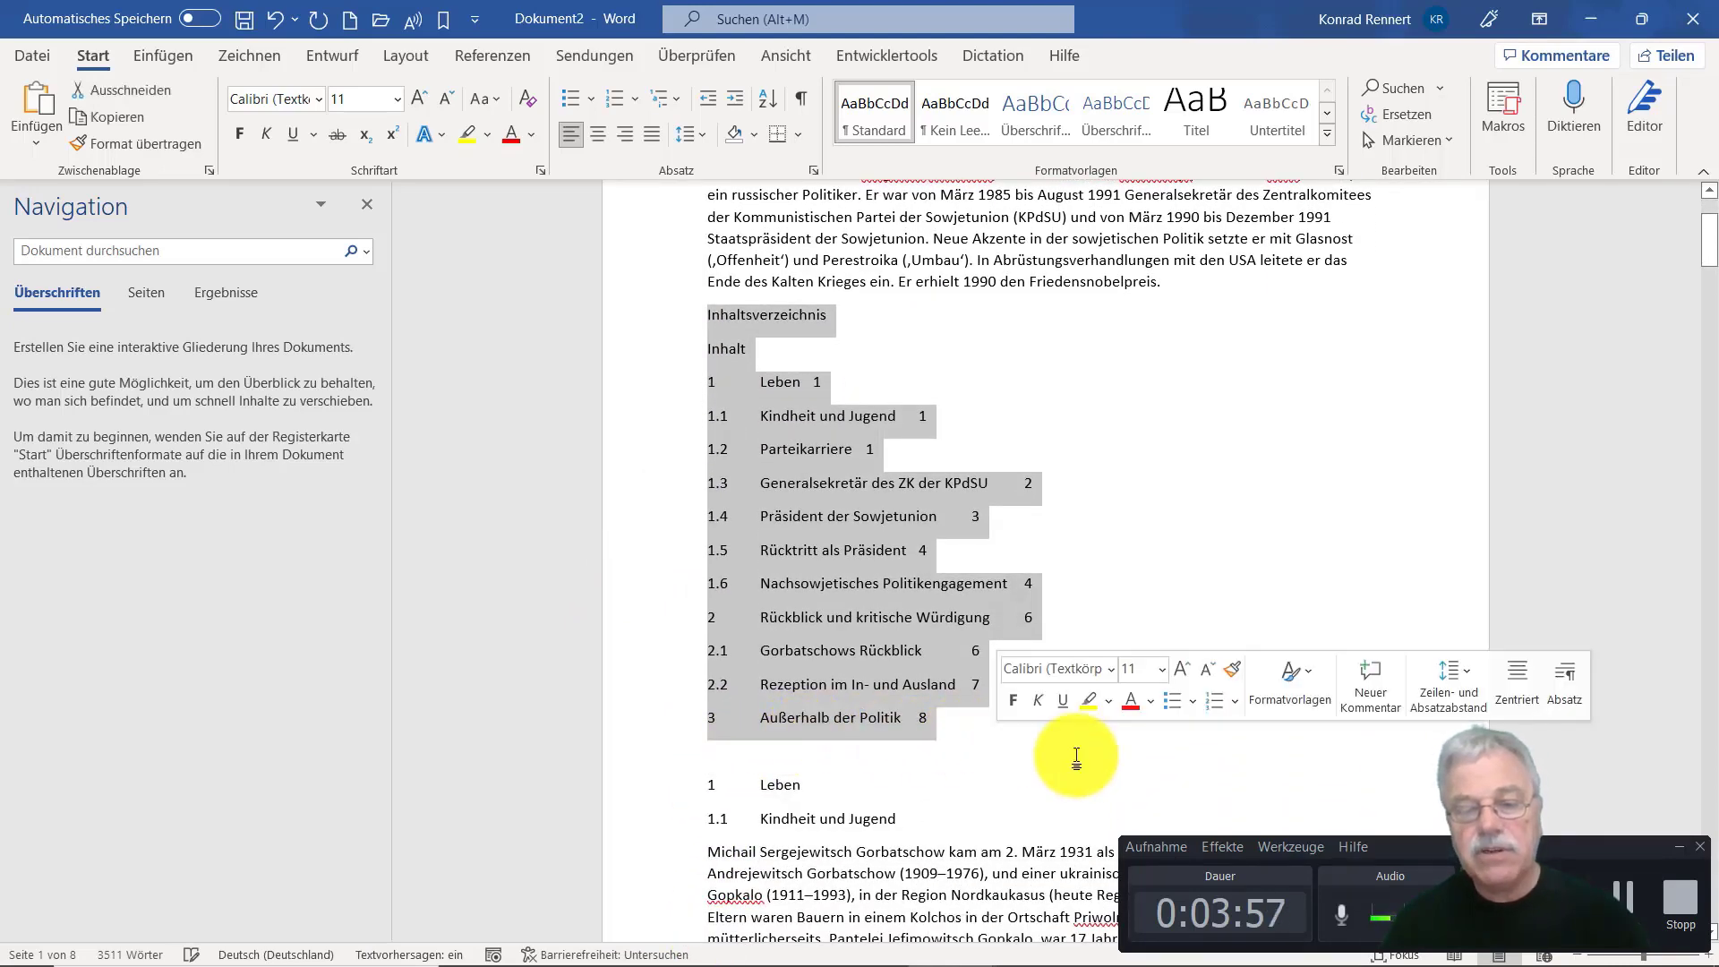
key("Delete")
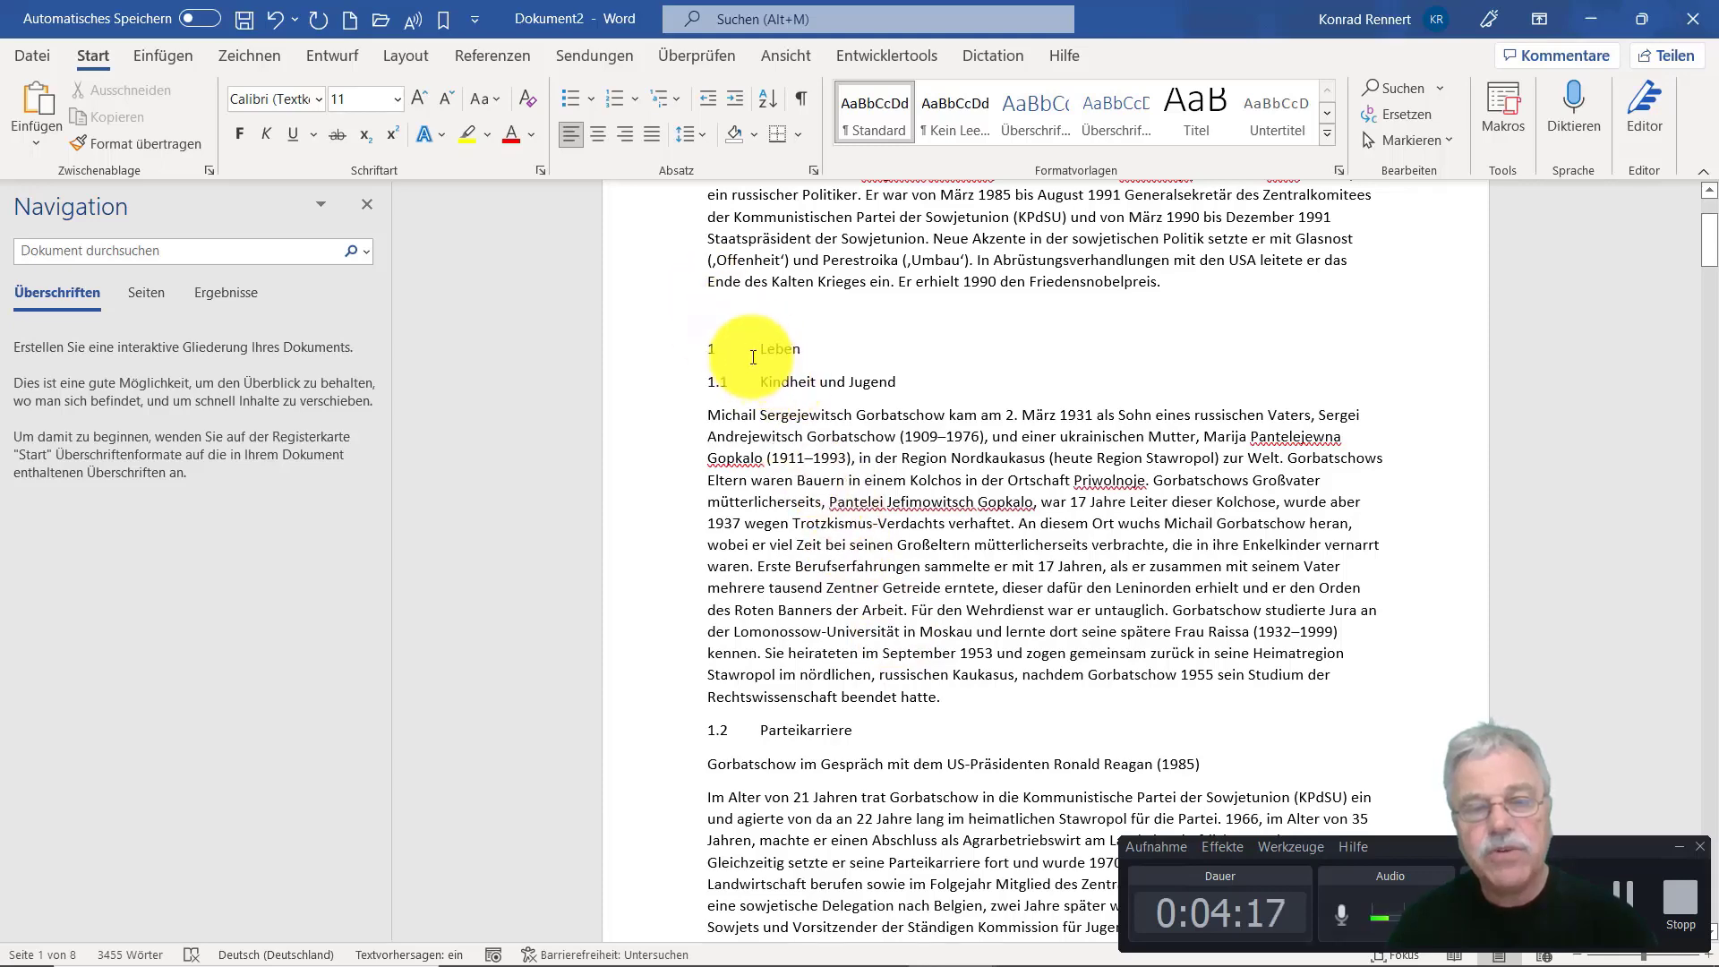
Remove the typed number 1 before "Leben" and apply the Überschrift 1 style to that line
left_click(700, 349)
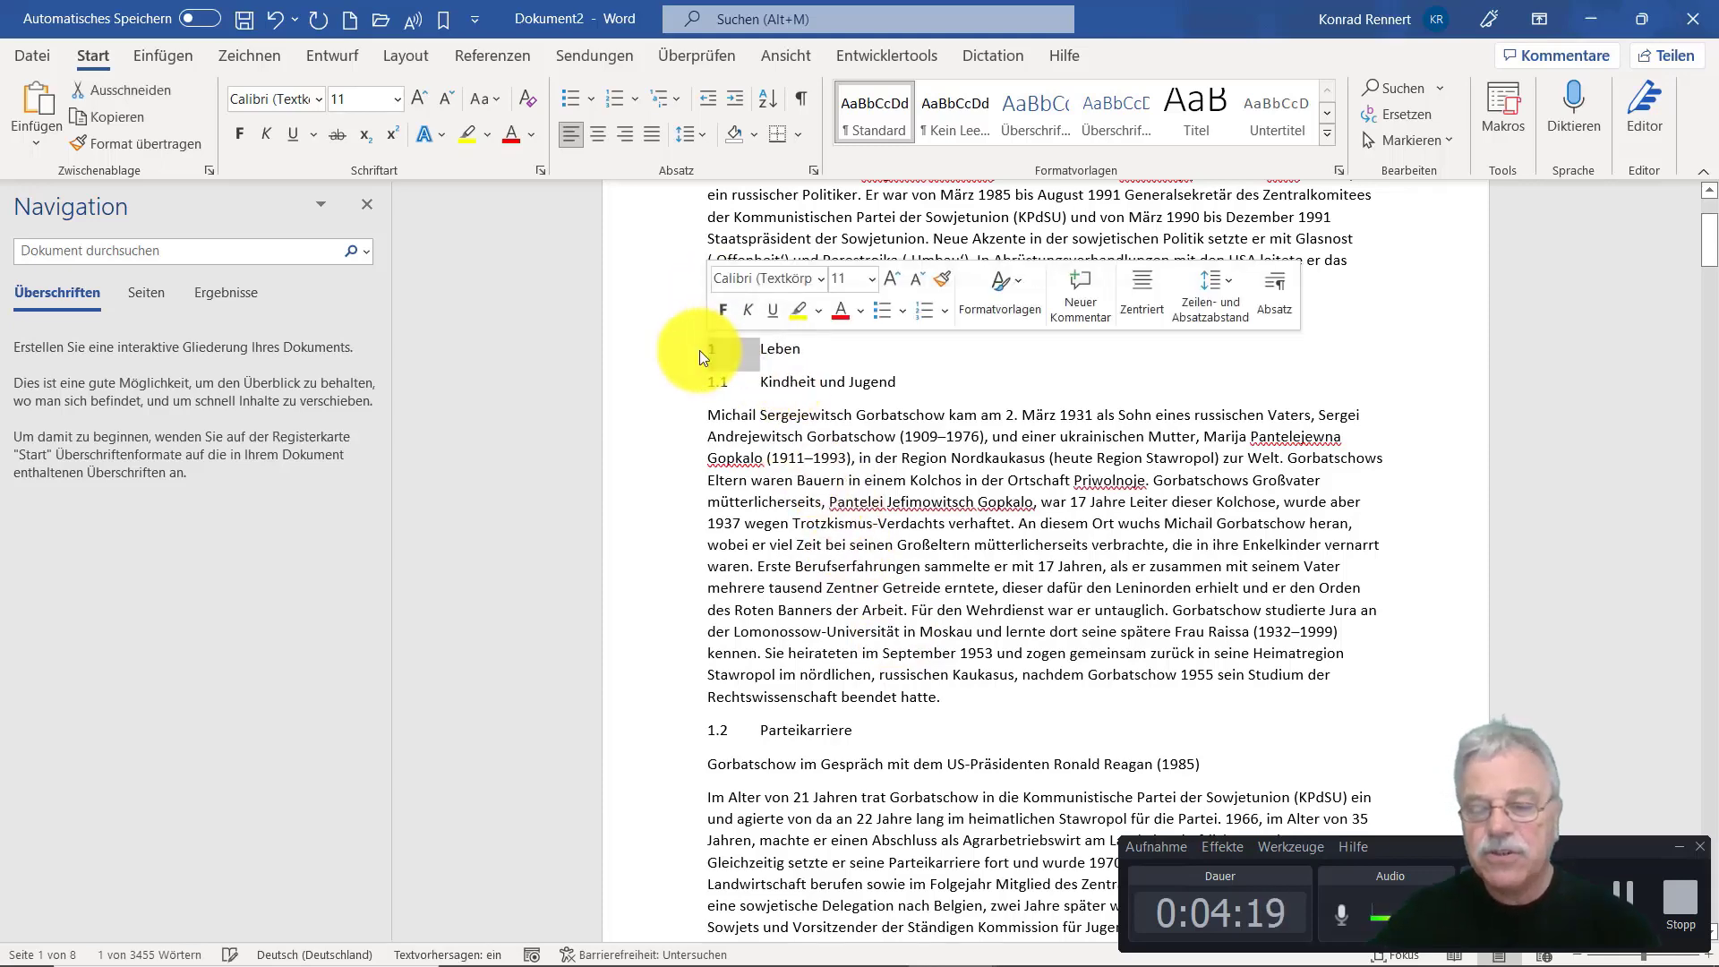
key("BackSpace")
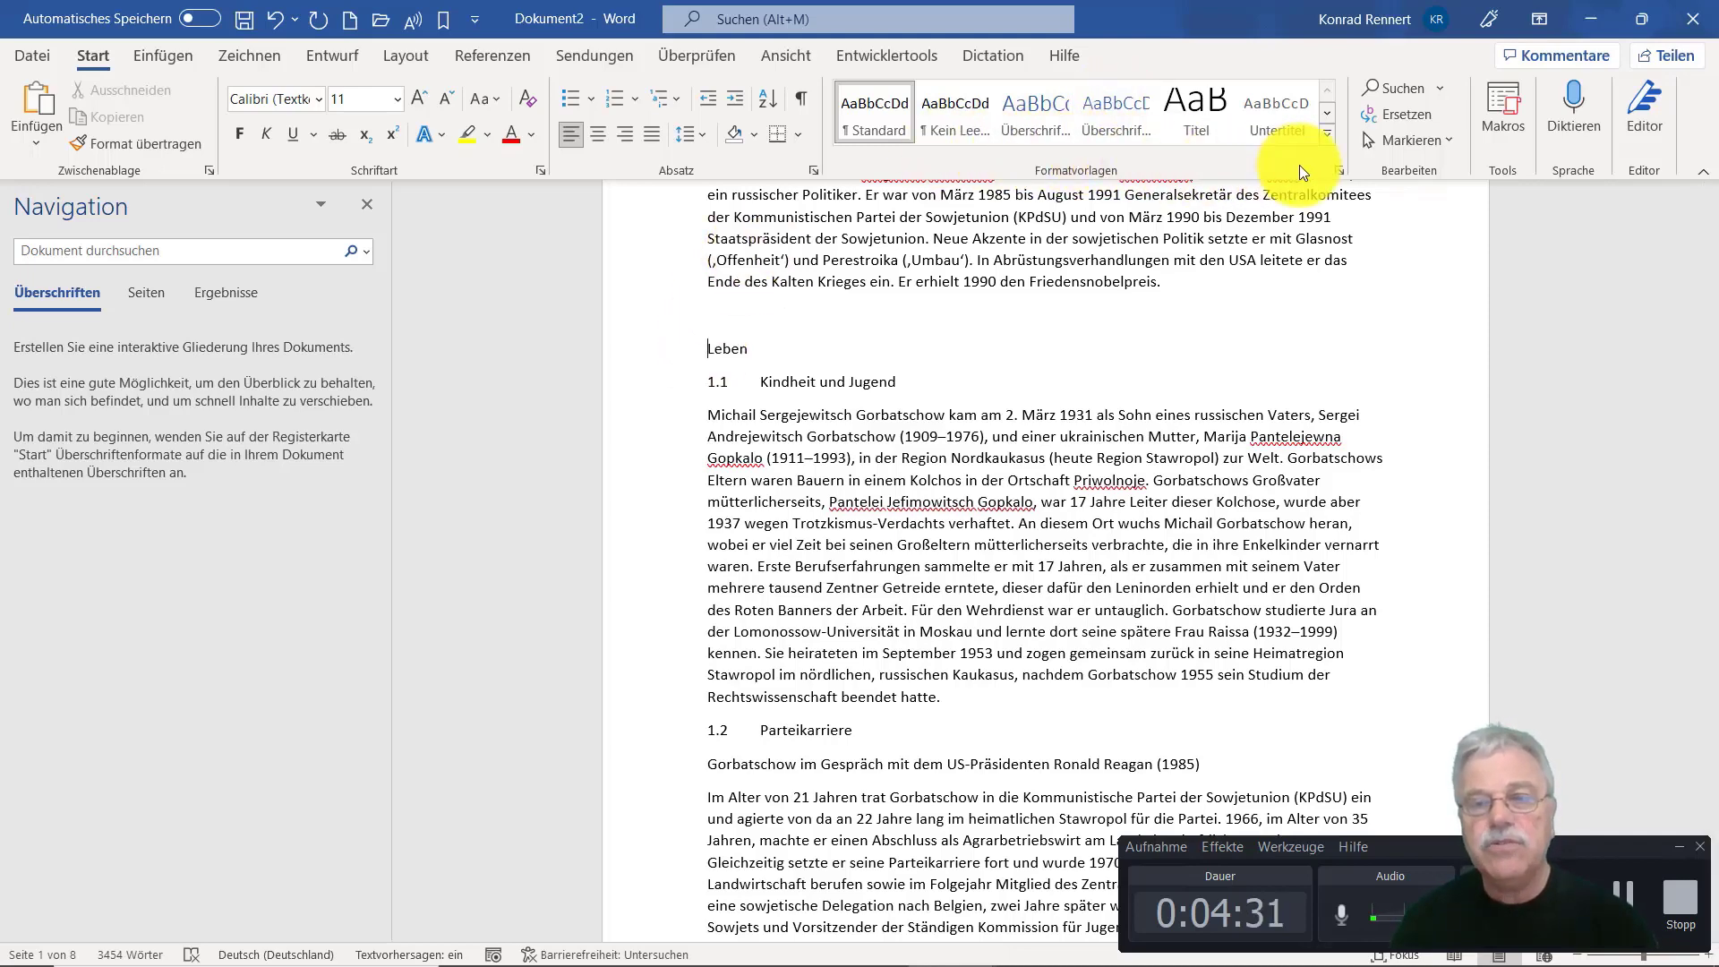
left_click(1033, 94)
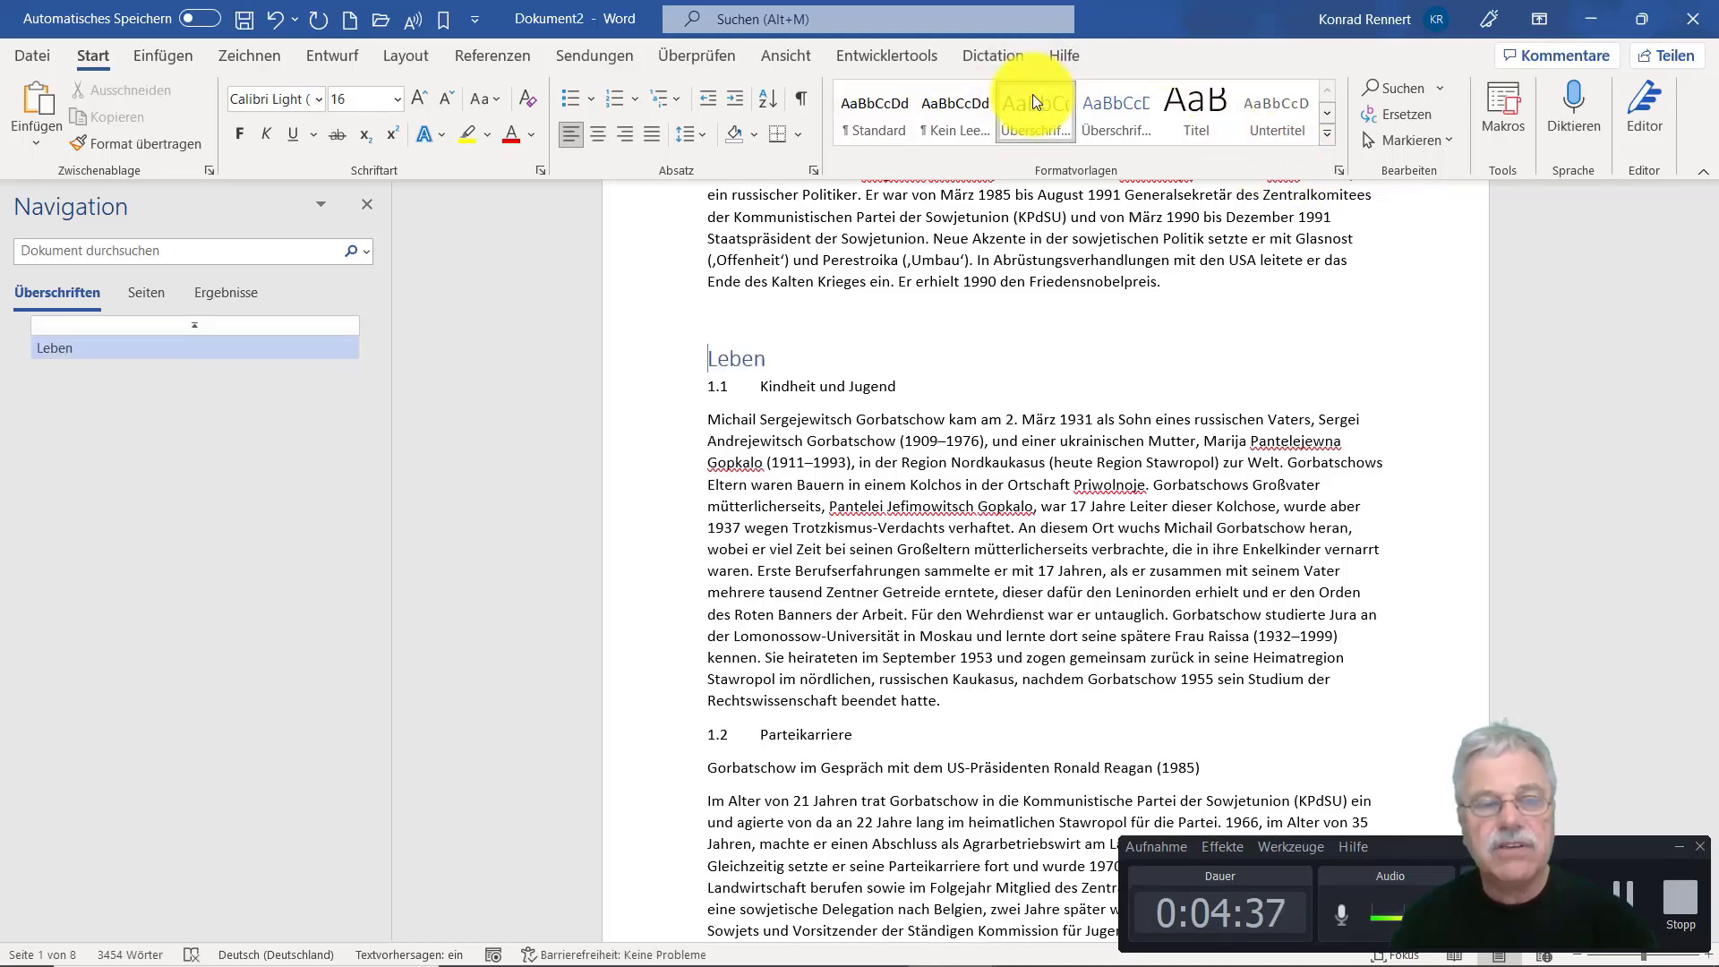
Close the Navigation pane and show it again
left_click(362, 206)
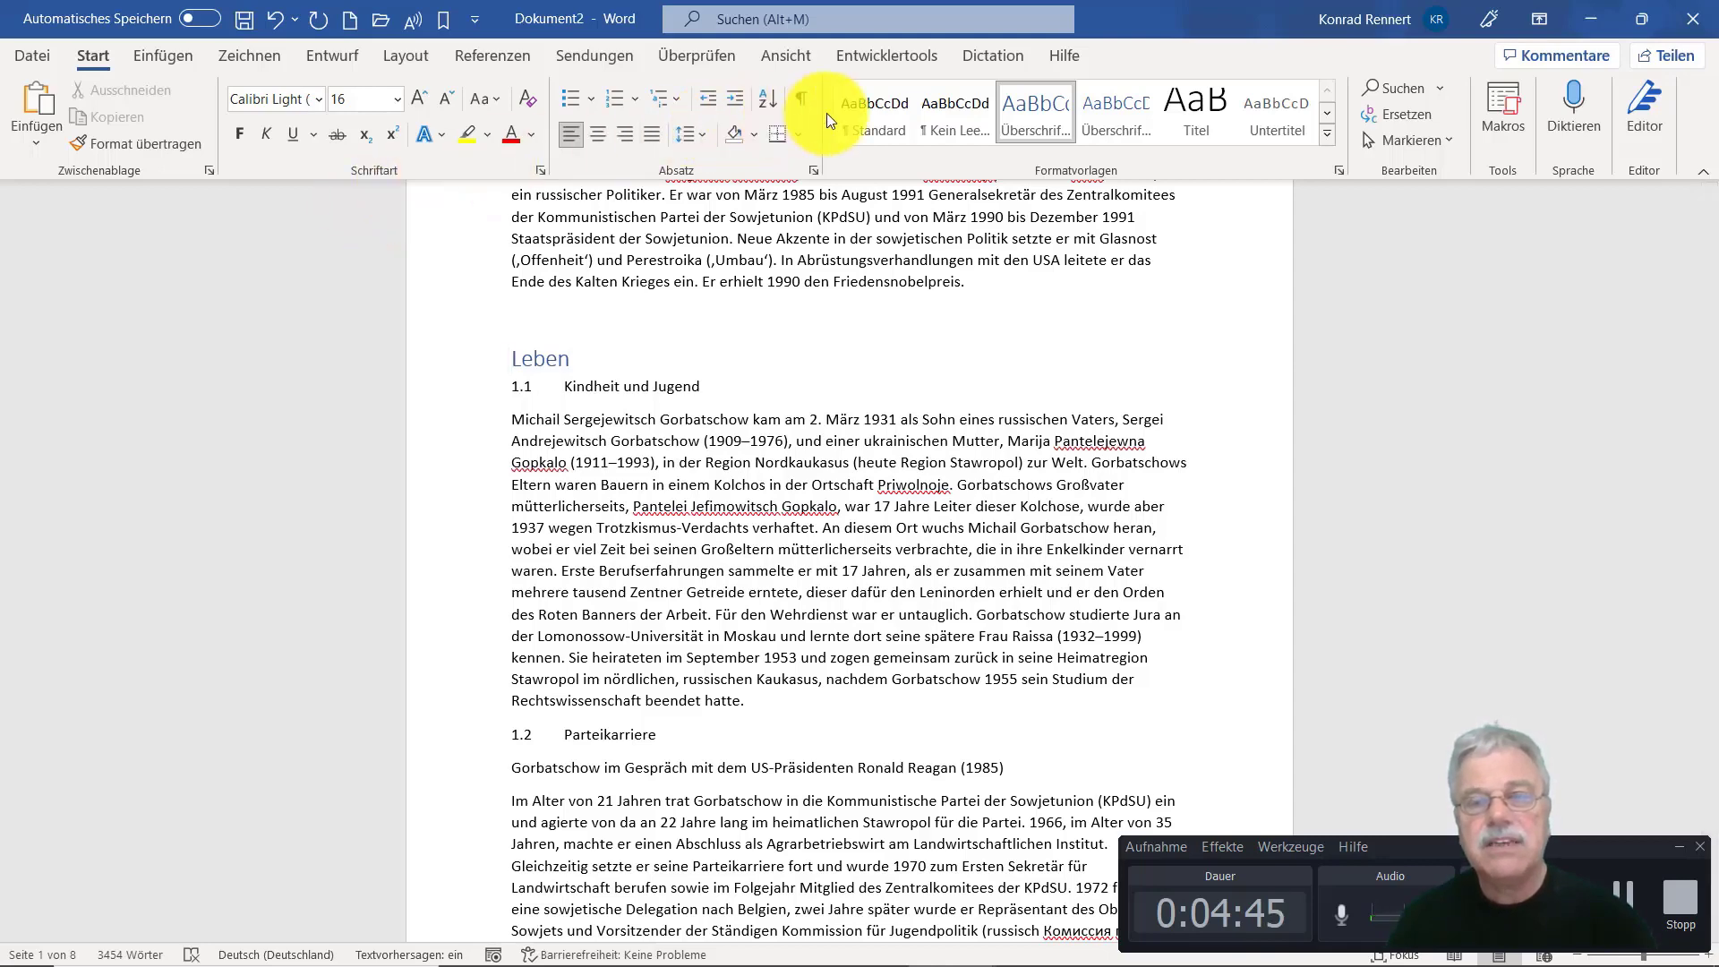
left_click(779, 59)
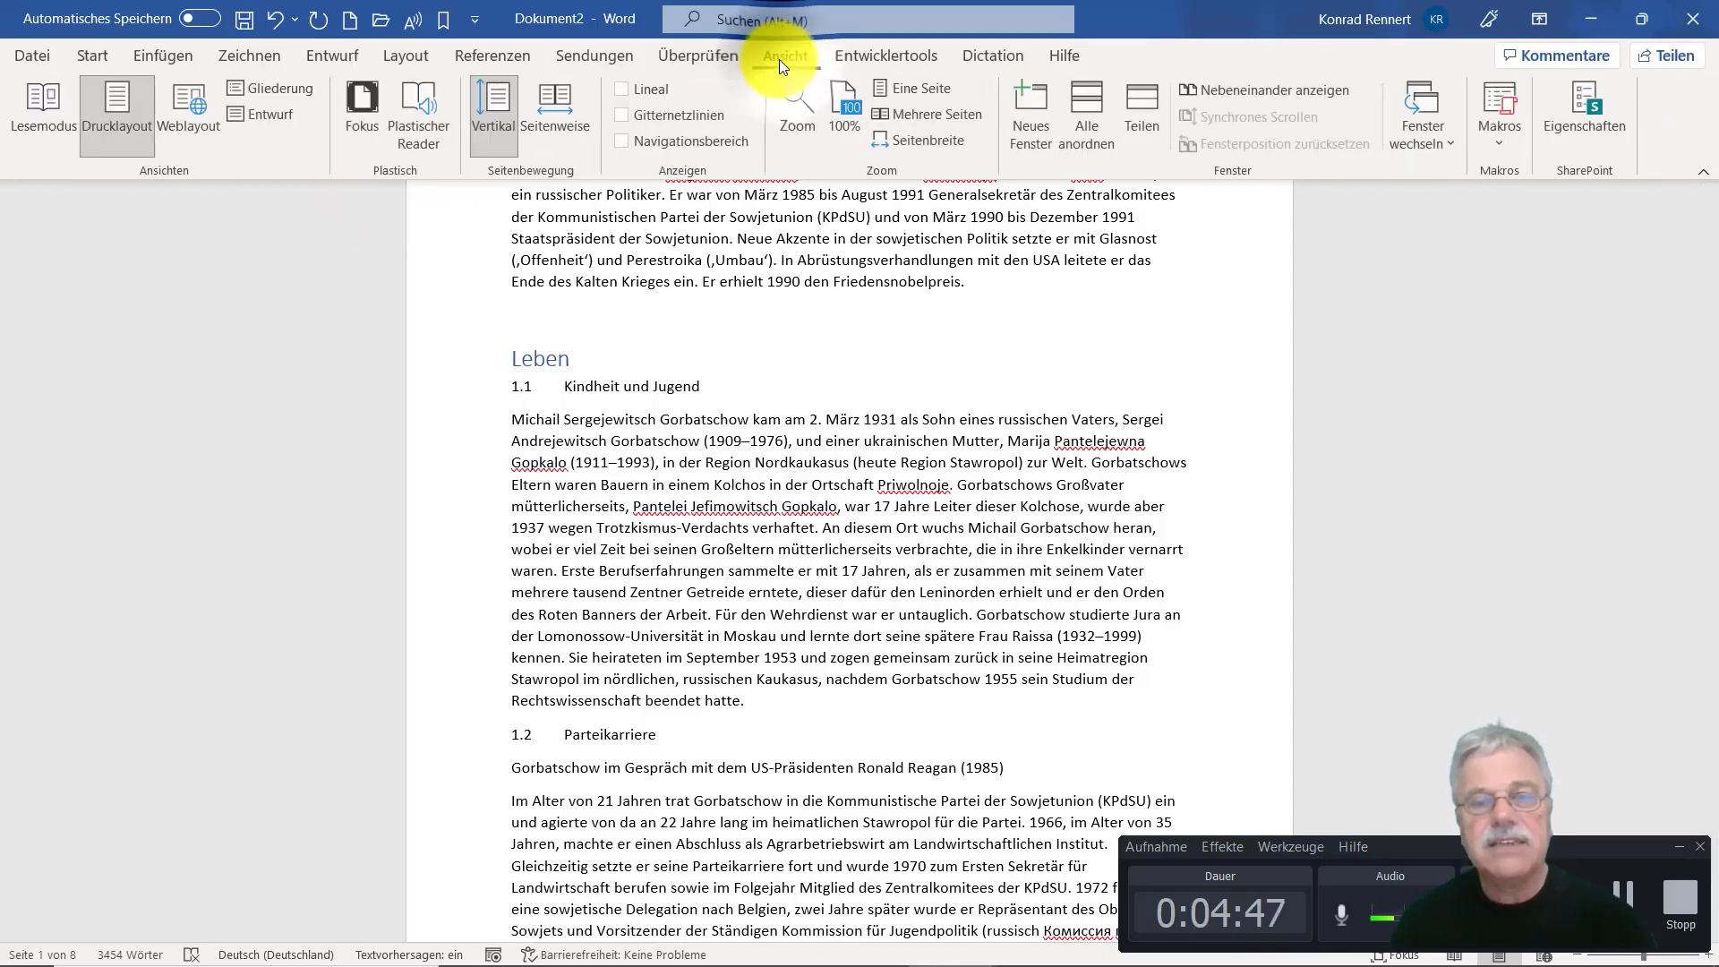
left_click(626, 146)
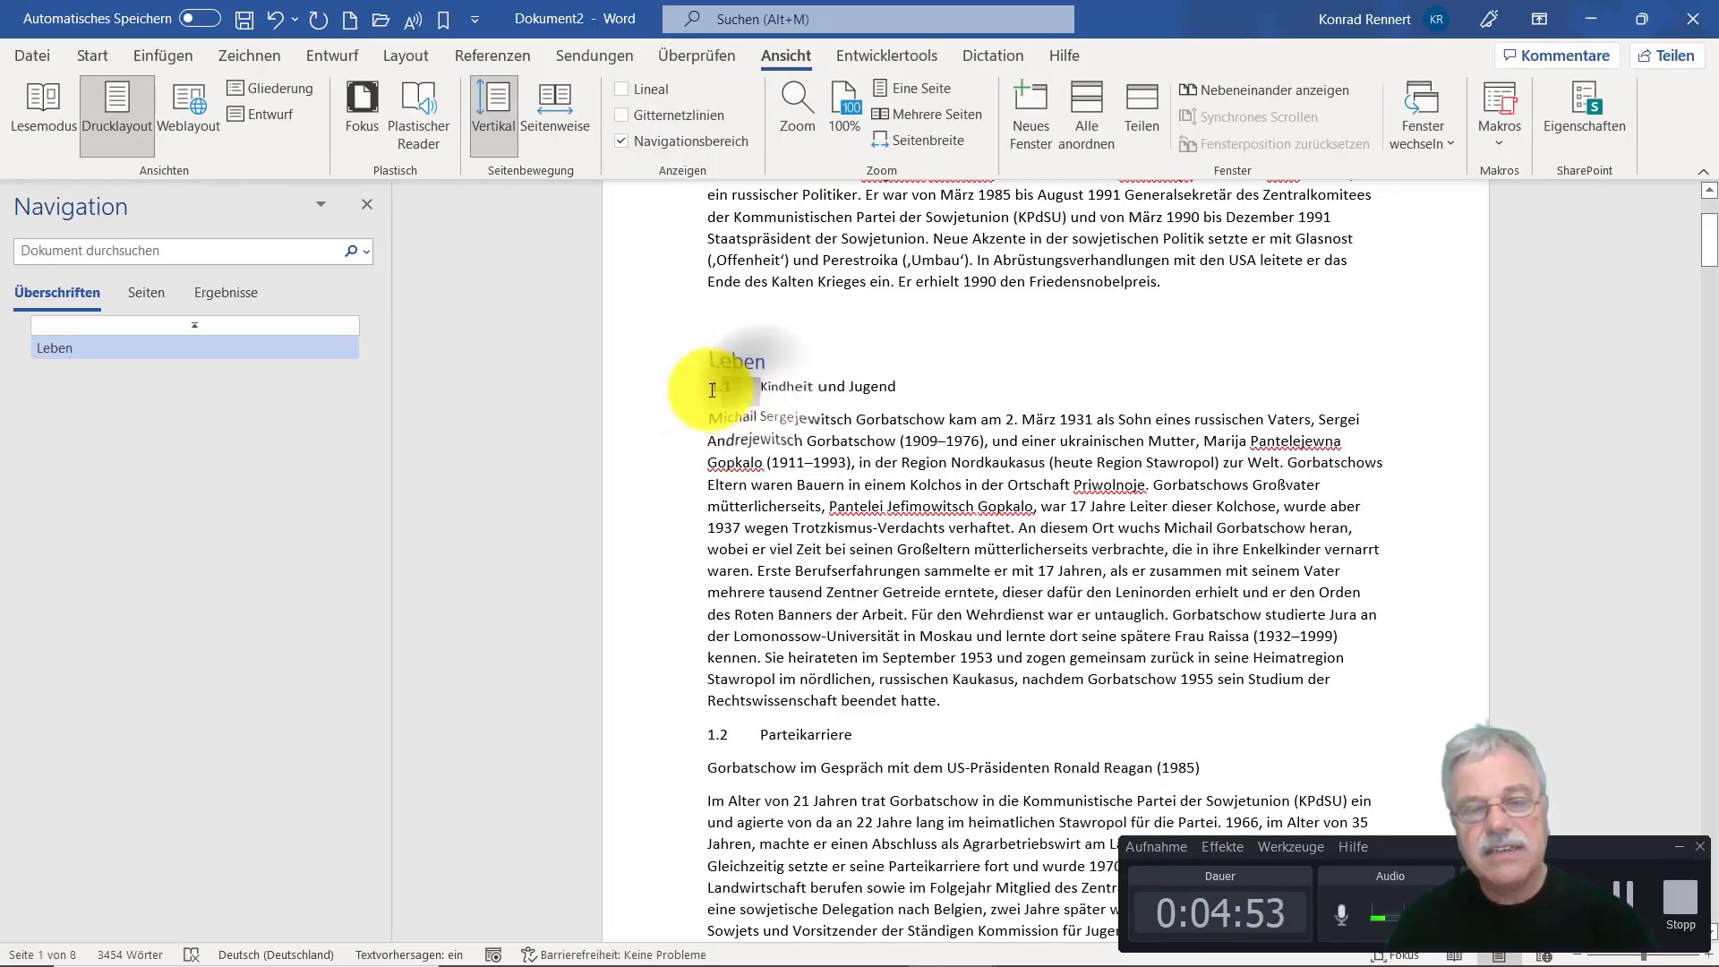
Remove the typed number 1.1 before "Kindheit und Jugend" and apply the Überschrift 2 style to that line
left_click(716, 386)
key("Delete")
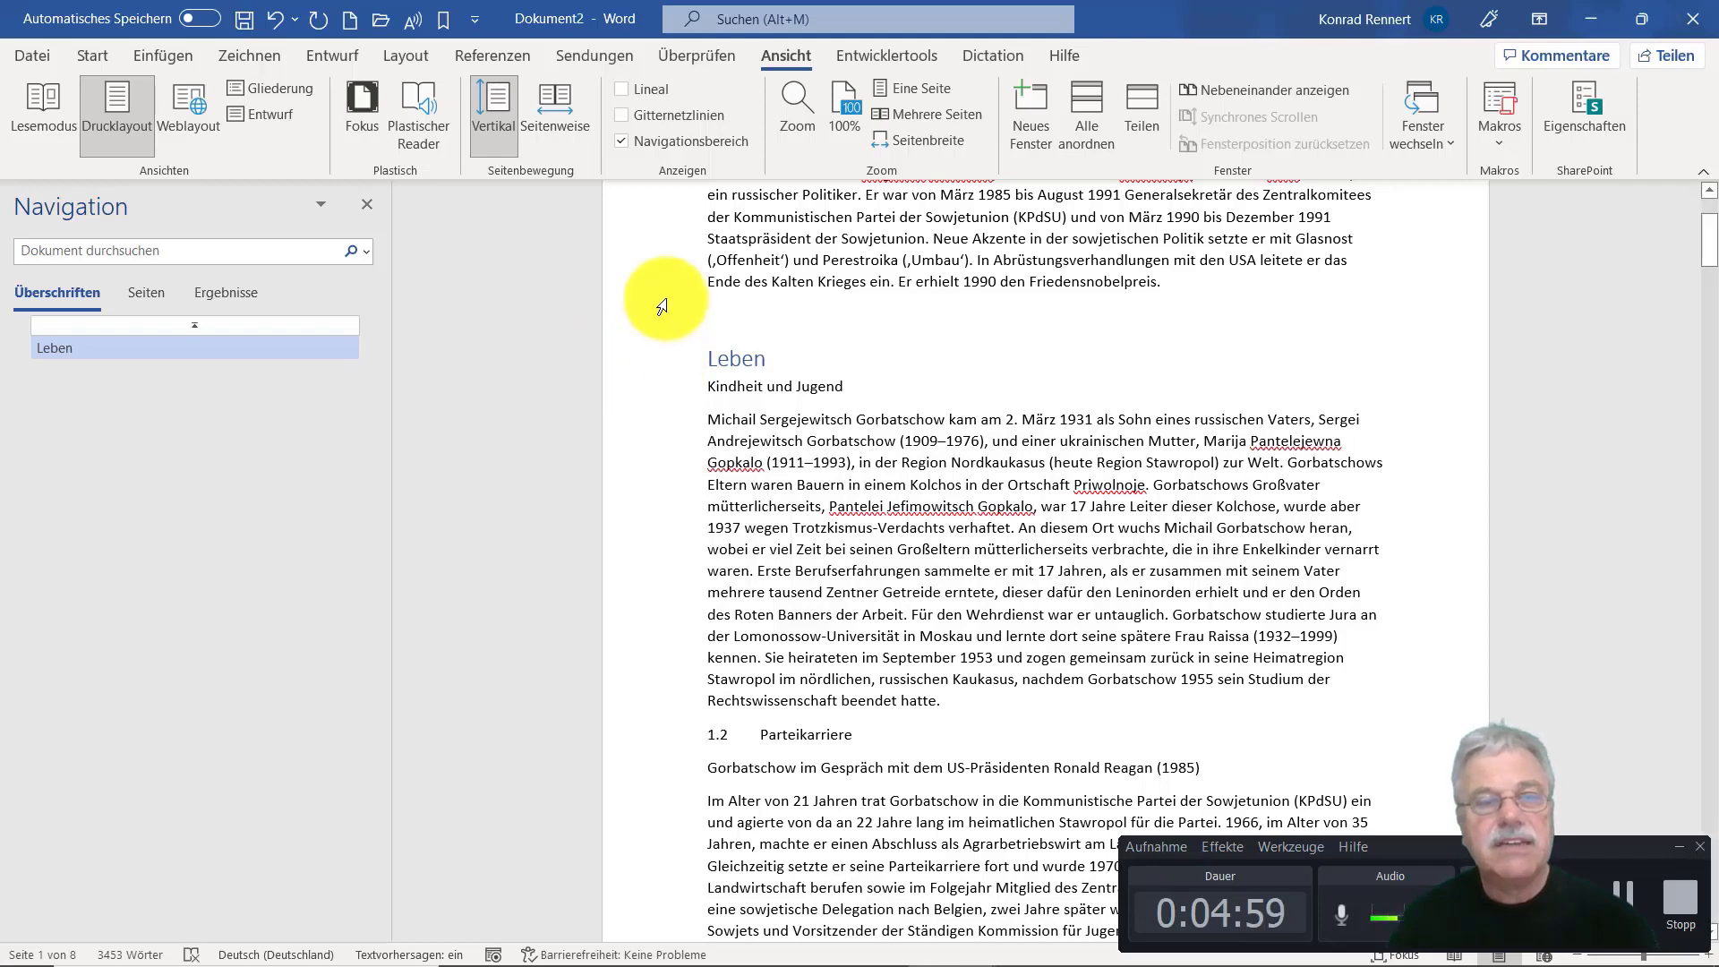
left_click(88, 59)
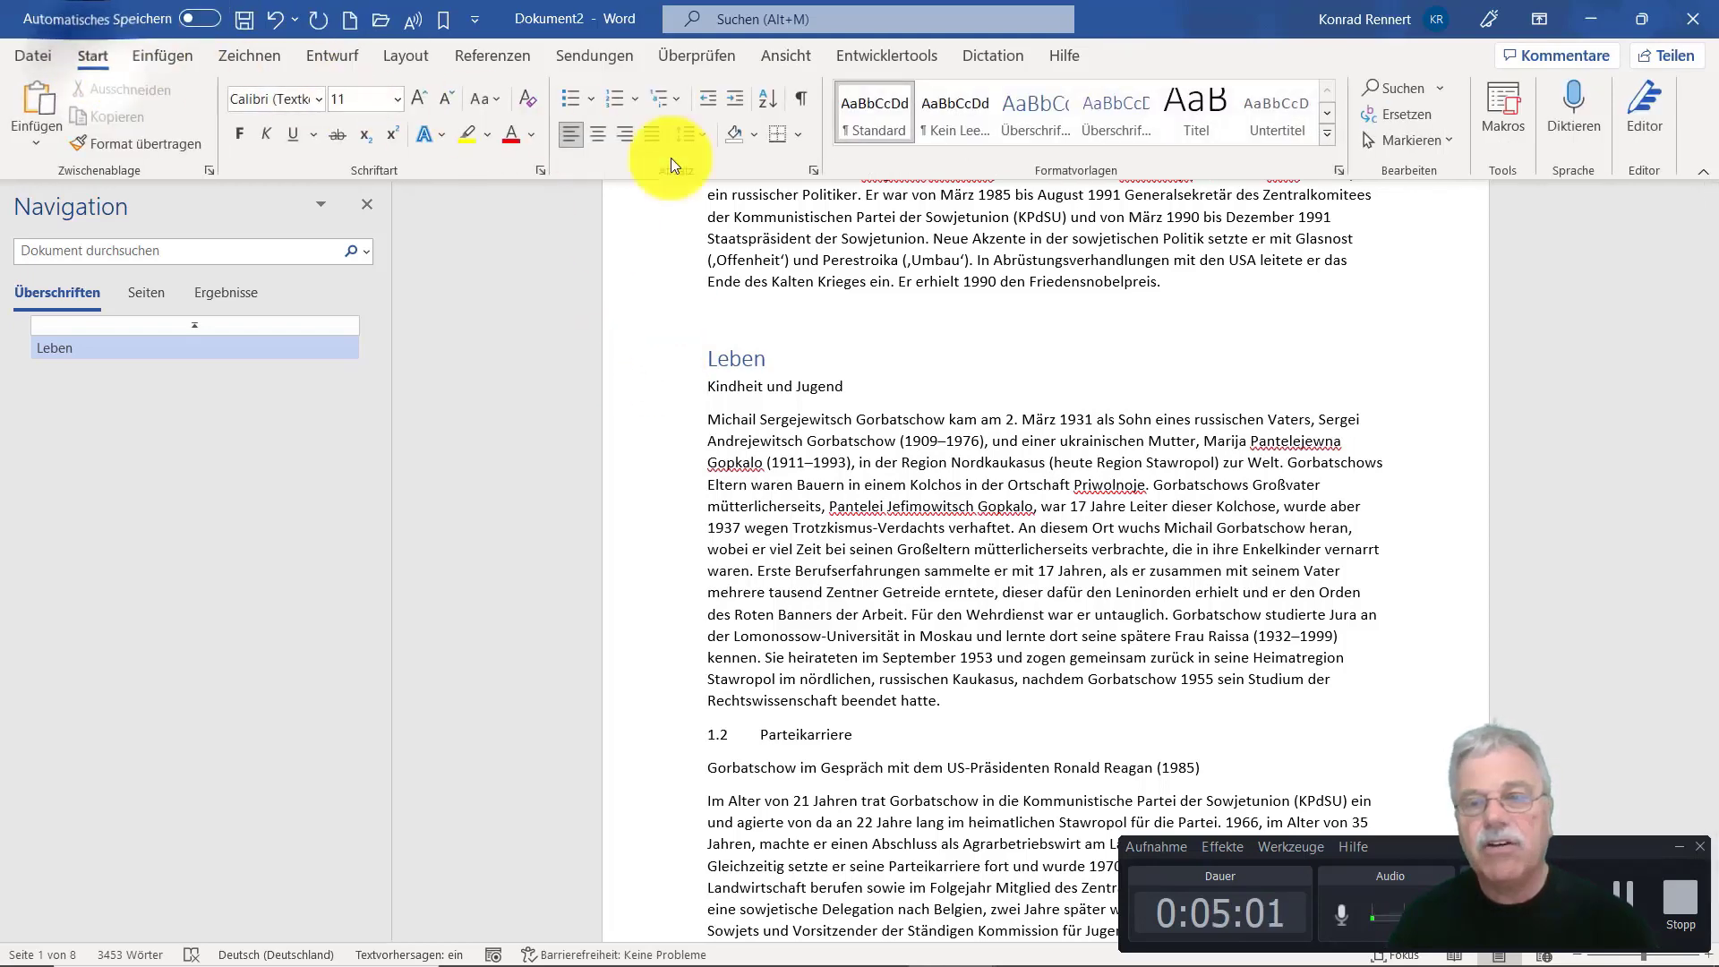
left_click(1119, 113)
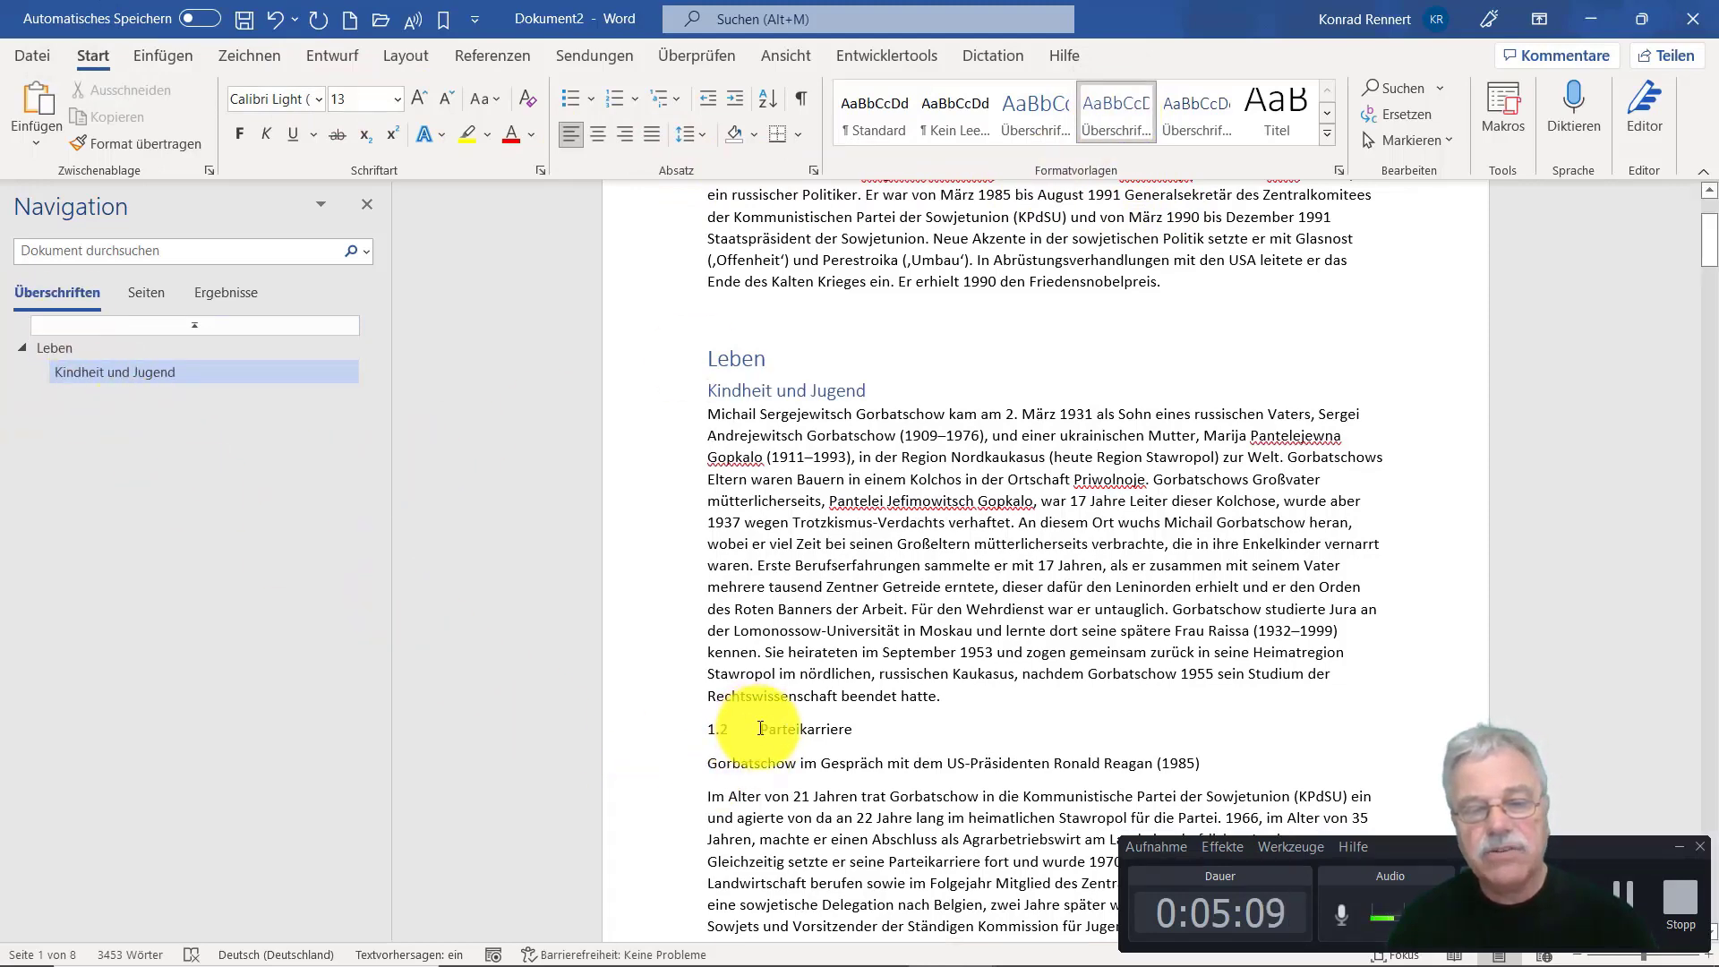
Remove the typed number 1.2 before "Parteikarriere", try the Überschrift 3 style on it, and settle on Überschrift 2
left_click(717, 728)
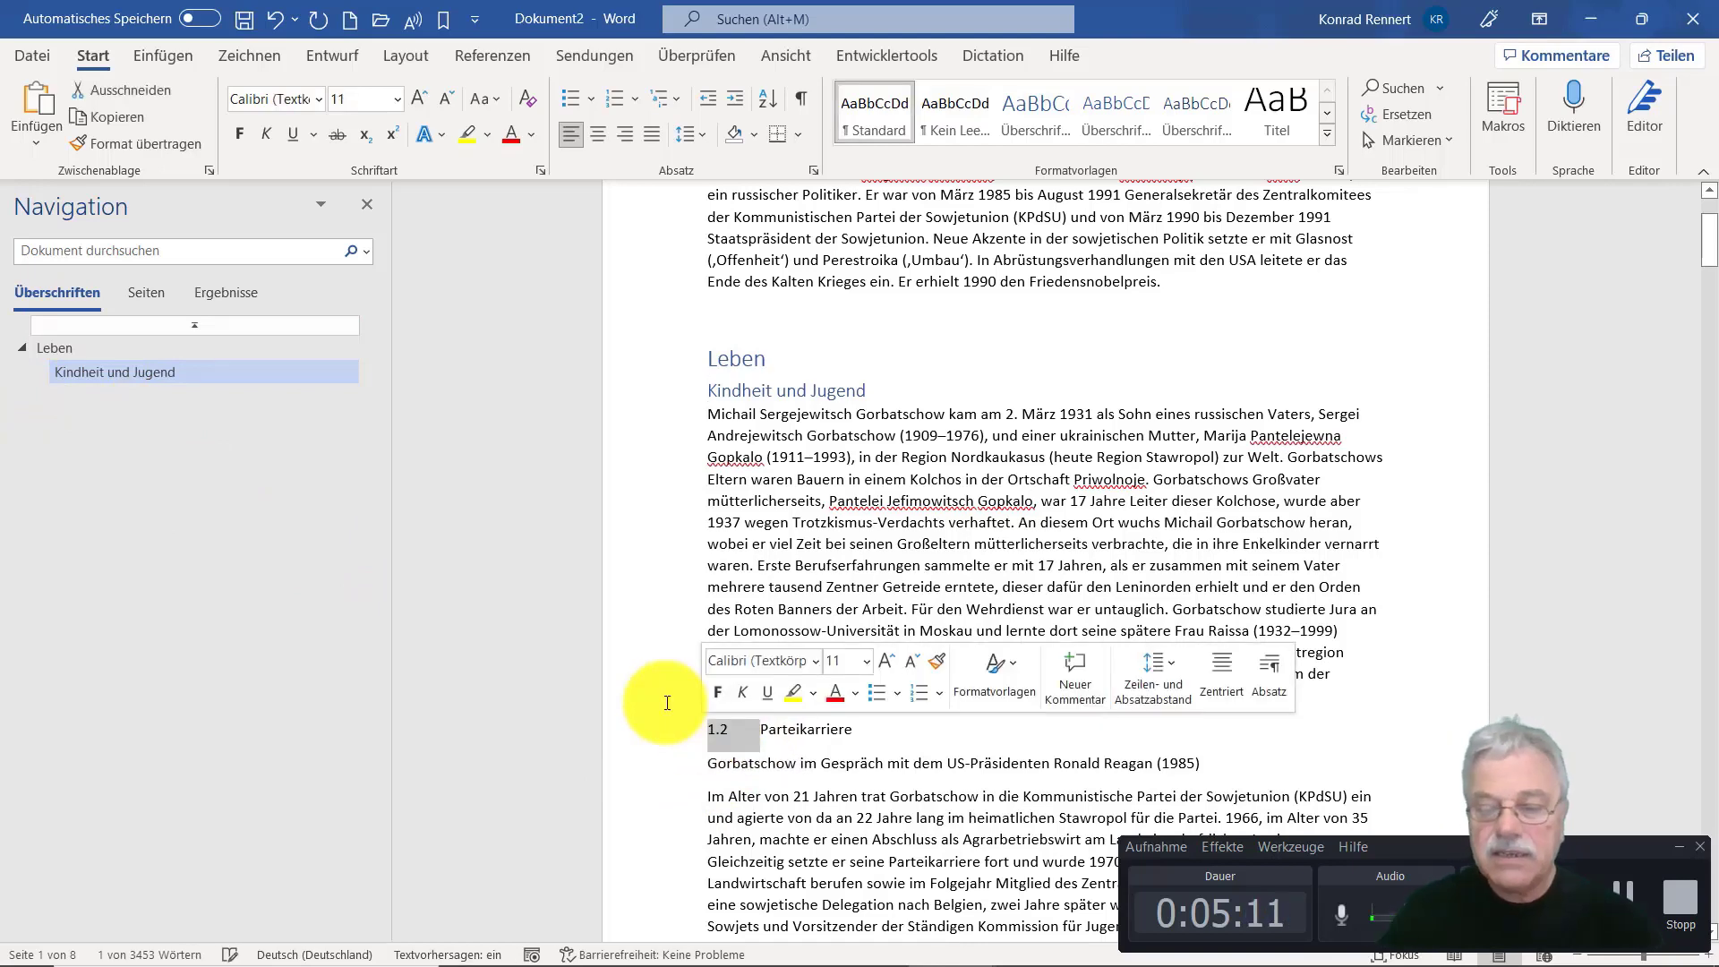
key("BackSpace")
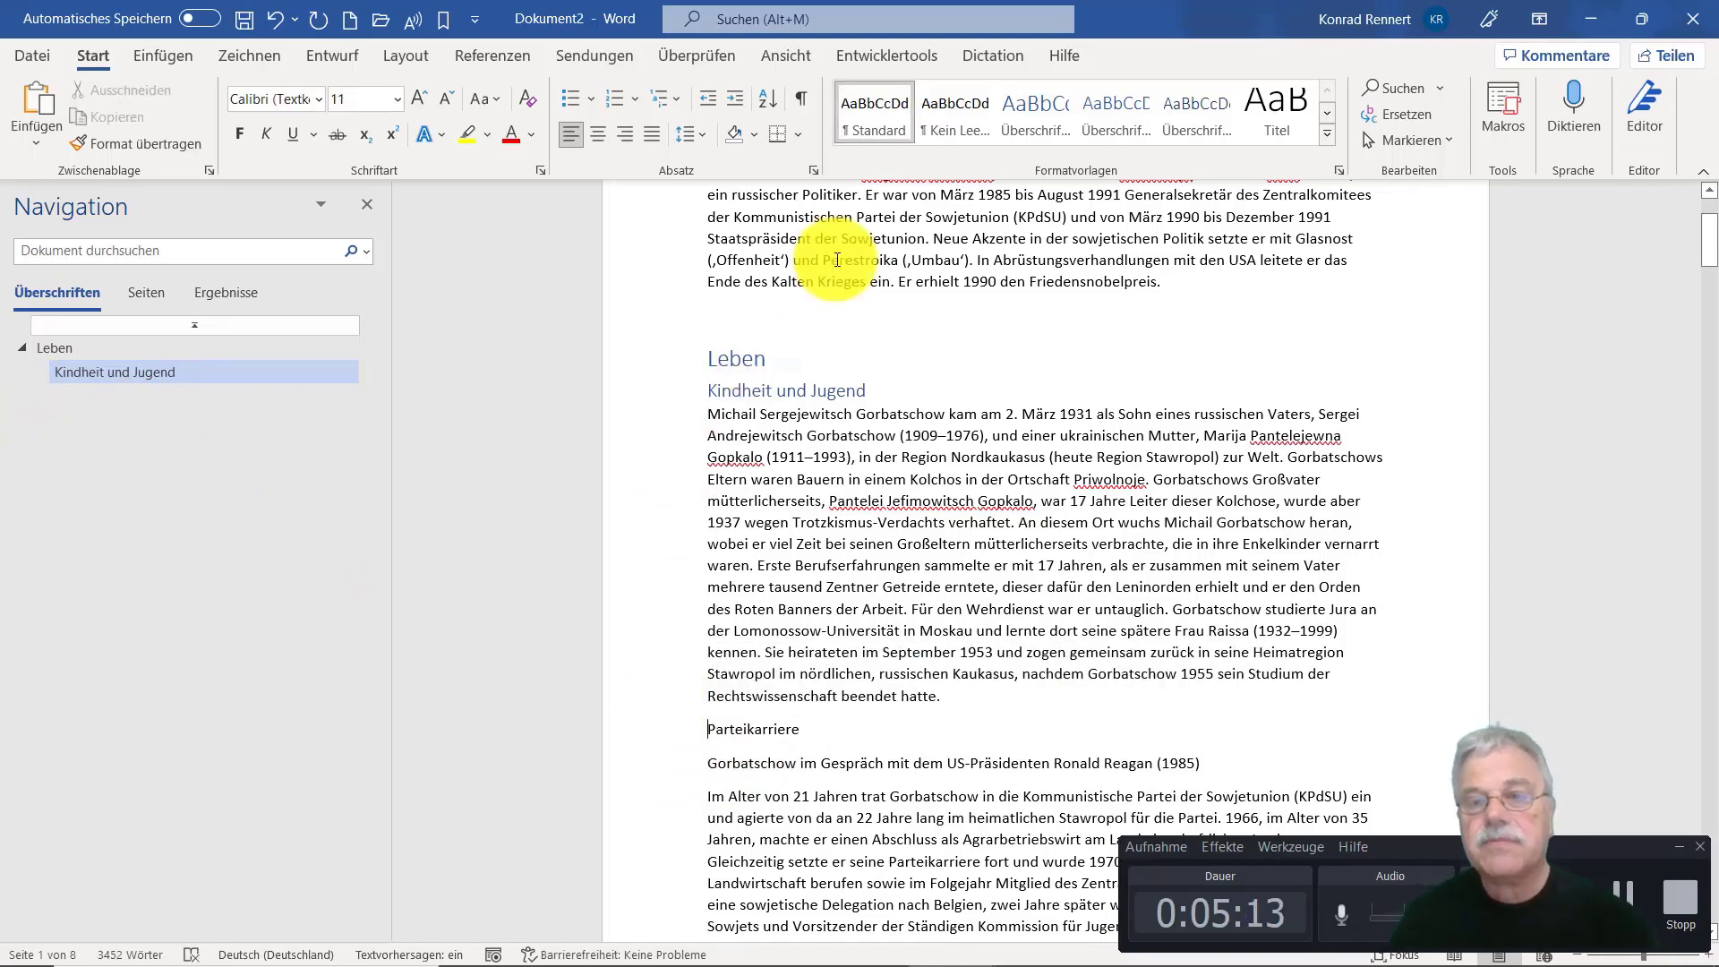
left_click(1196, 131)
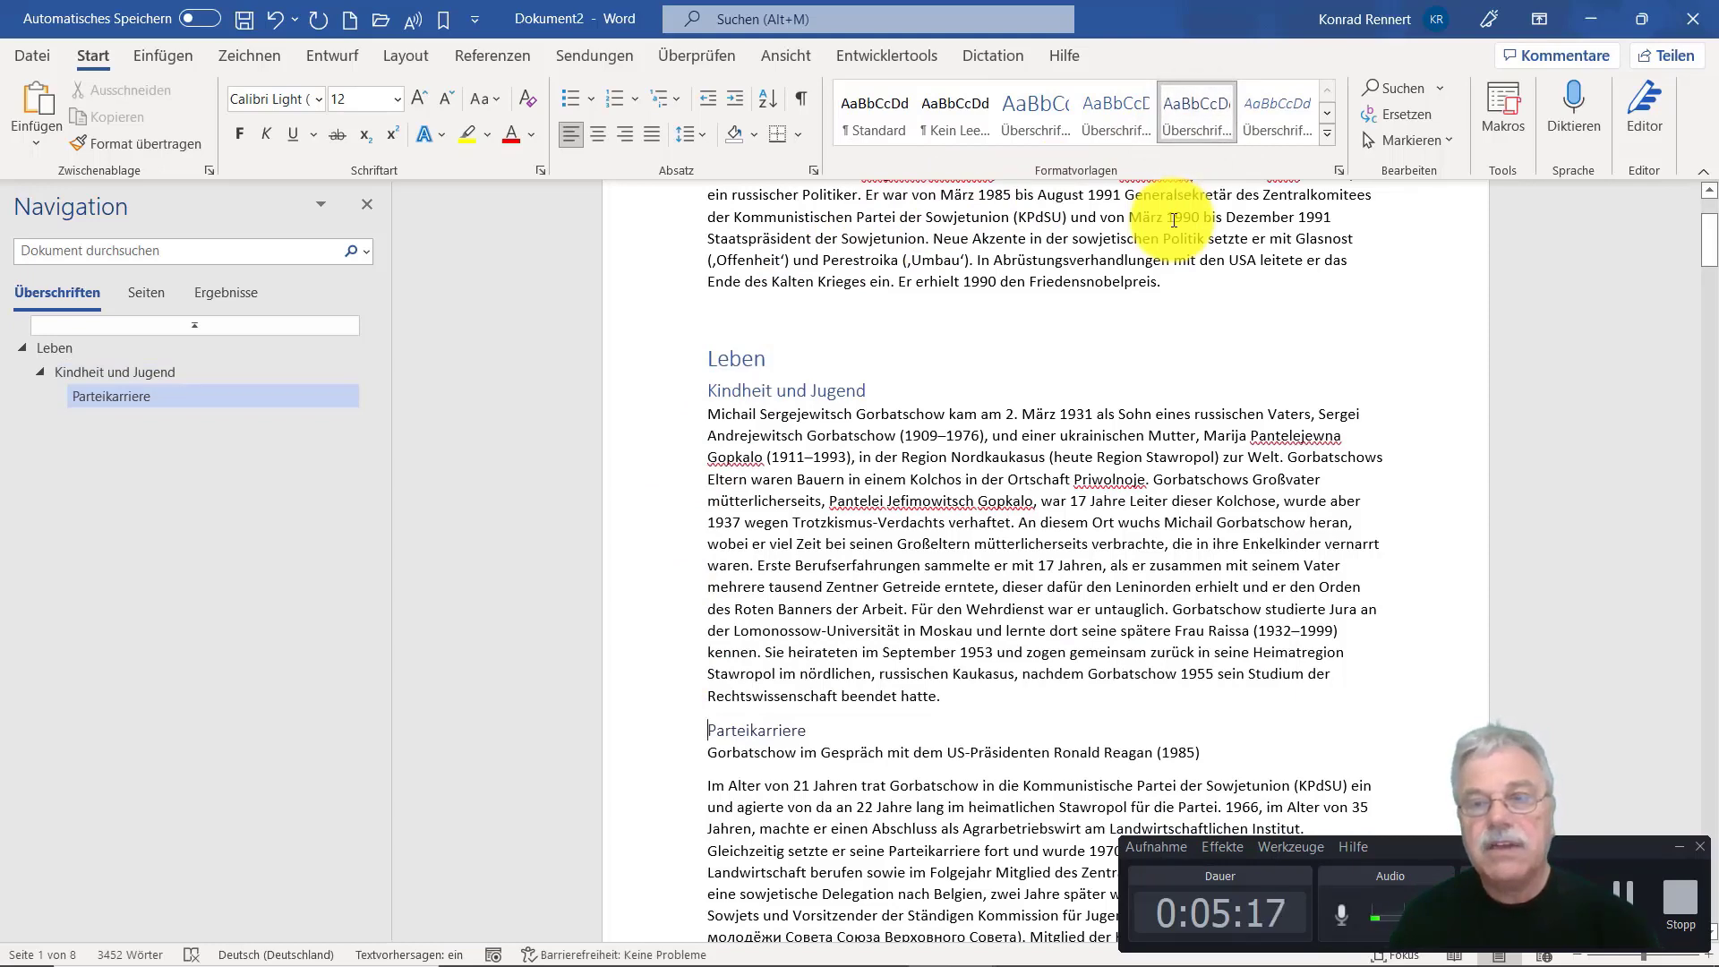
left_click(1125, 117)
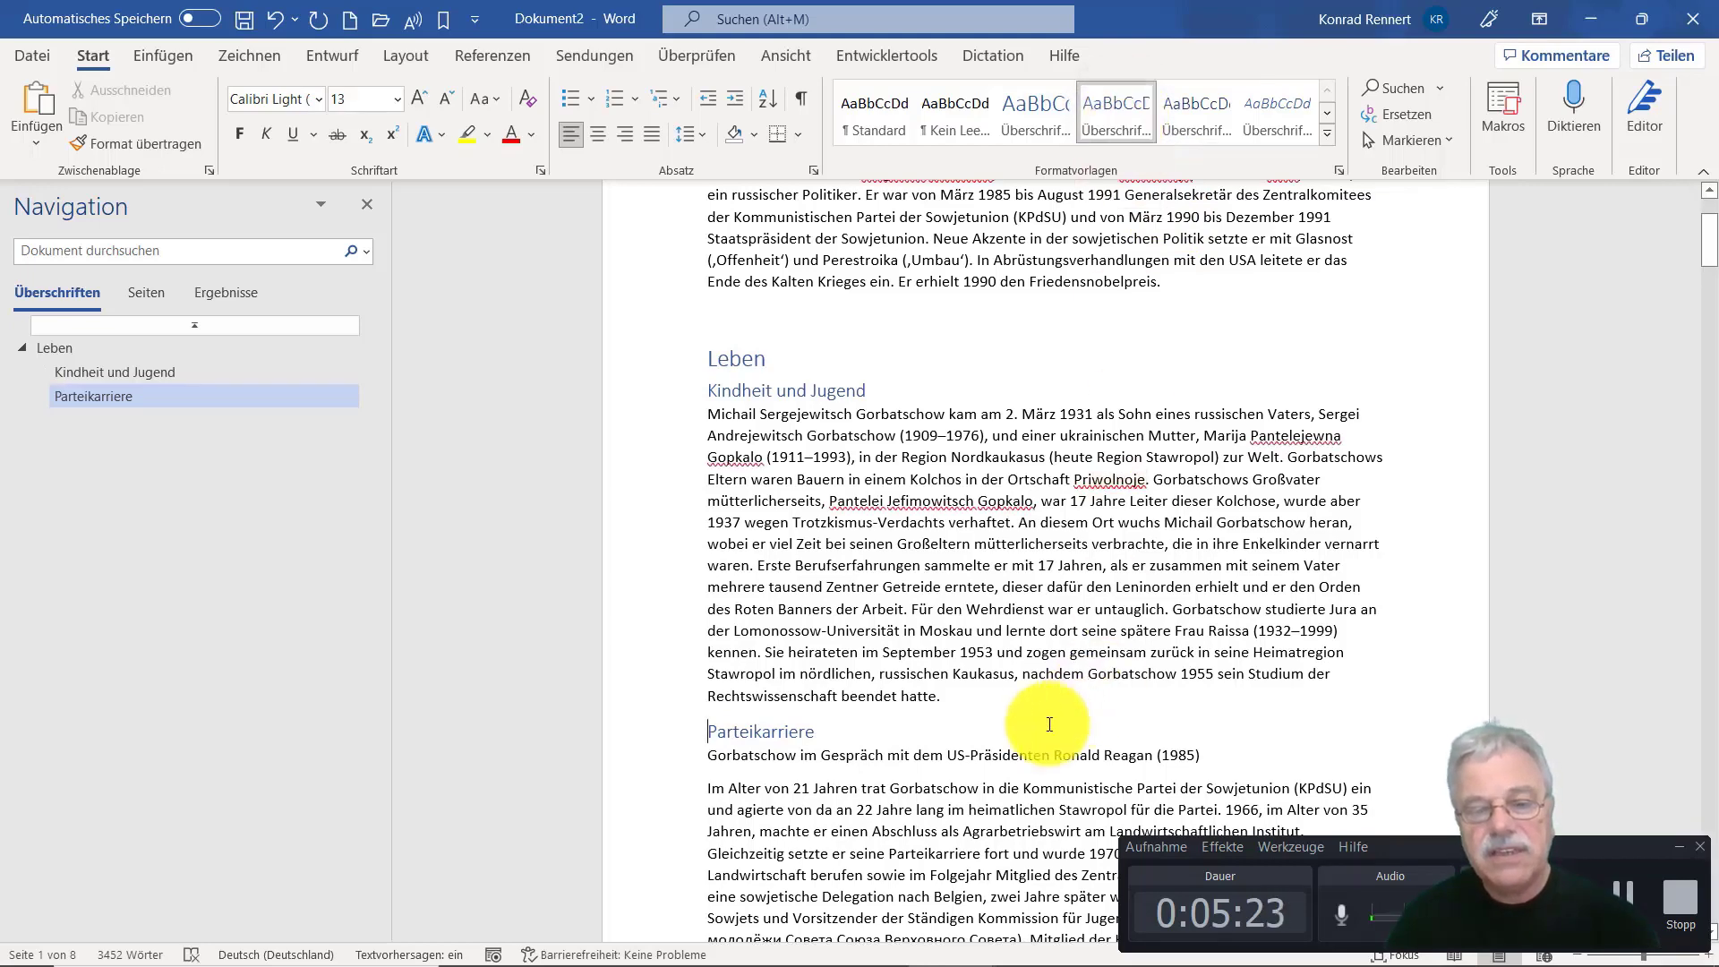
Remove the typed number 1.3 before "Generalsekretär des ZK der KPdSU" and apply the Überschrift 2 style to that line
scroll(1047, 716, "down", 4)
scroll(1048, 716, "down", 8)
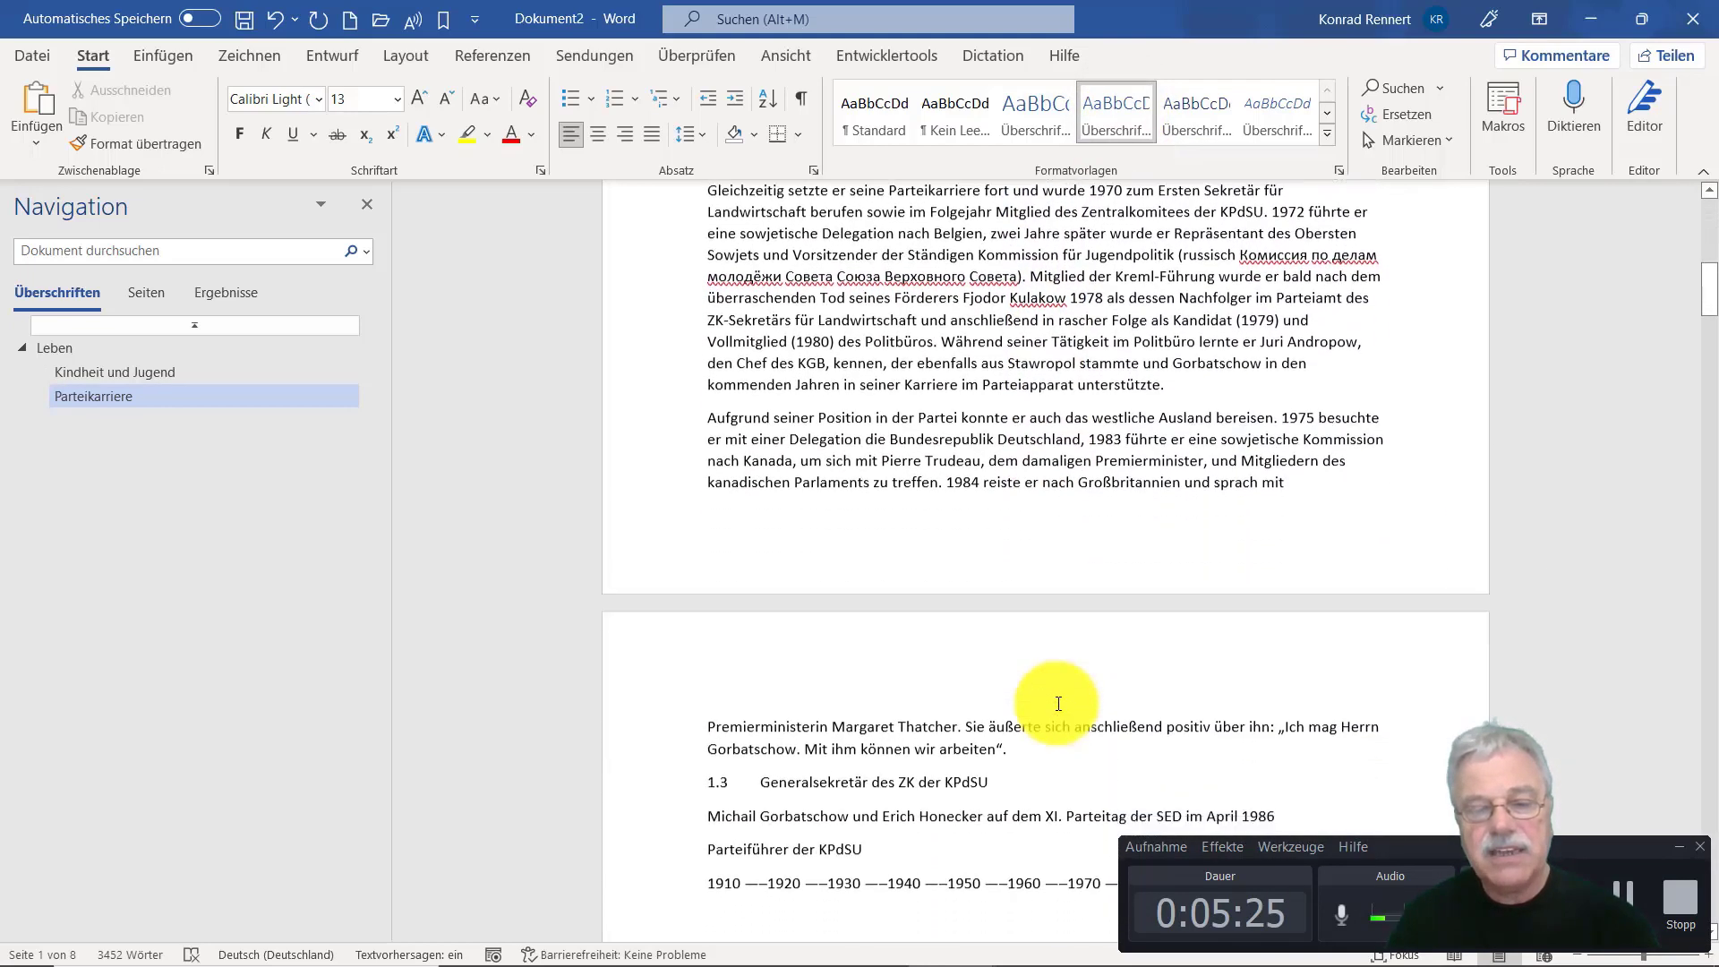
scroll(743, 649, "down", 1)
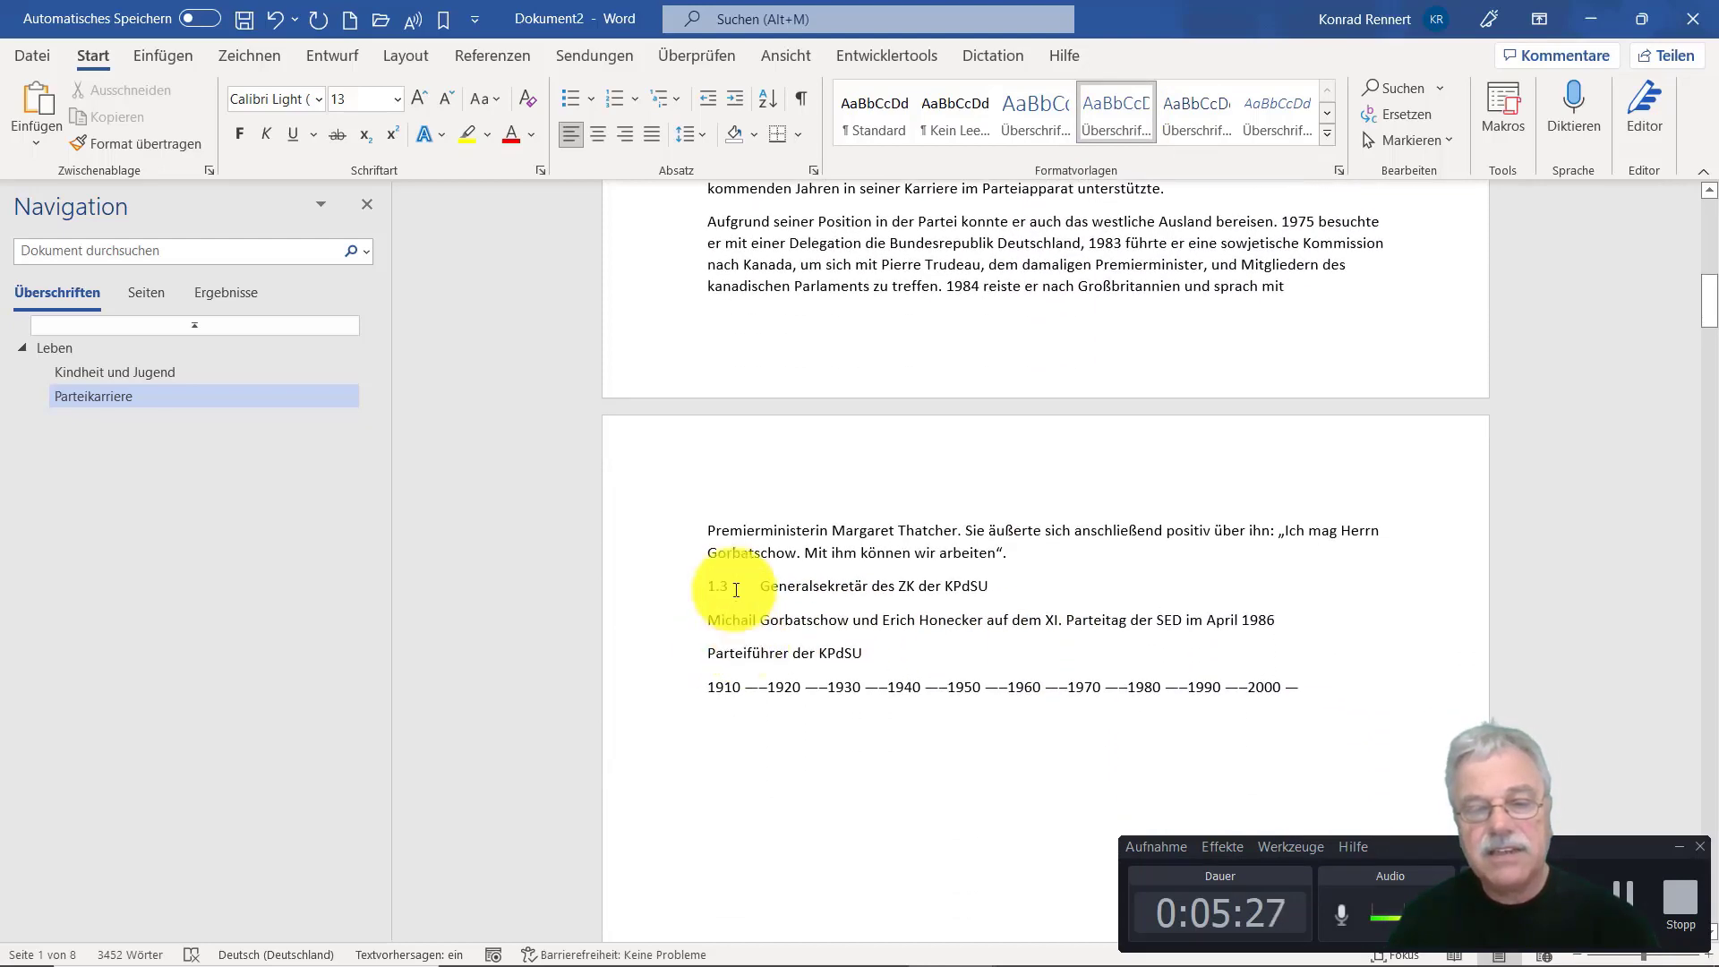
left_click(718, 586)
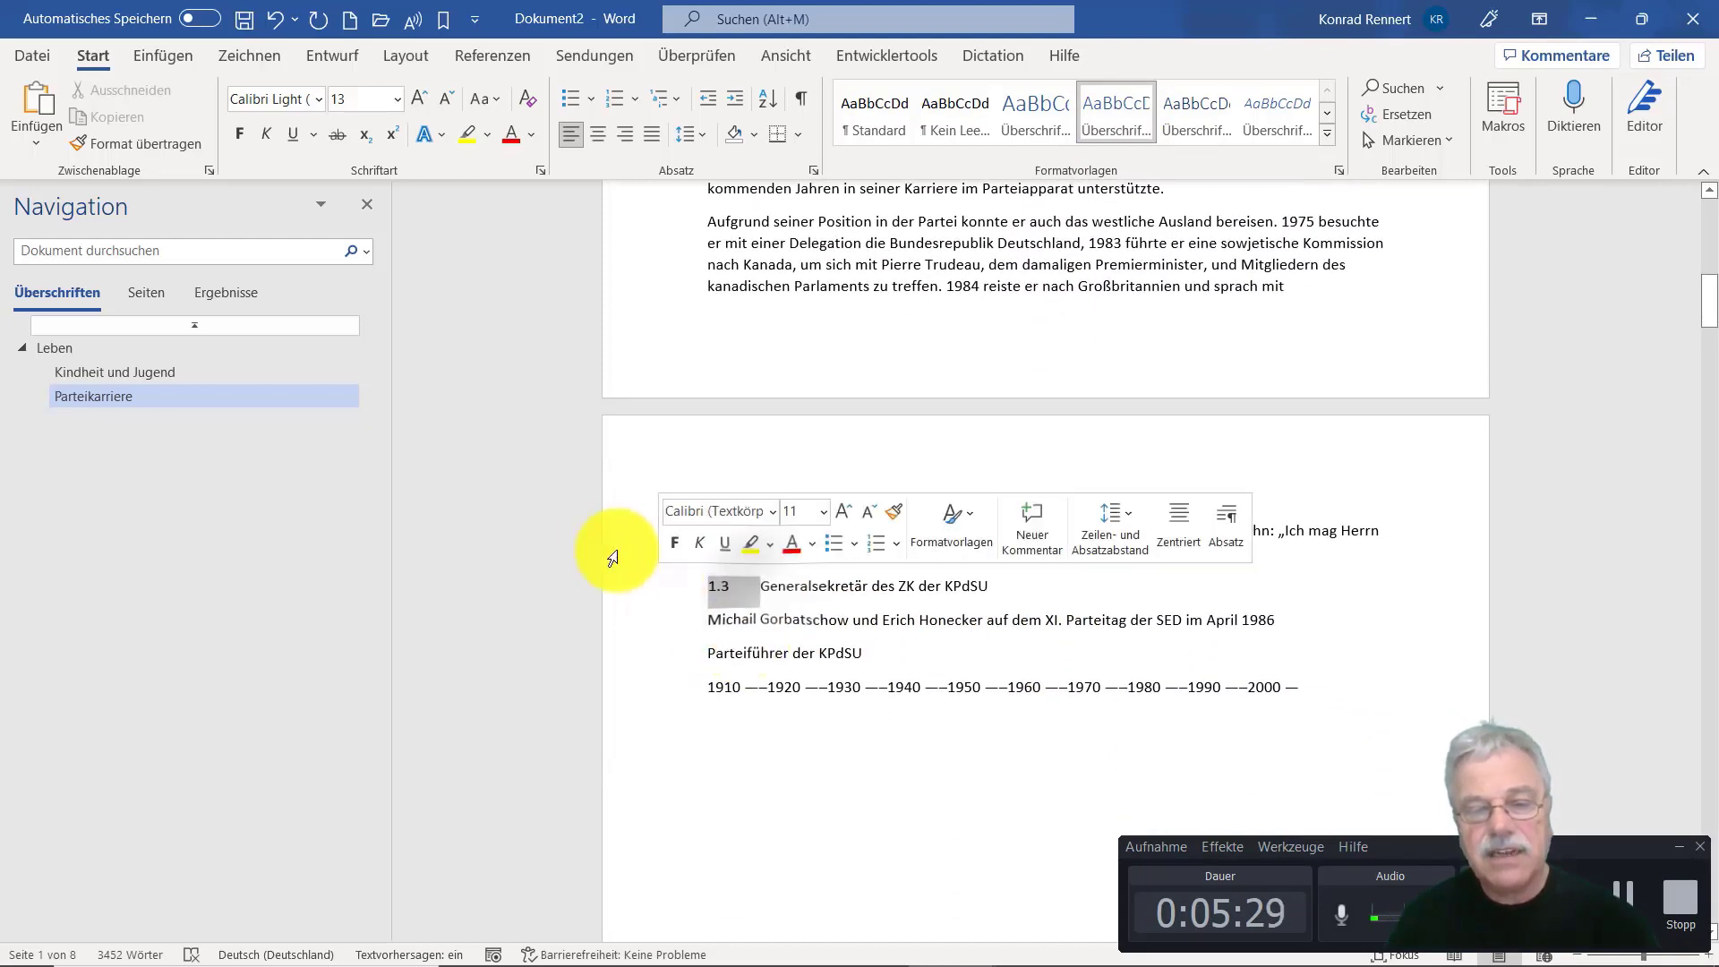
key("Delete")
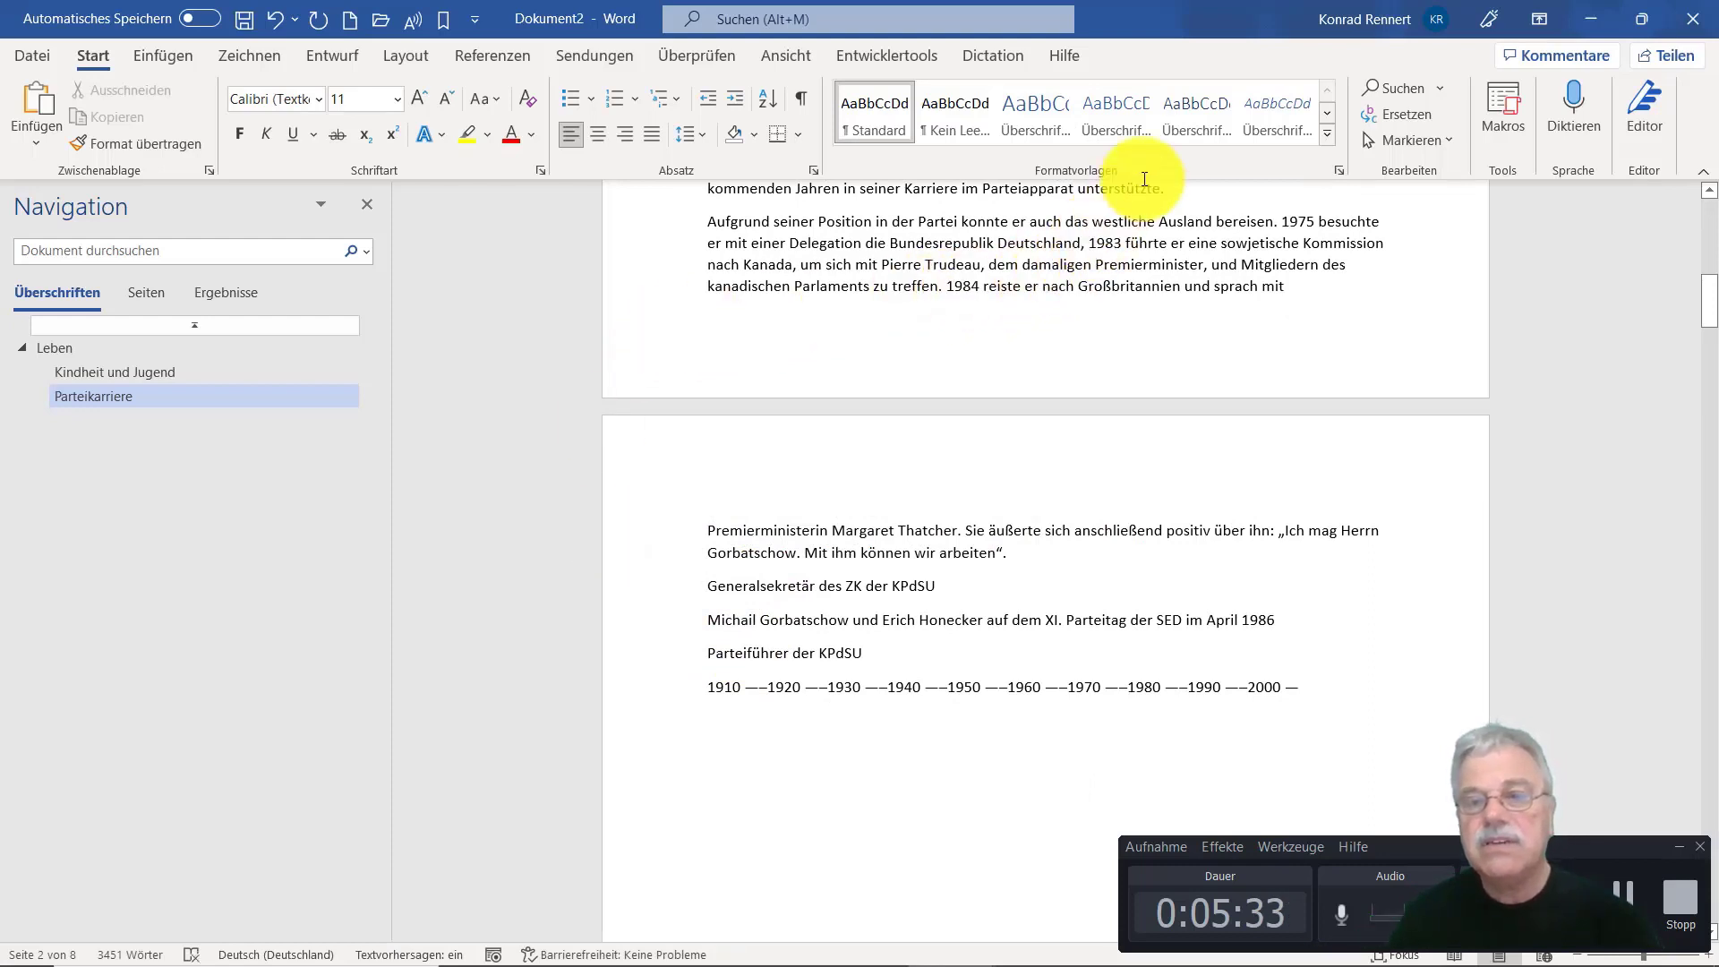
left_click(1114, 127)
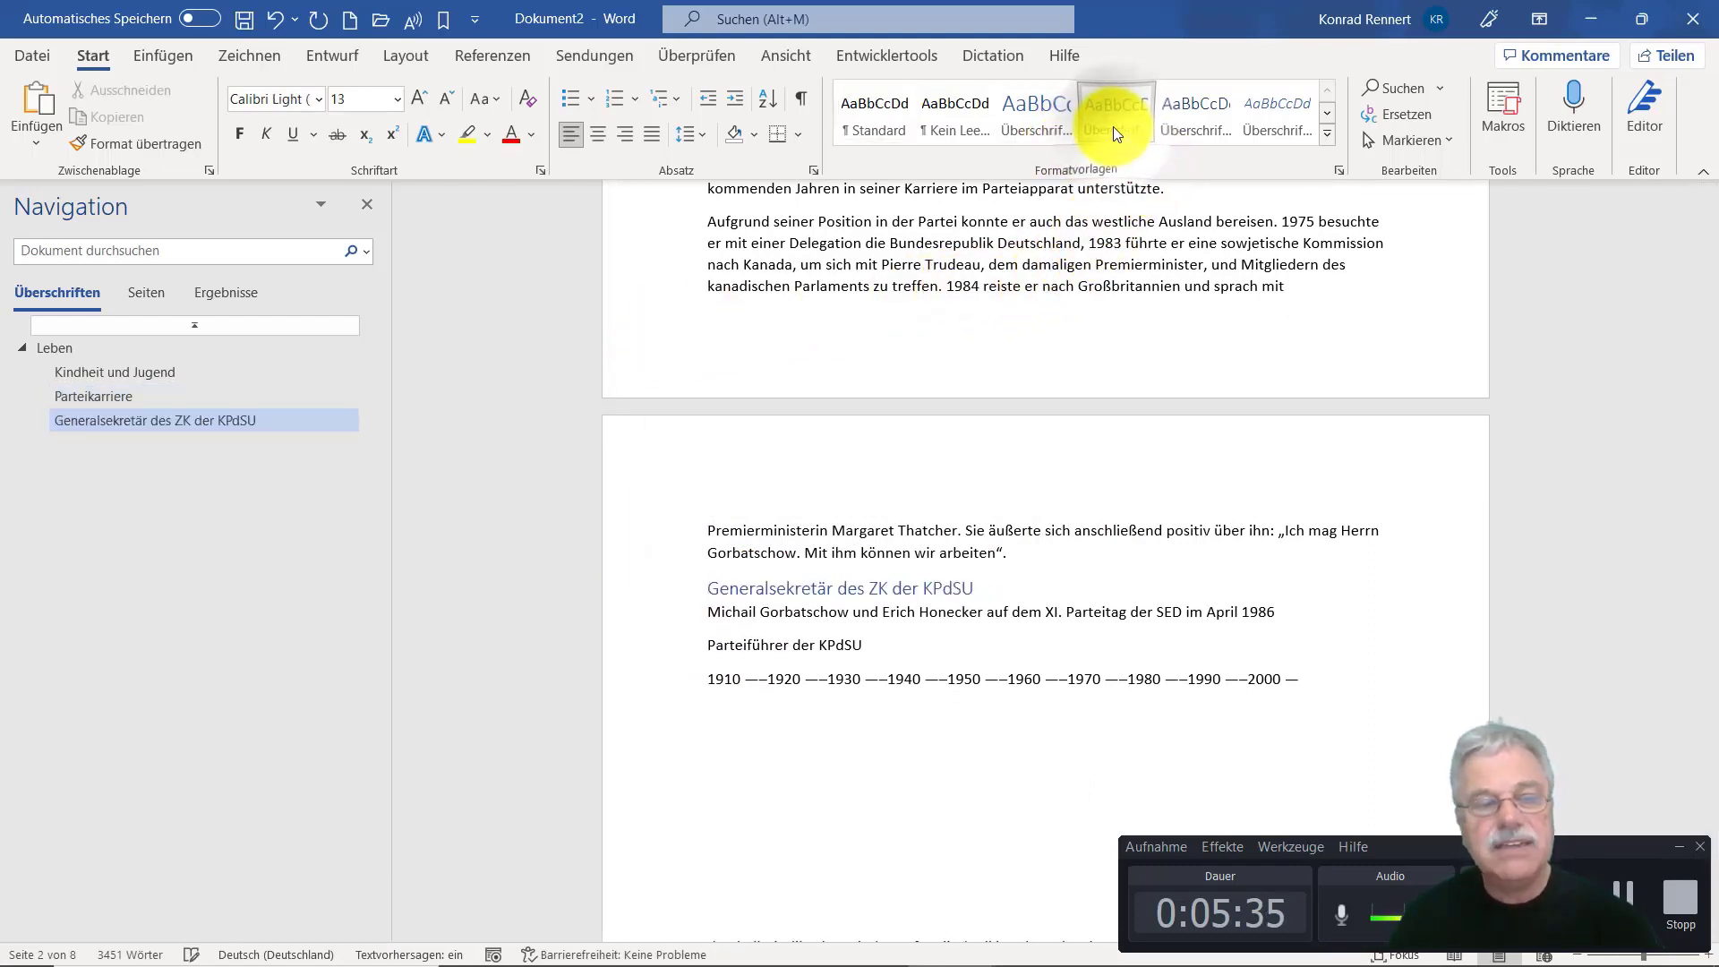
Remove the typed number 1.4 before "Präsident der Sowjetunion" and apply the Überschrift 2 style to that line
scroll(911, 663, "down", 4)
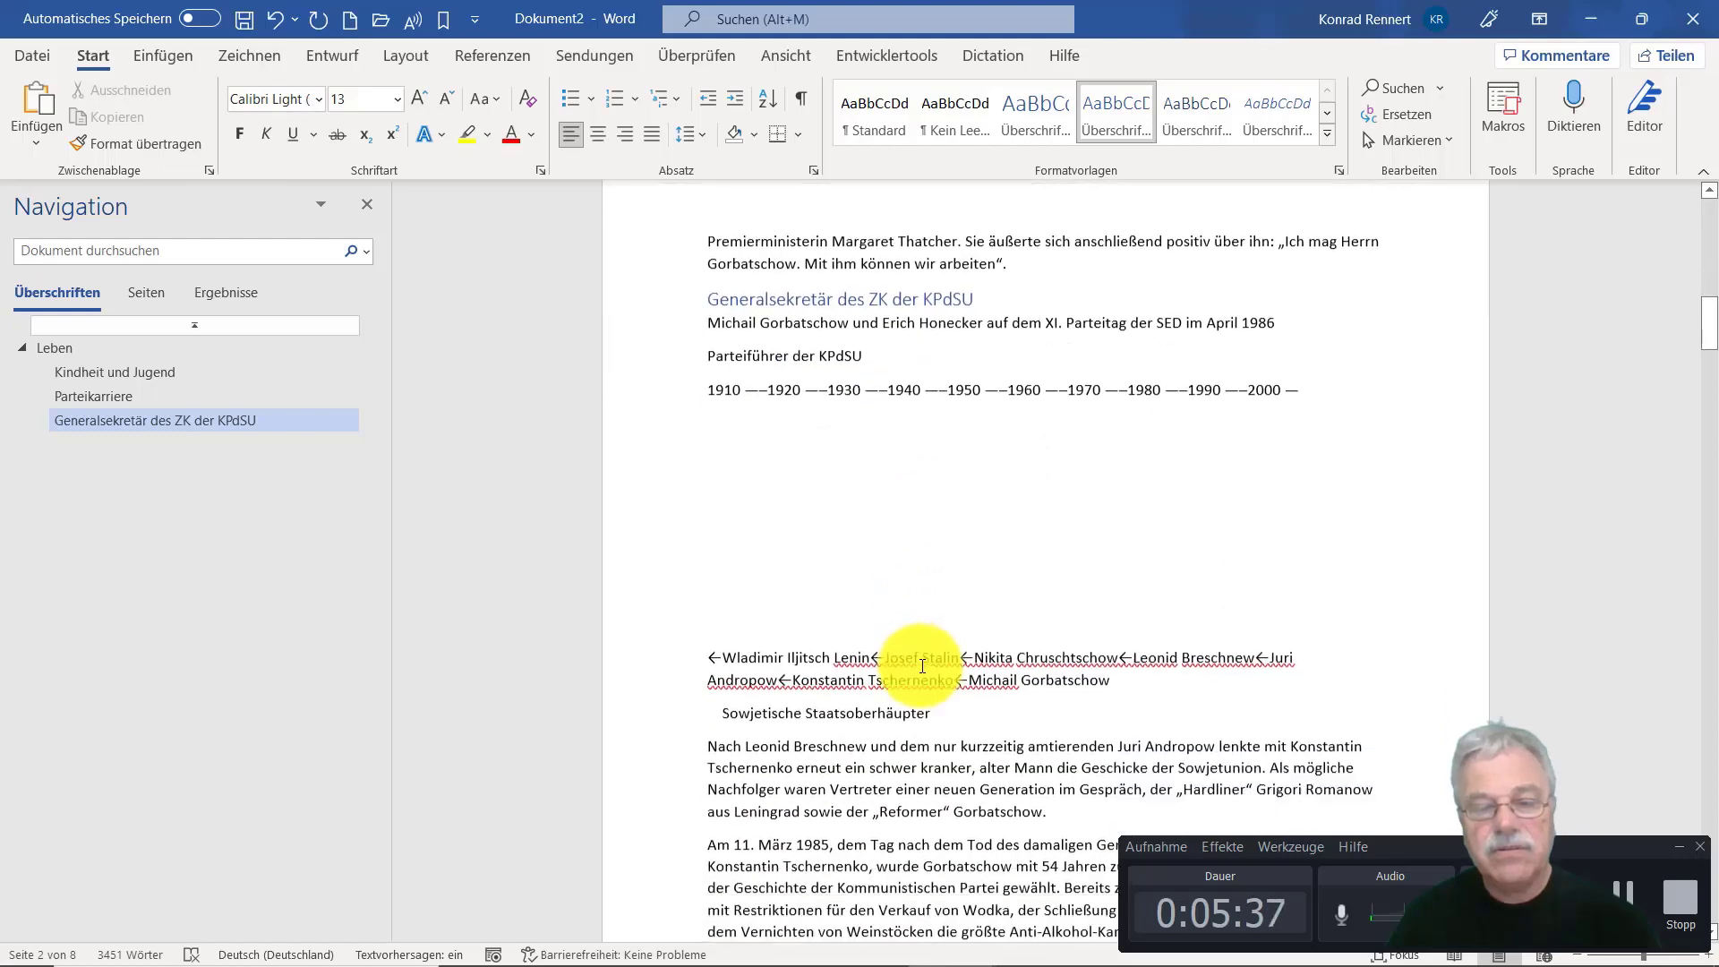
scroll(767, 653, "down", 3)
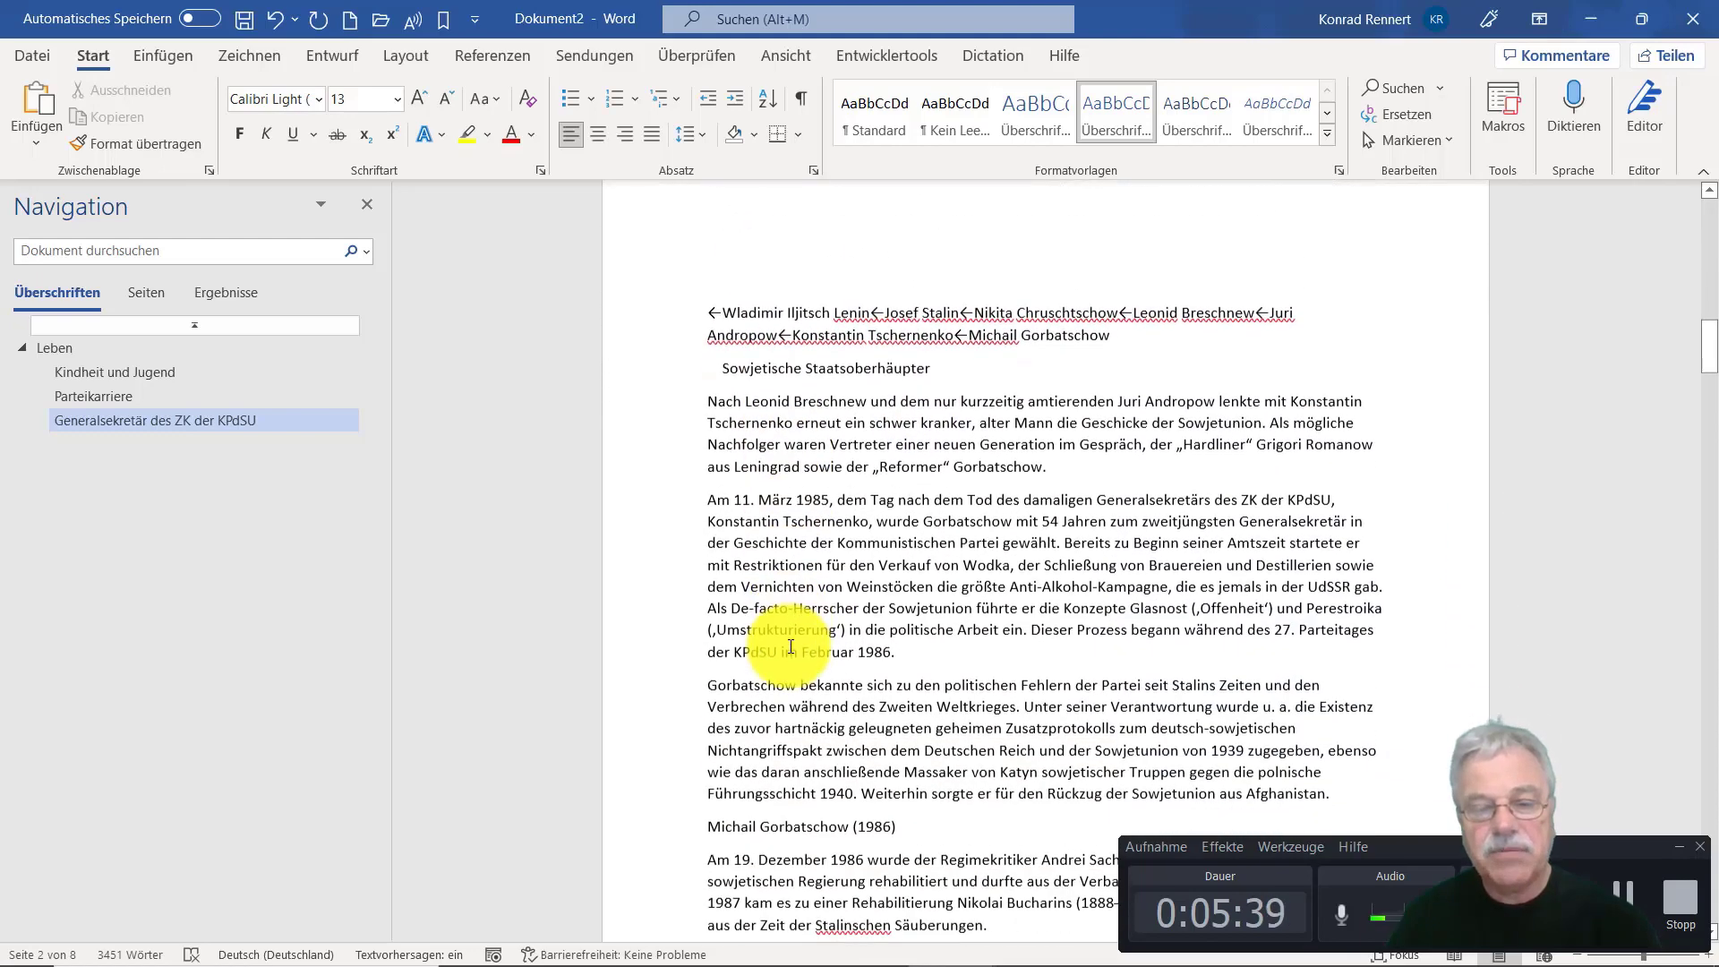
scroll(791, 649, "down", 3)
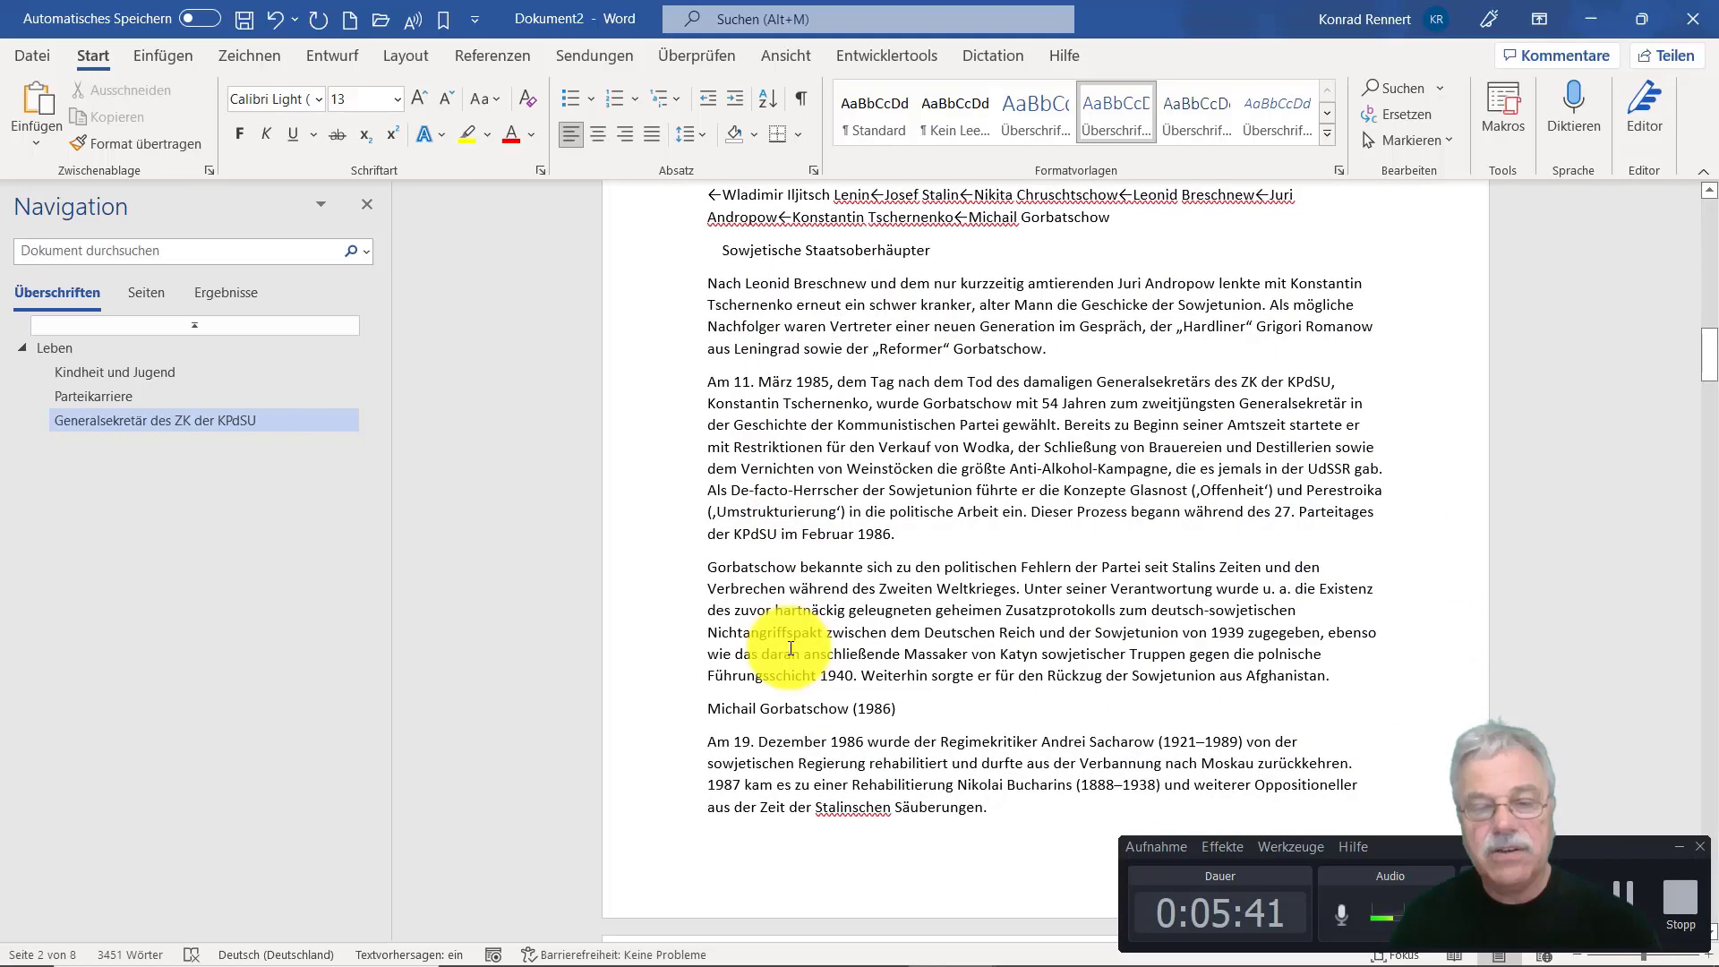
scroll(789, 658, "down", 5)
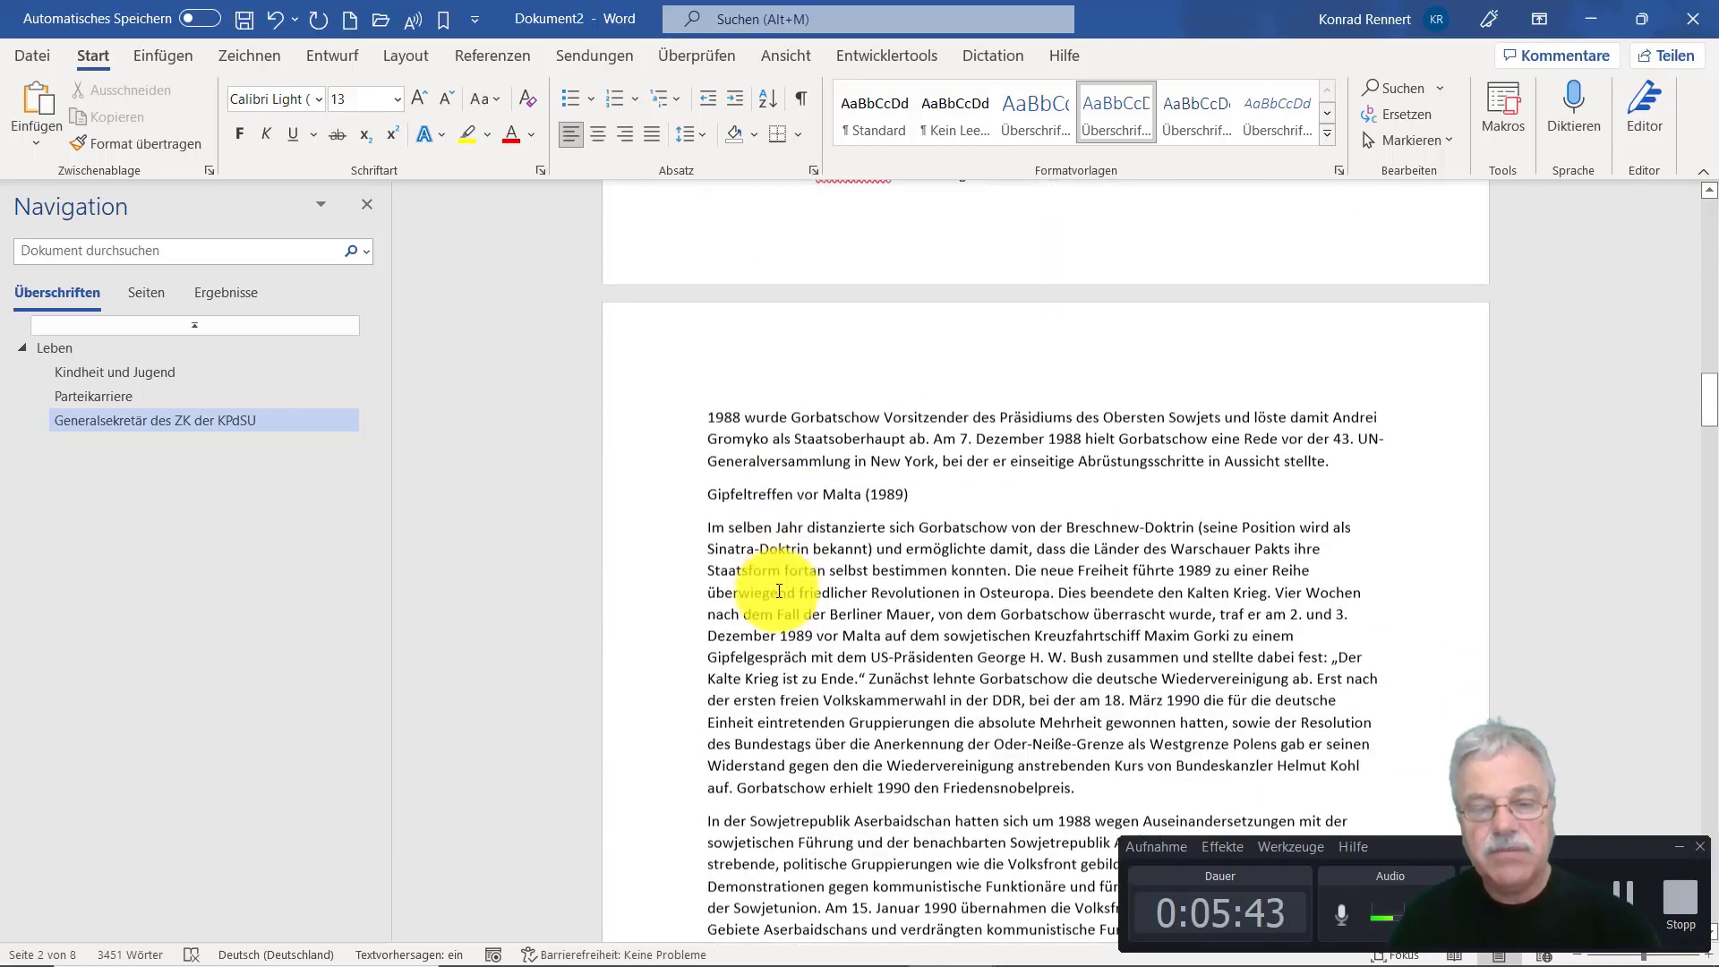
scroll(762, 509, "down", 5)
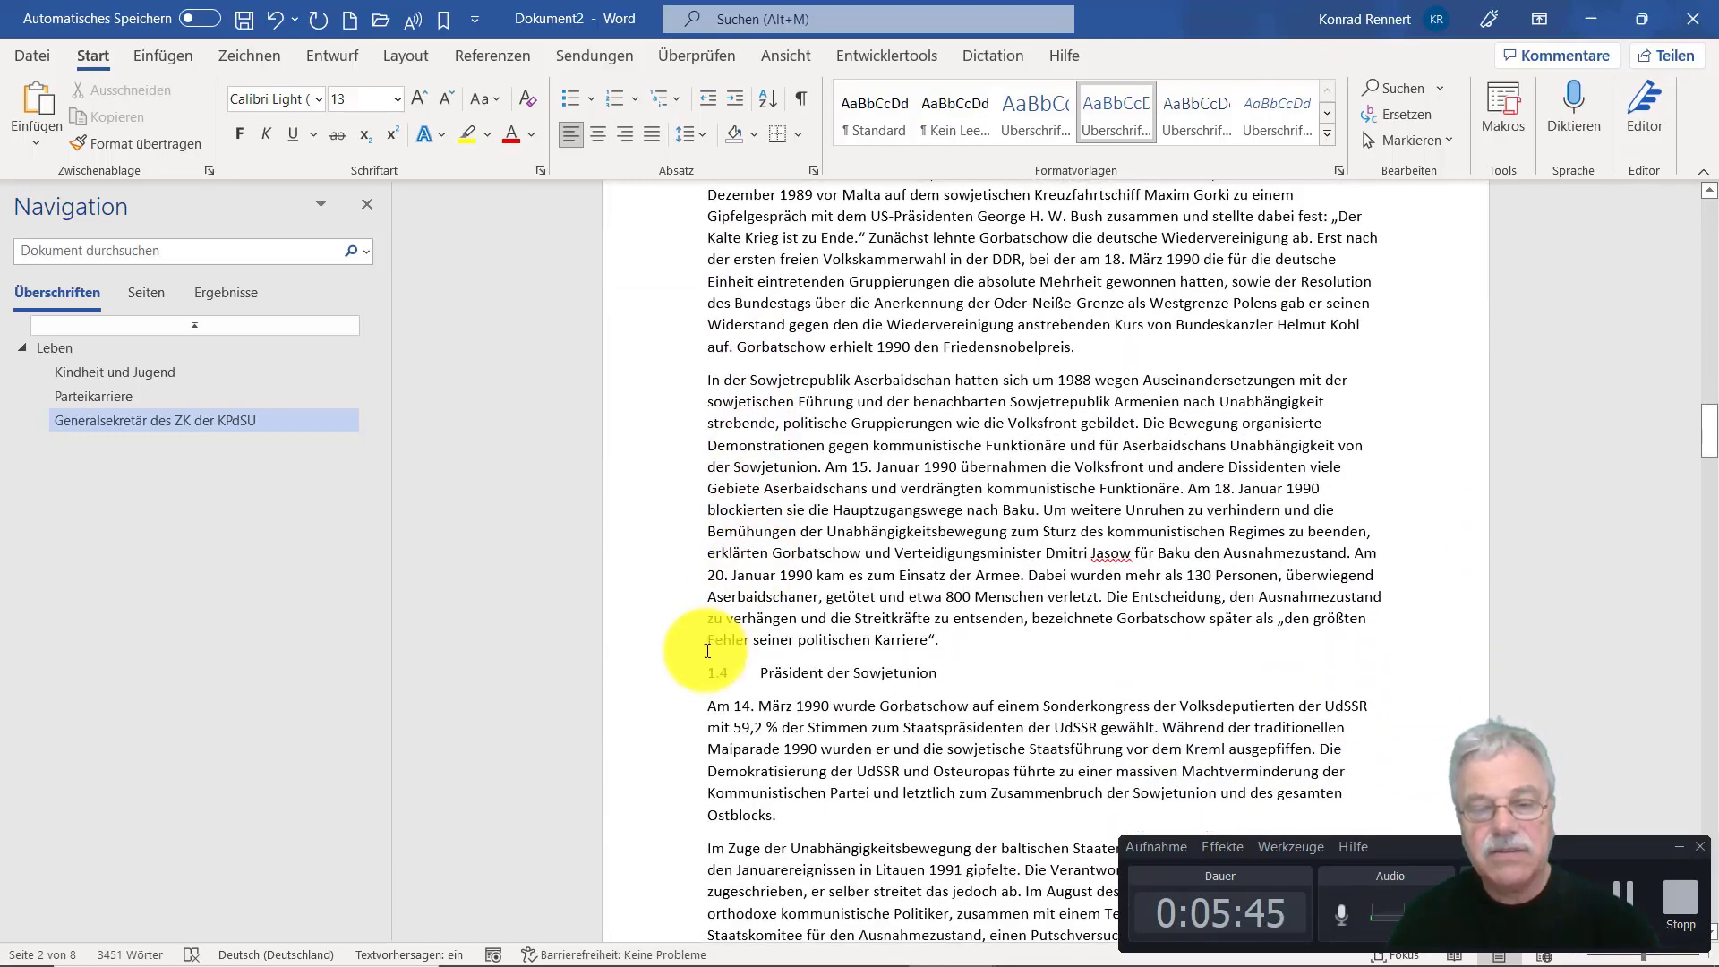
left_click(716, 672)
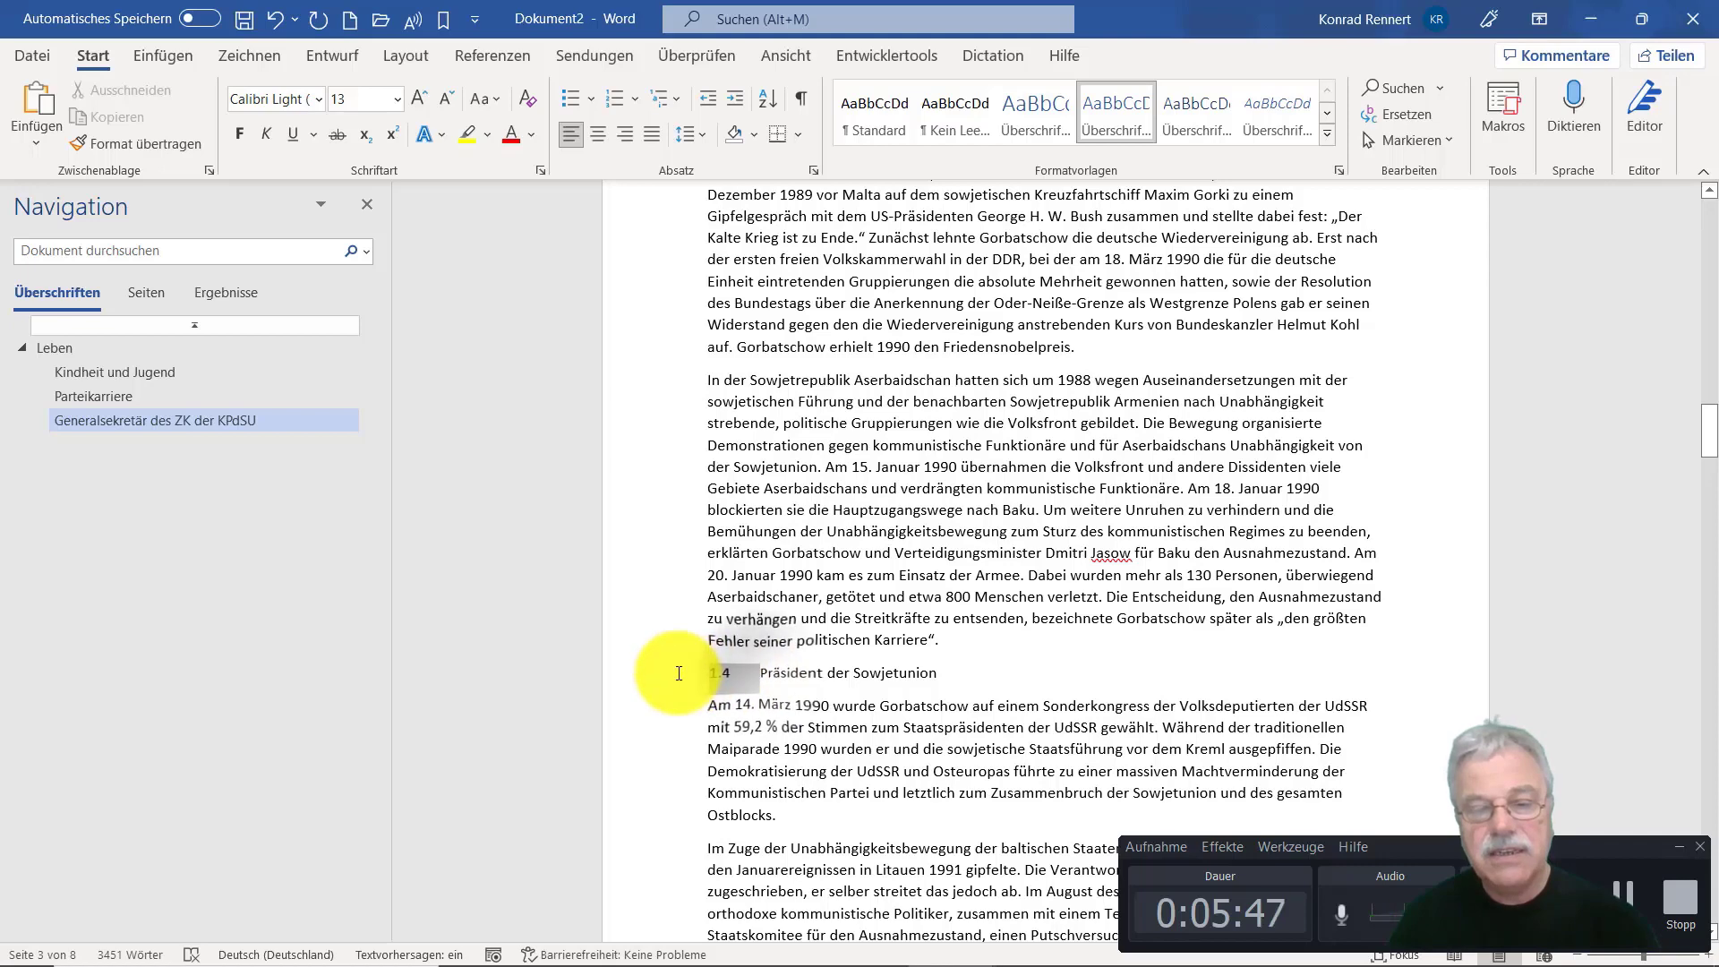
key("BackSpace")
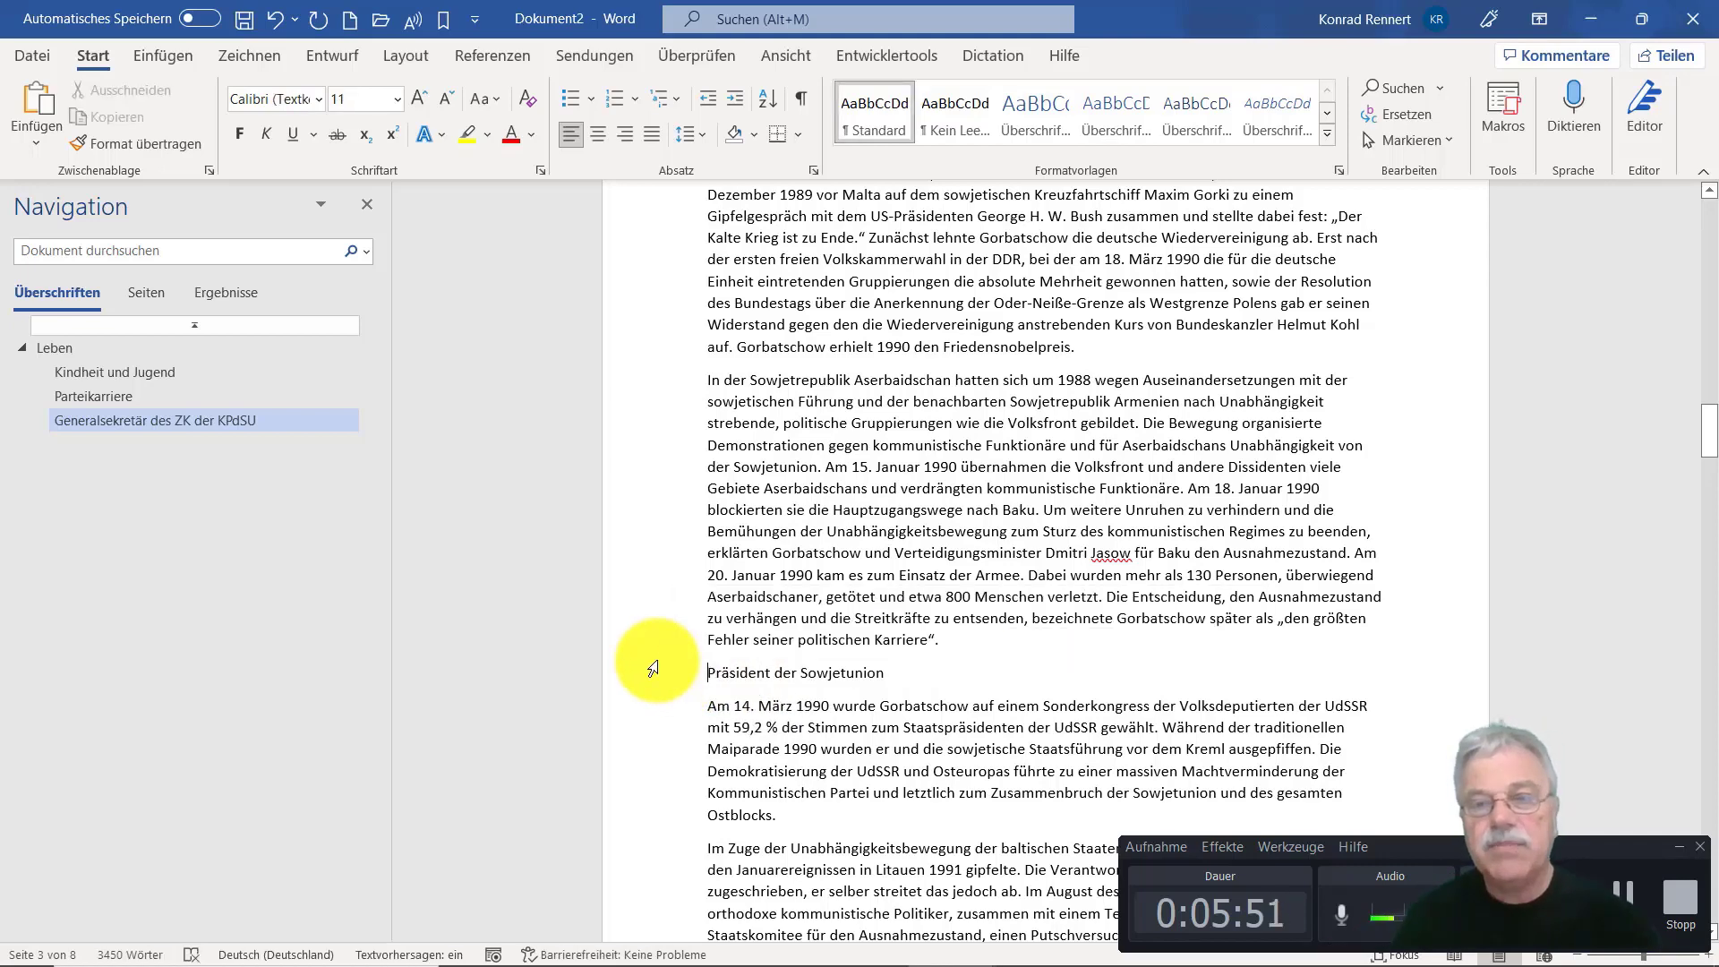
left_click(1095, 97)
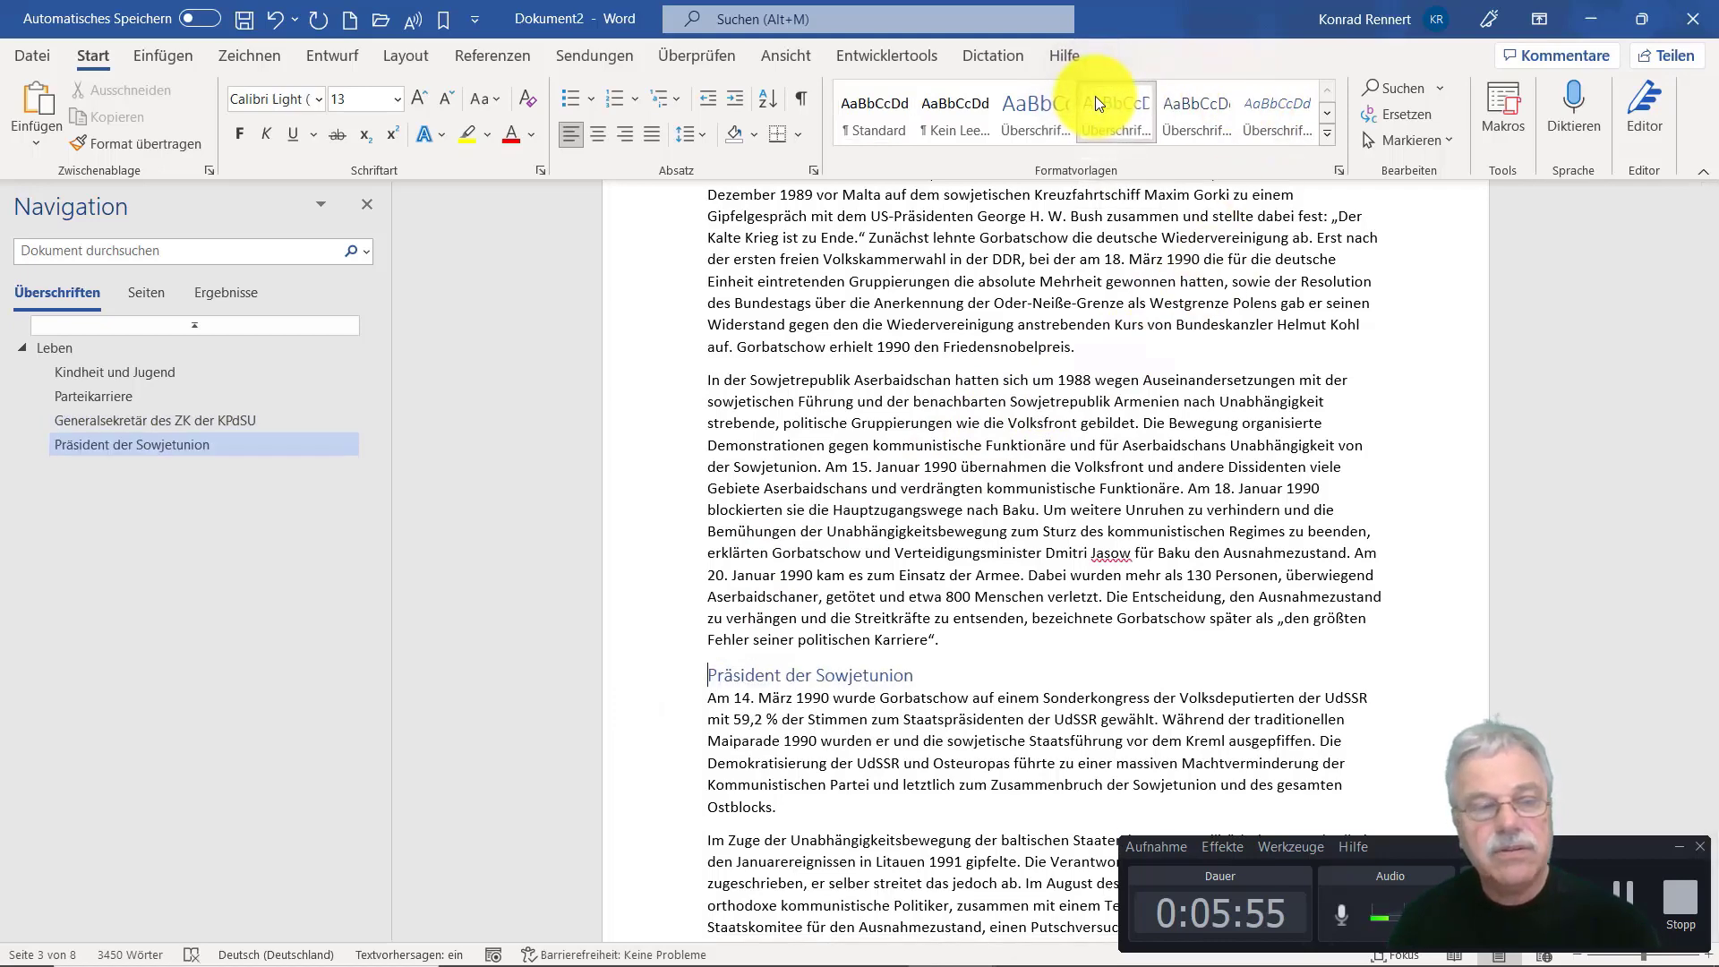
Remove the typed number 2 before "Rückblick und kritische Würdigung" and apply the Überschrift 1 style to that line
scroll(984, 725, "down", 5)
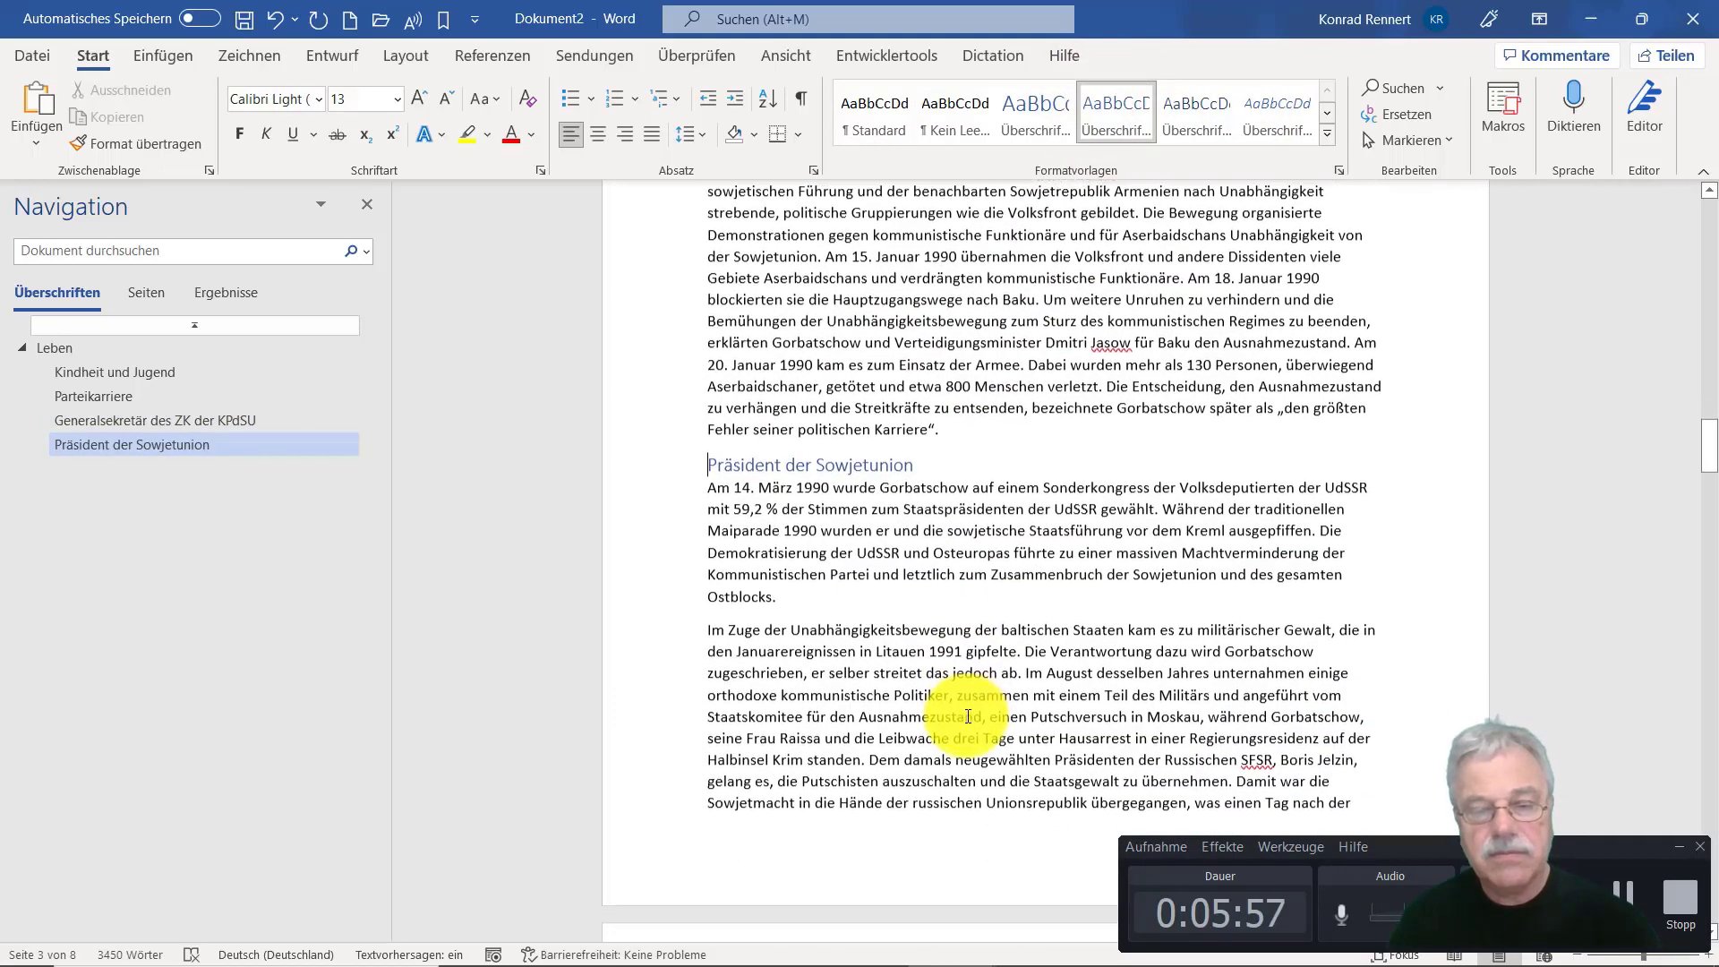
scroll(968, 717, "down", 15)
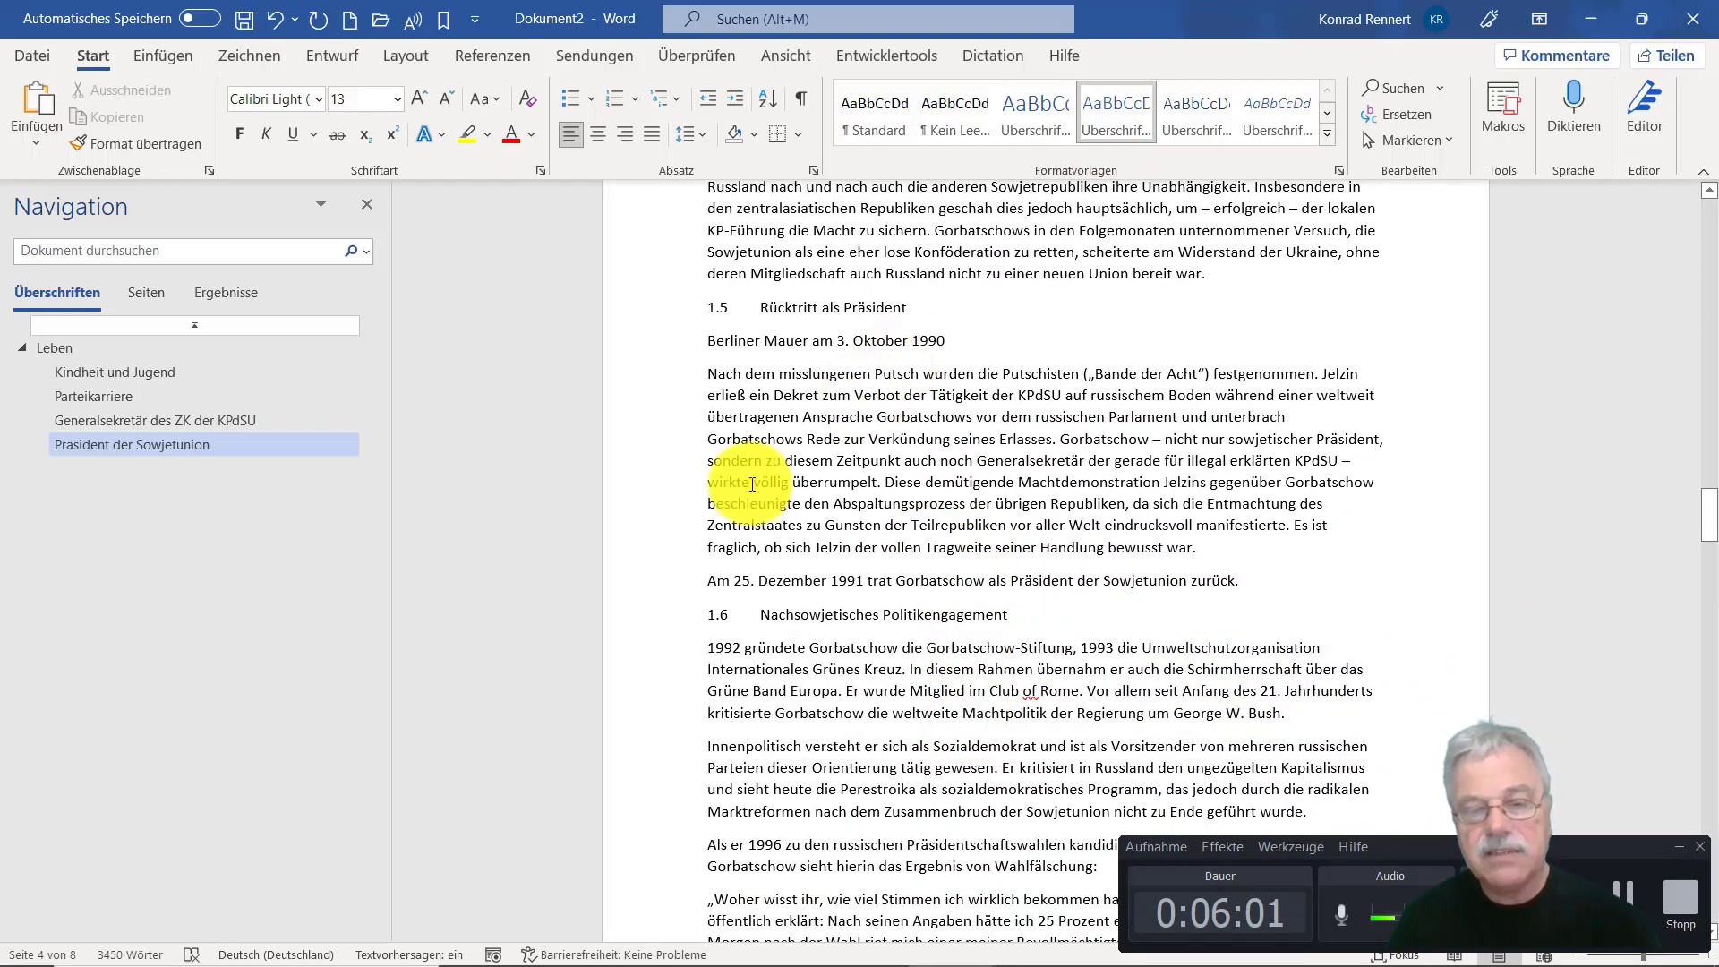
scroll(762, 517, "down", 8)
scroll(762, 516, "down", 18)
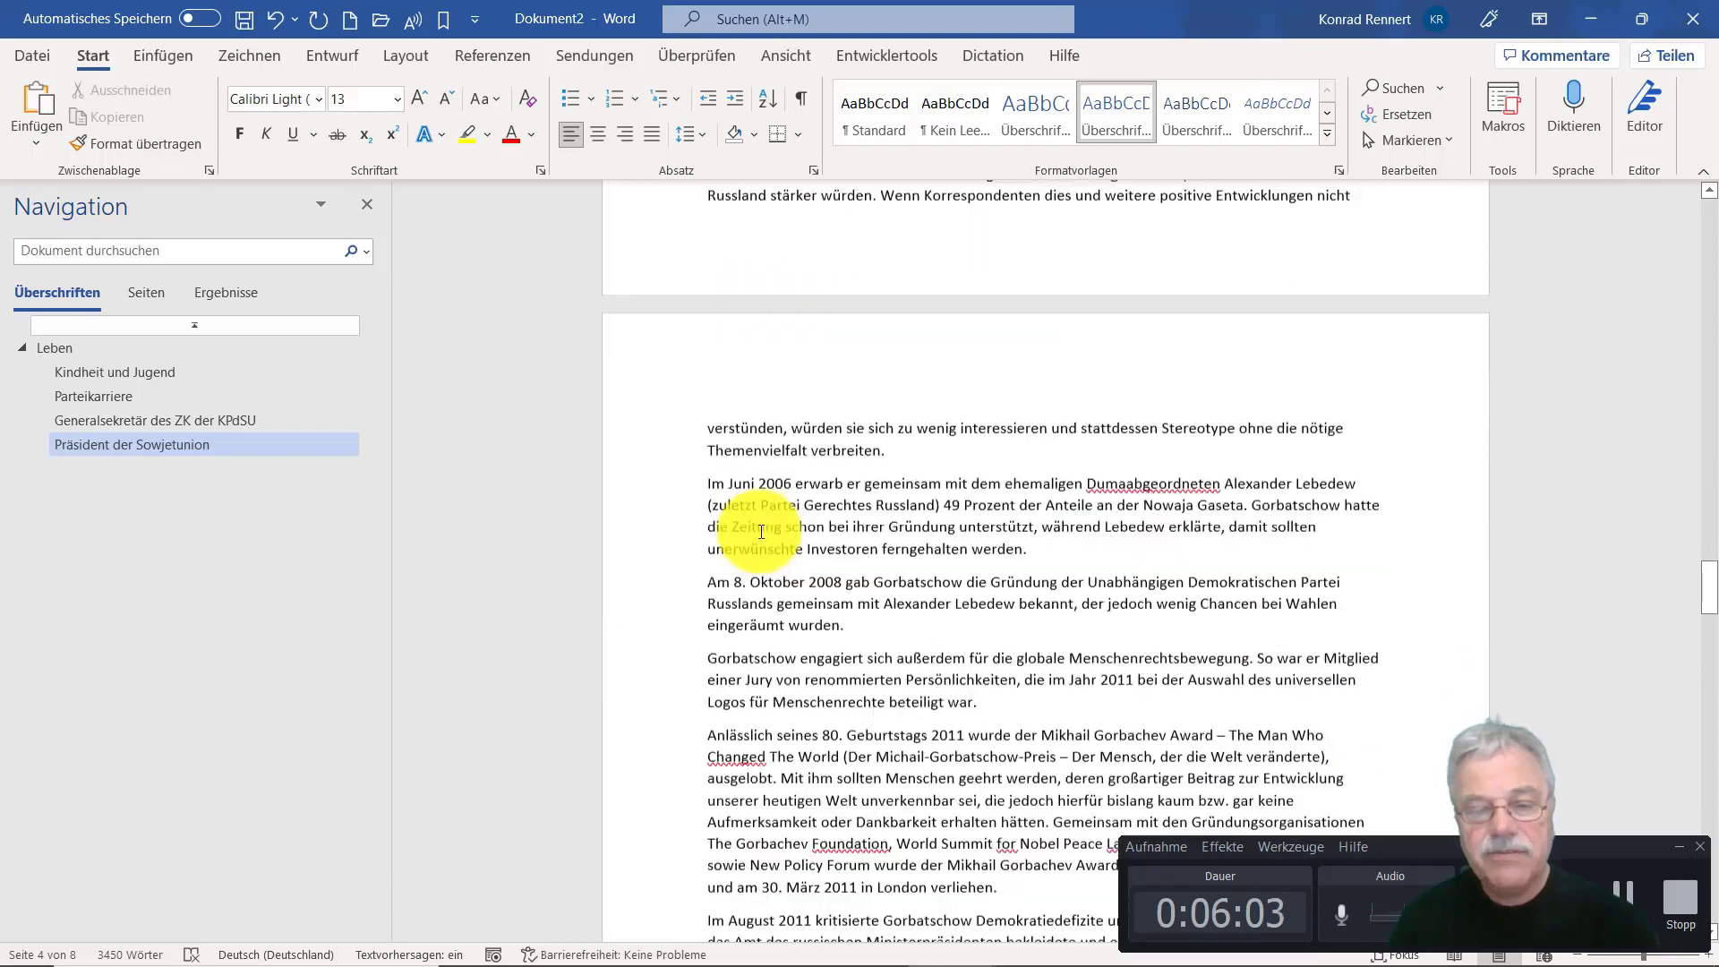
scroll(765, 529, "down", 16)
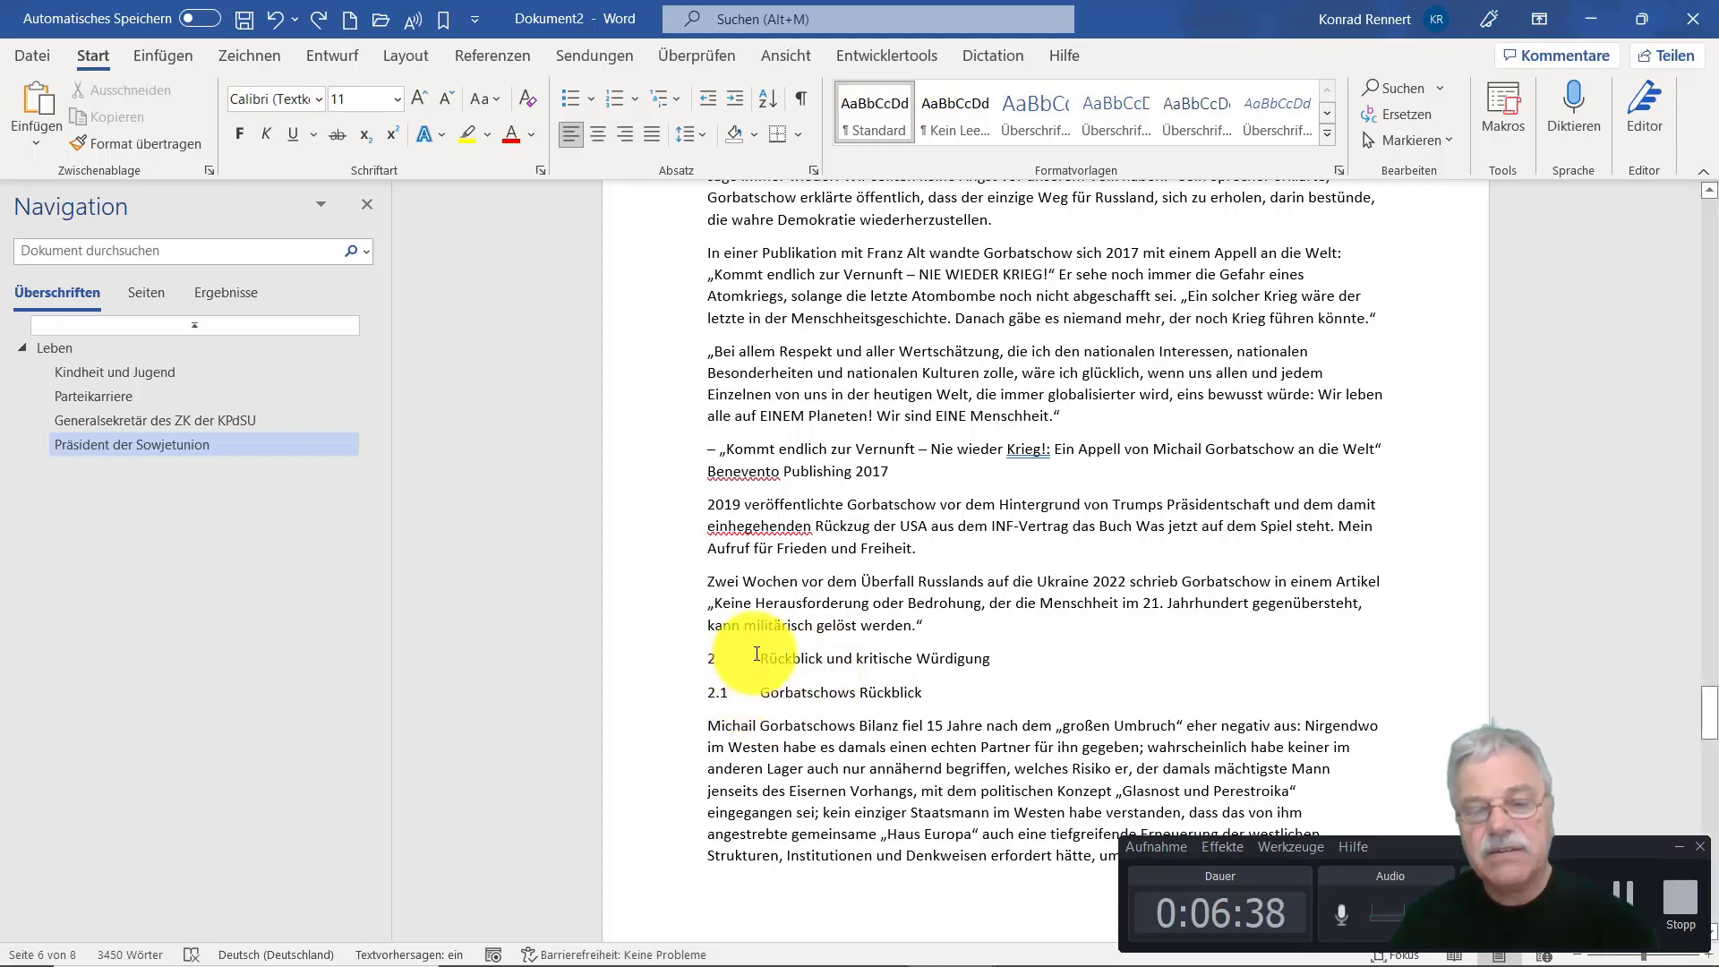
left_click_drag(759, 654, 630, 649)
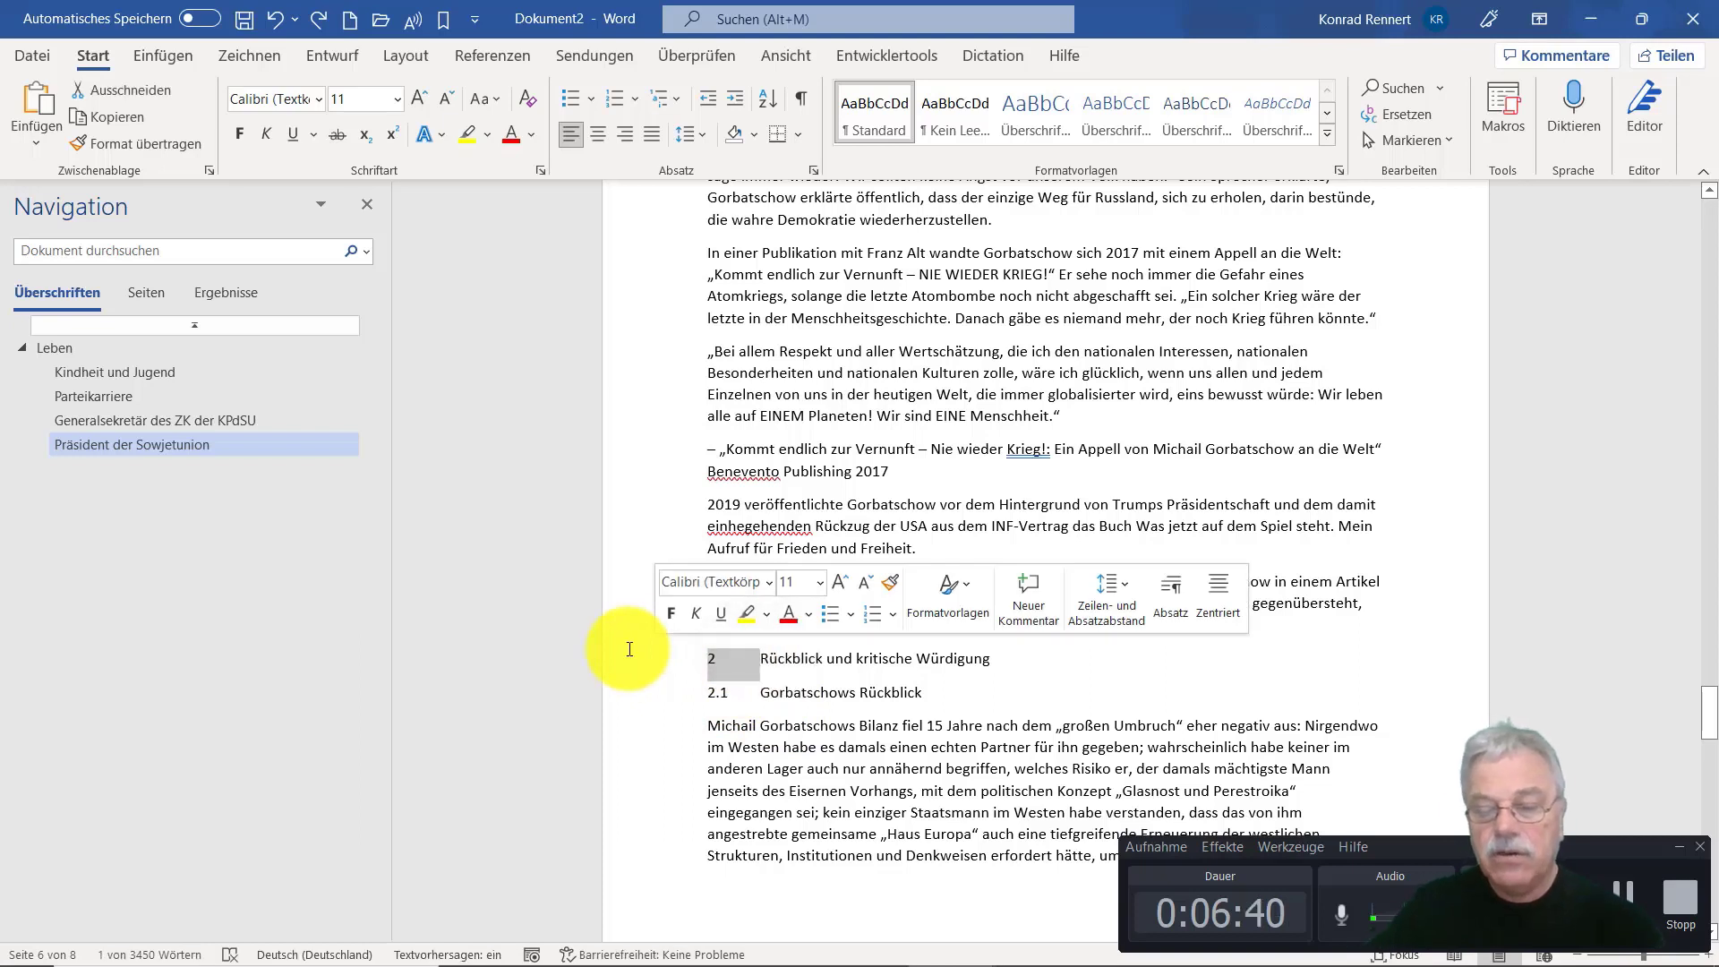
key("Delete")
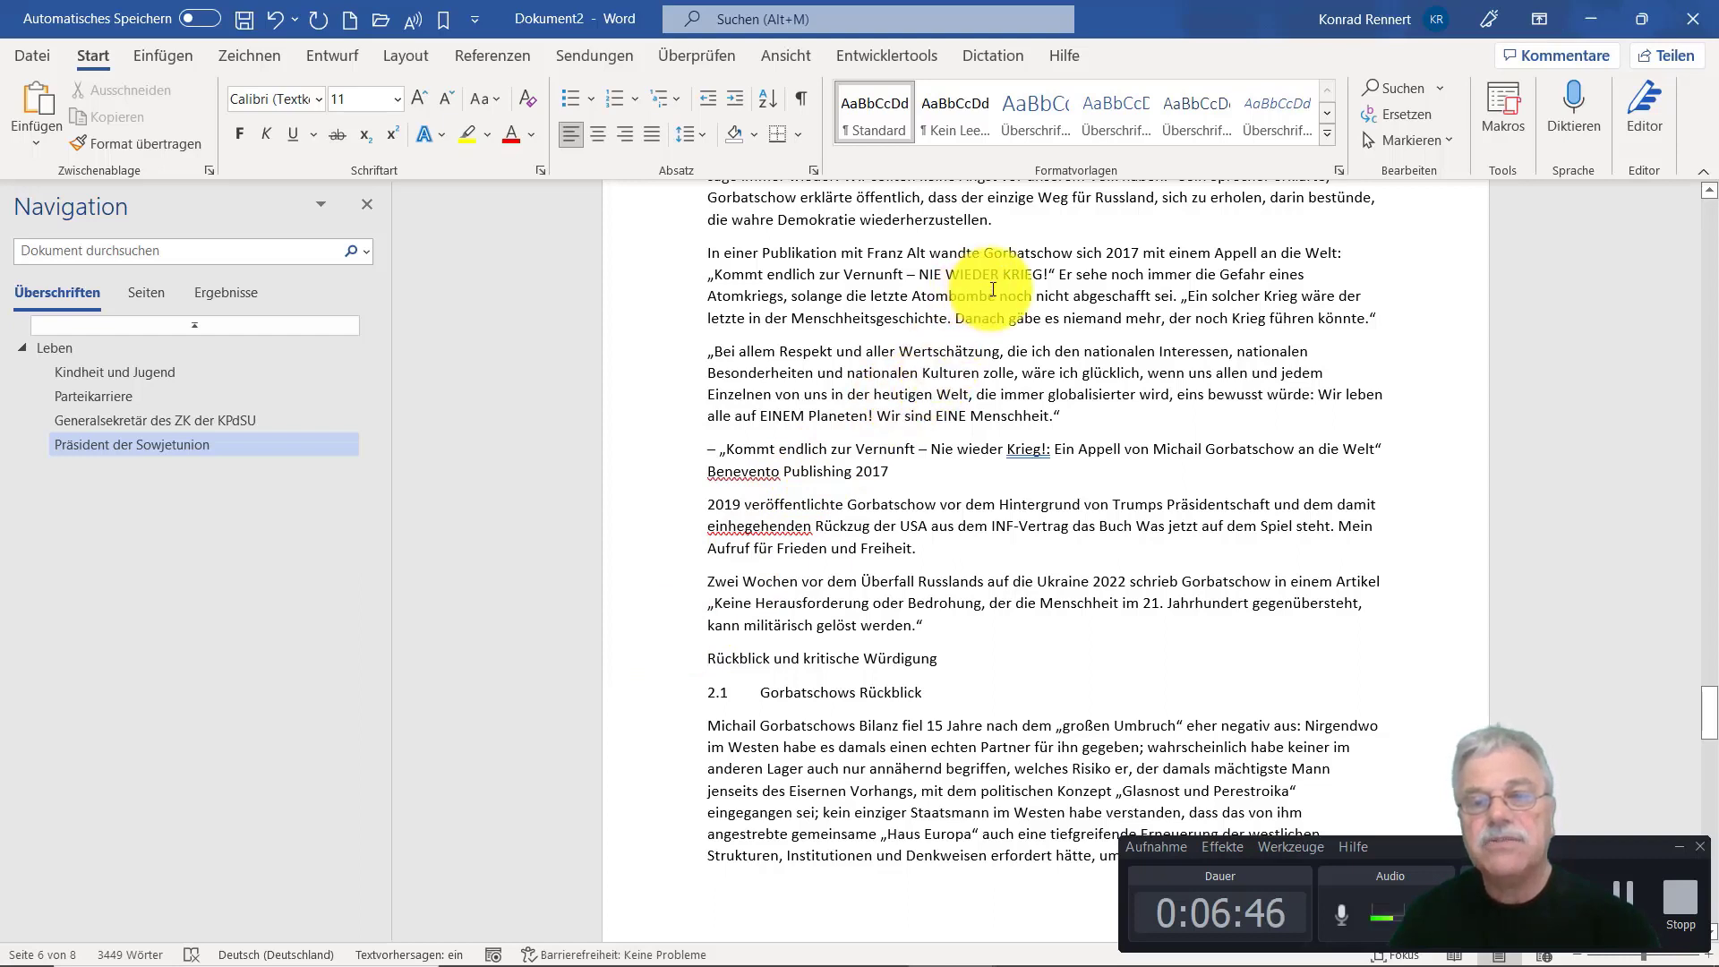
left_click(1022, 101)
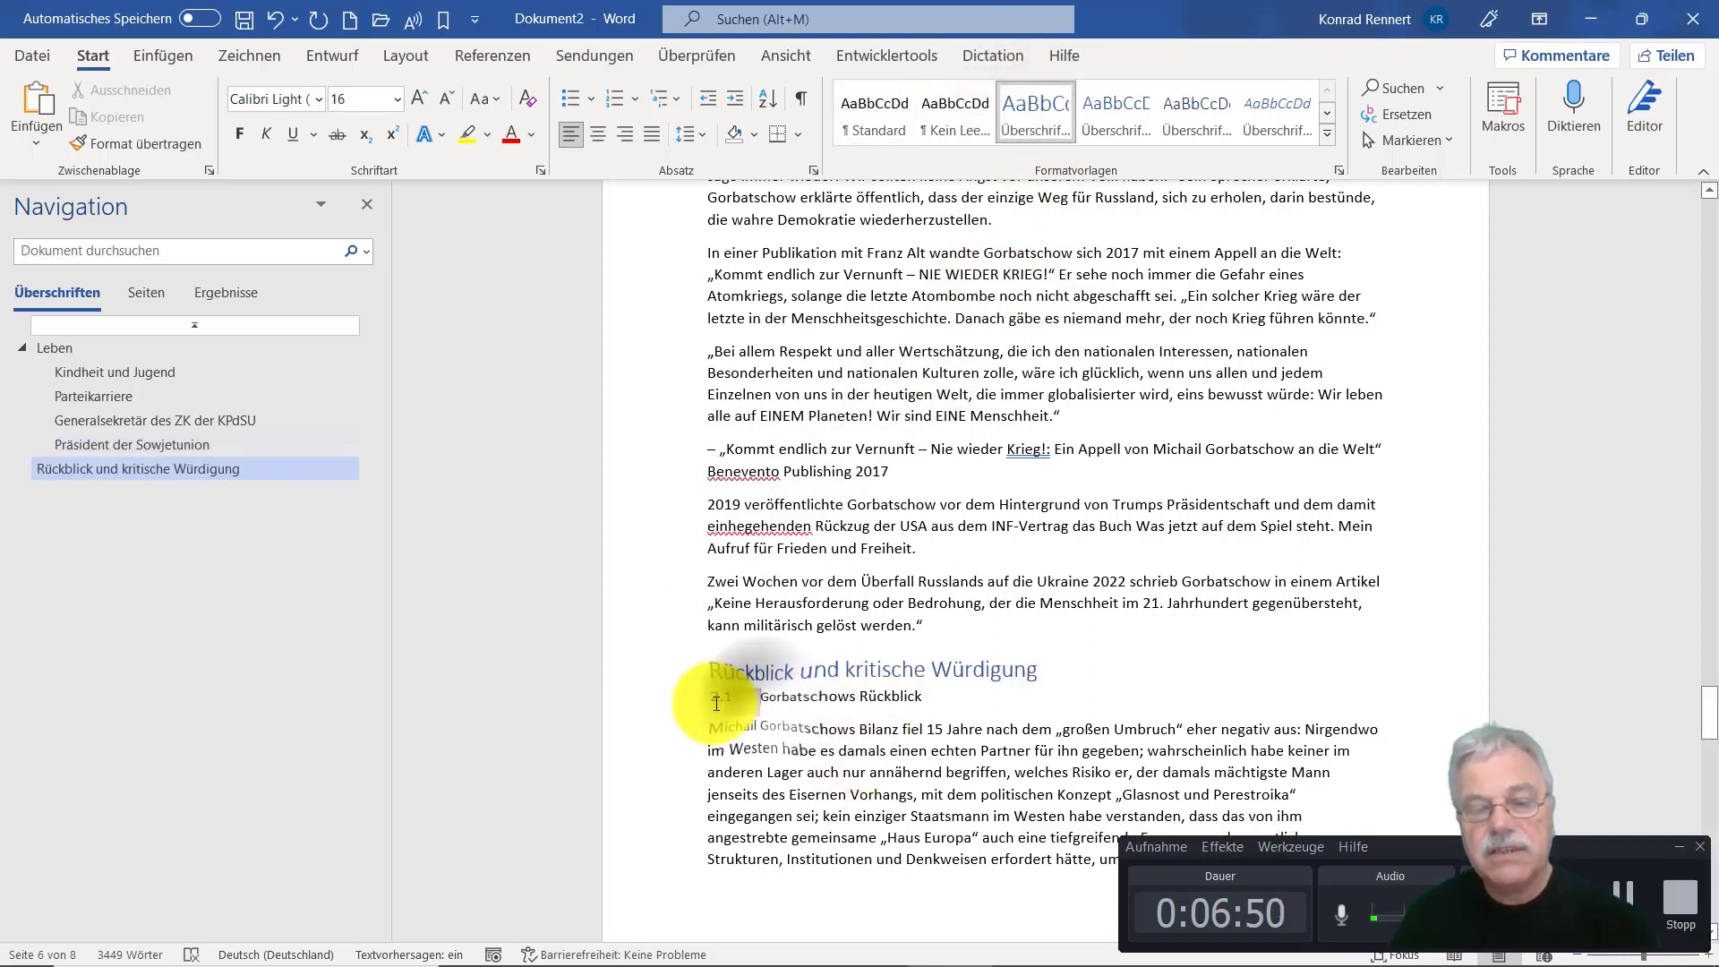
Remove the typed number 2.1 before "Gorbatschows Rückblick" and apply the Überschrift 2 style to that line
left_click_drag(716, 704, 707, 706)
key("Delete")
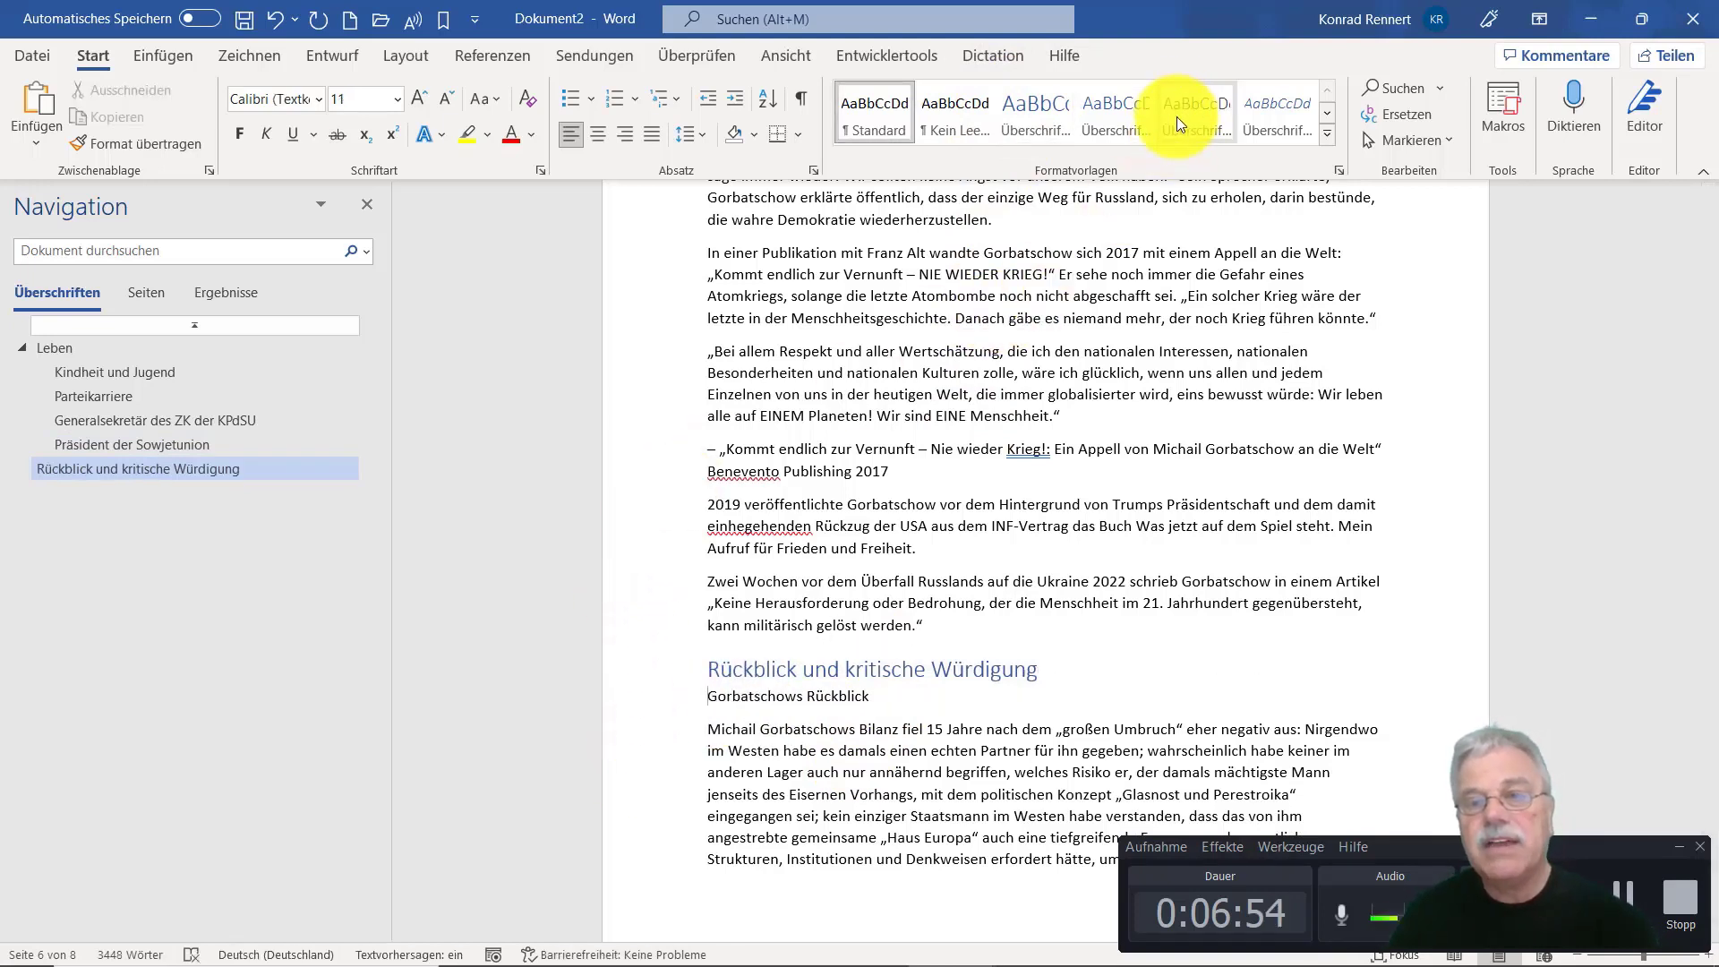
left_click(1131, 122)
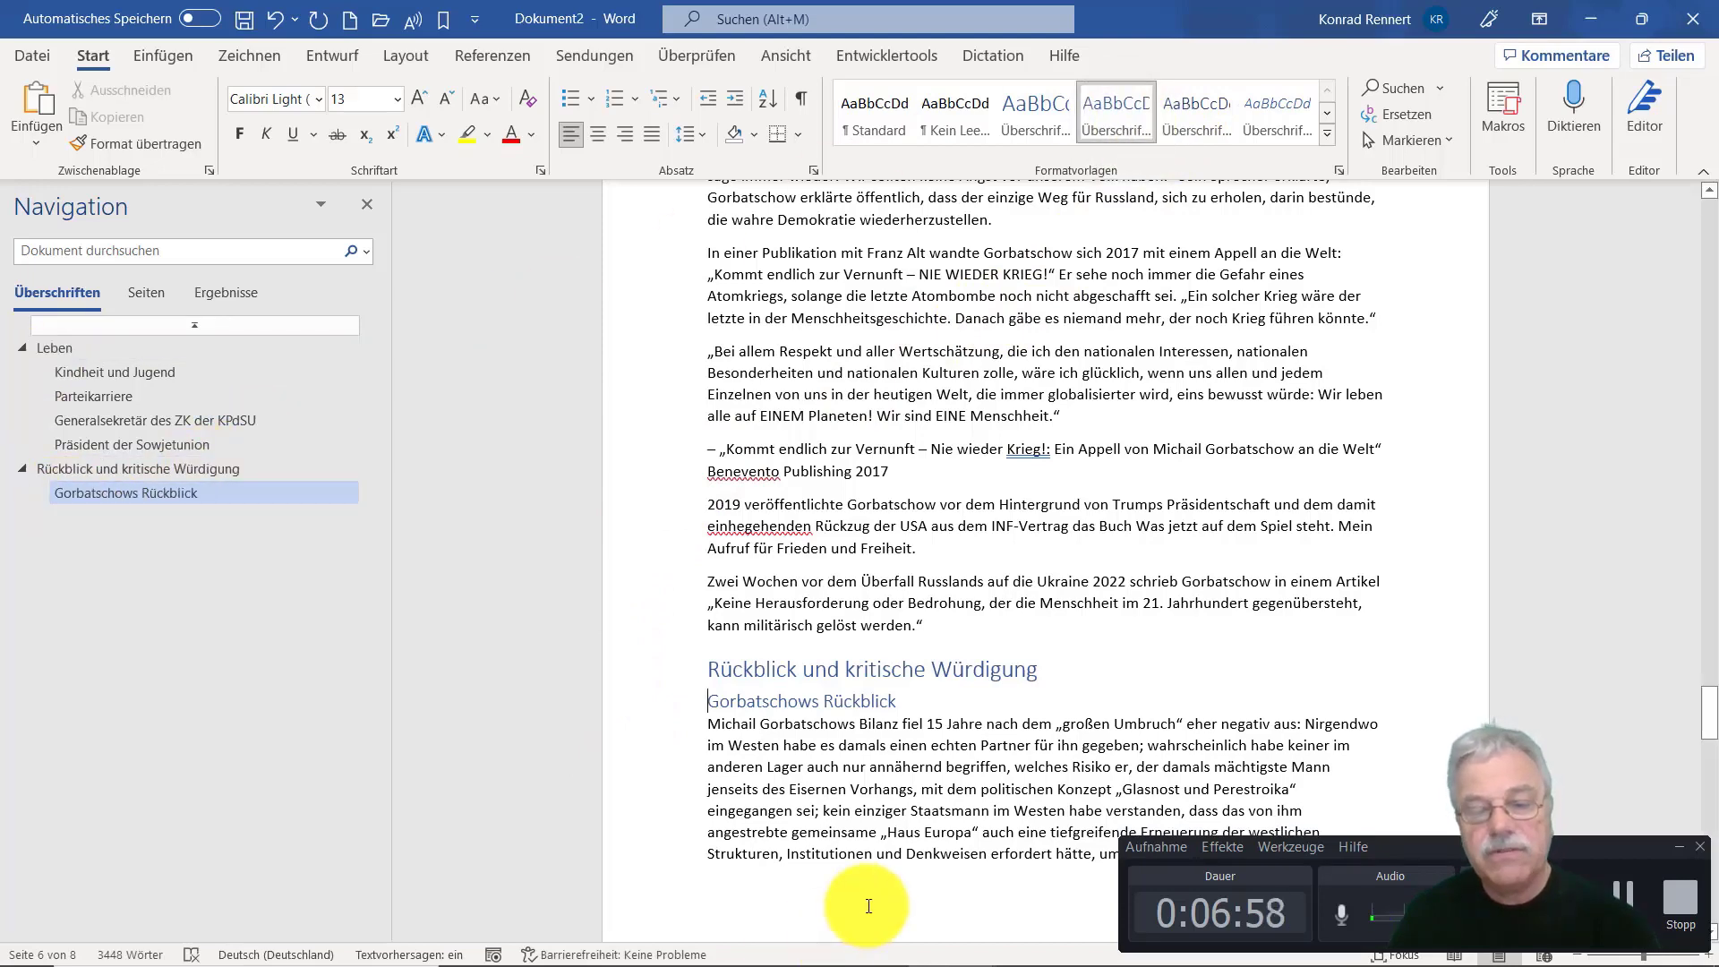
Remove the typed number 2.2 before "Rezeption im In- und Ausland" and apply the Überschrift 2 style to that line
scroll(869, 906, "down", 8)
mouse_move(863, 958)
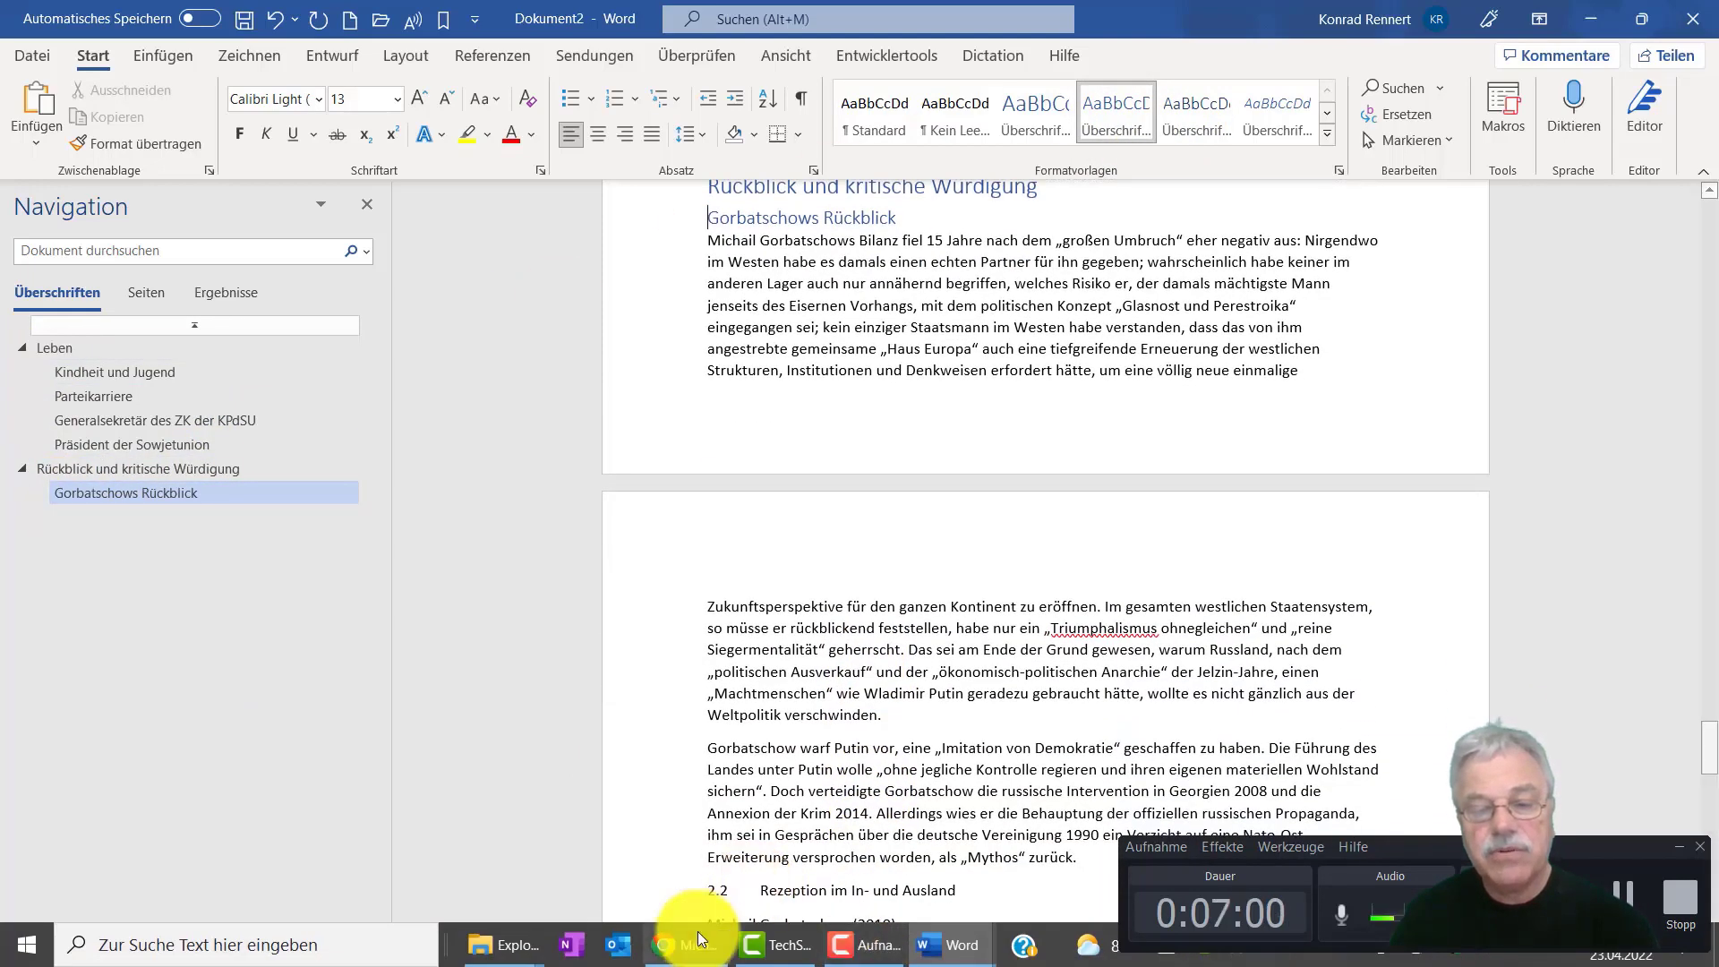
scroll(779, 890, "down", 3)
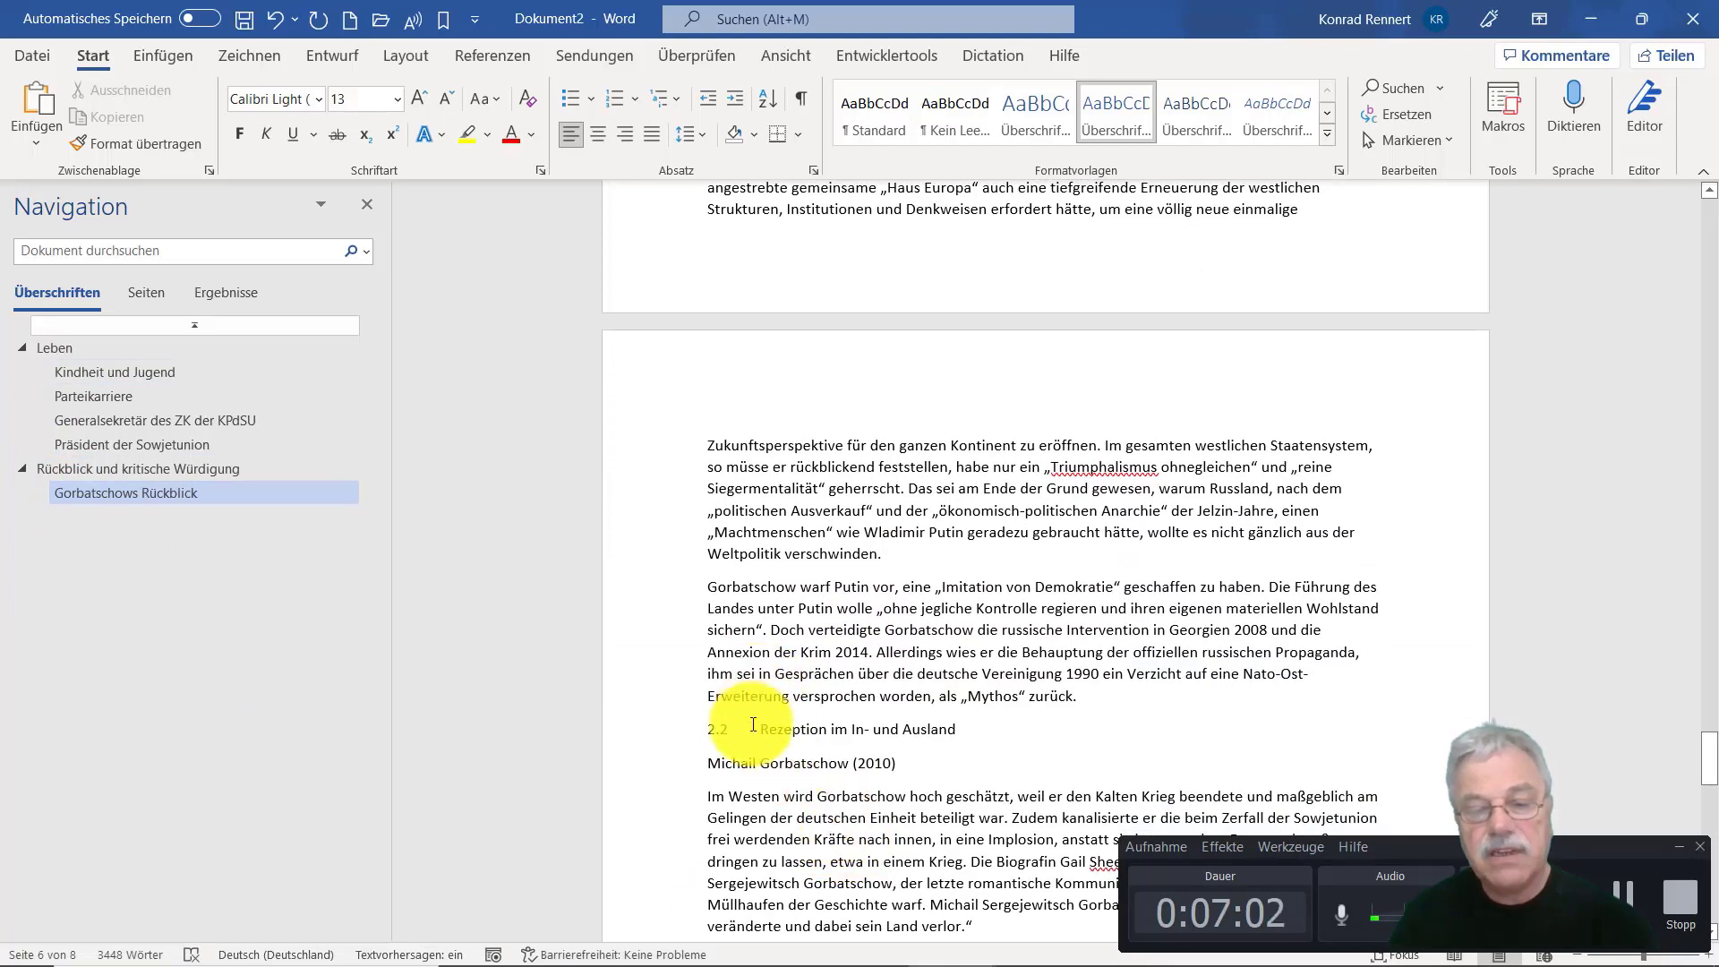
left_click(703, 730)
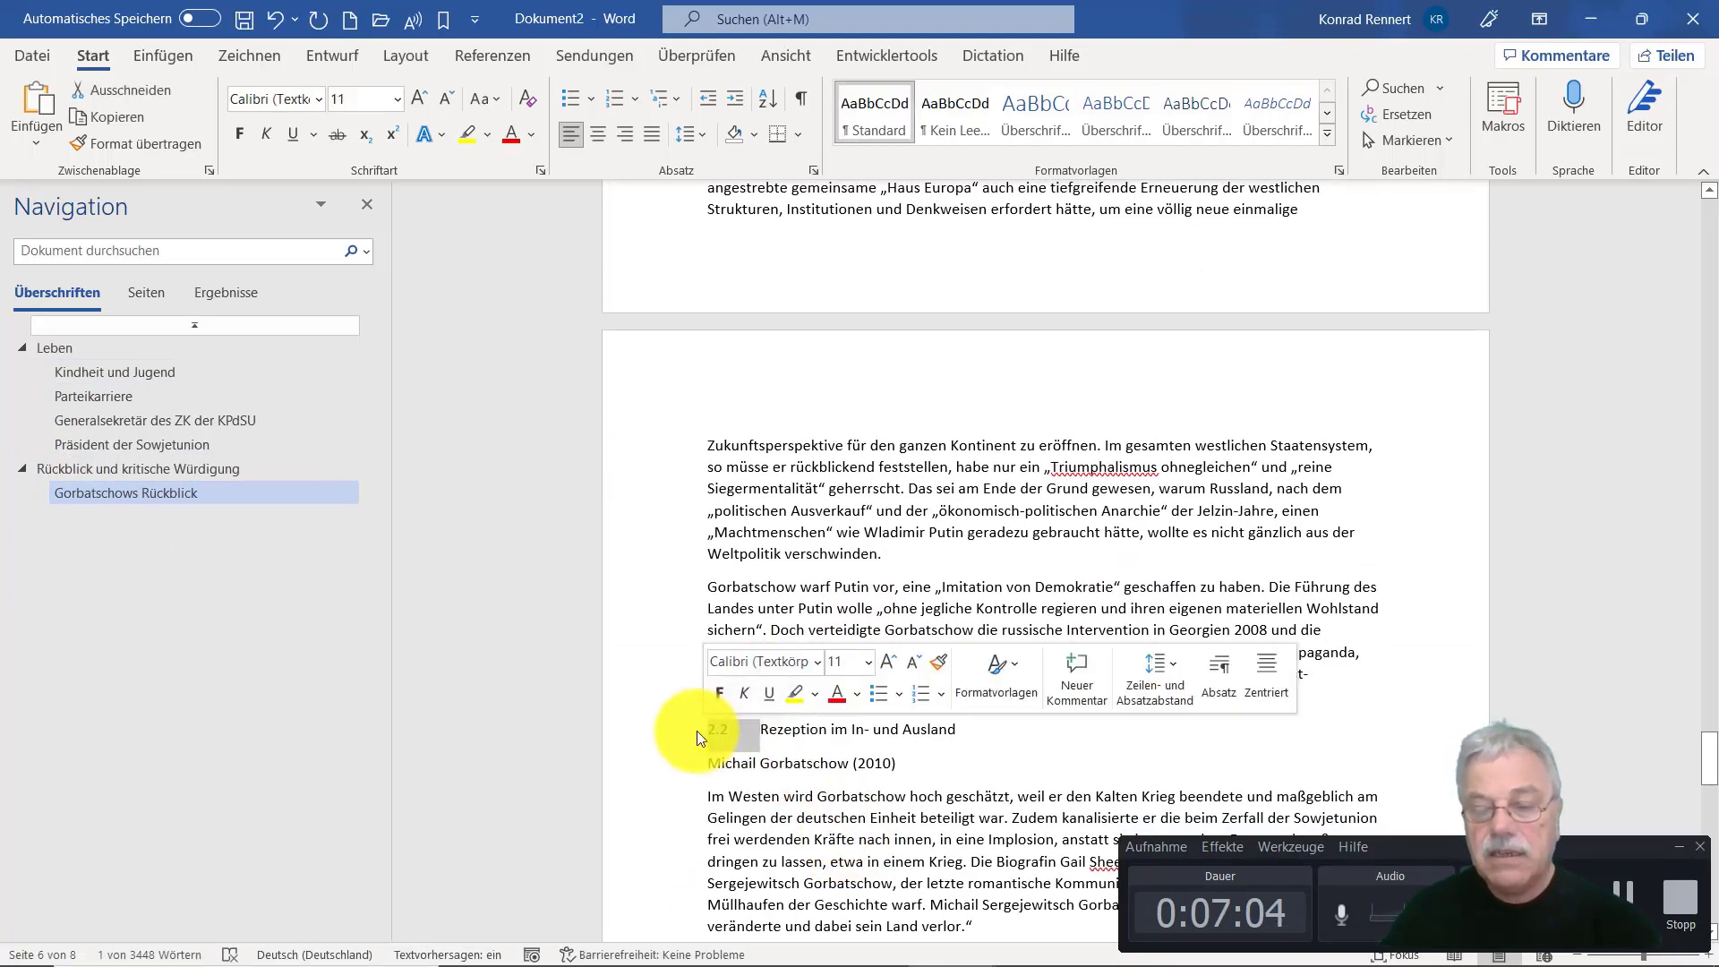
key("BackSpace")
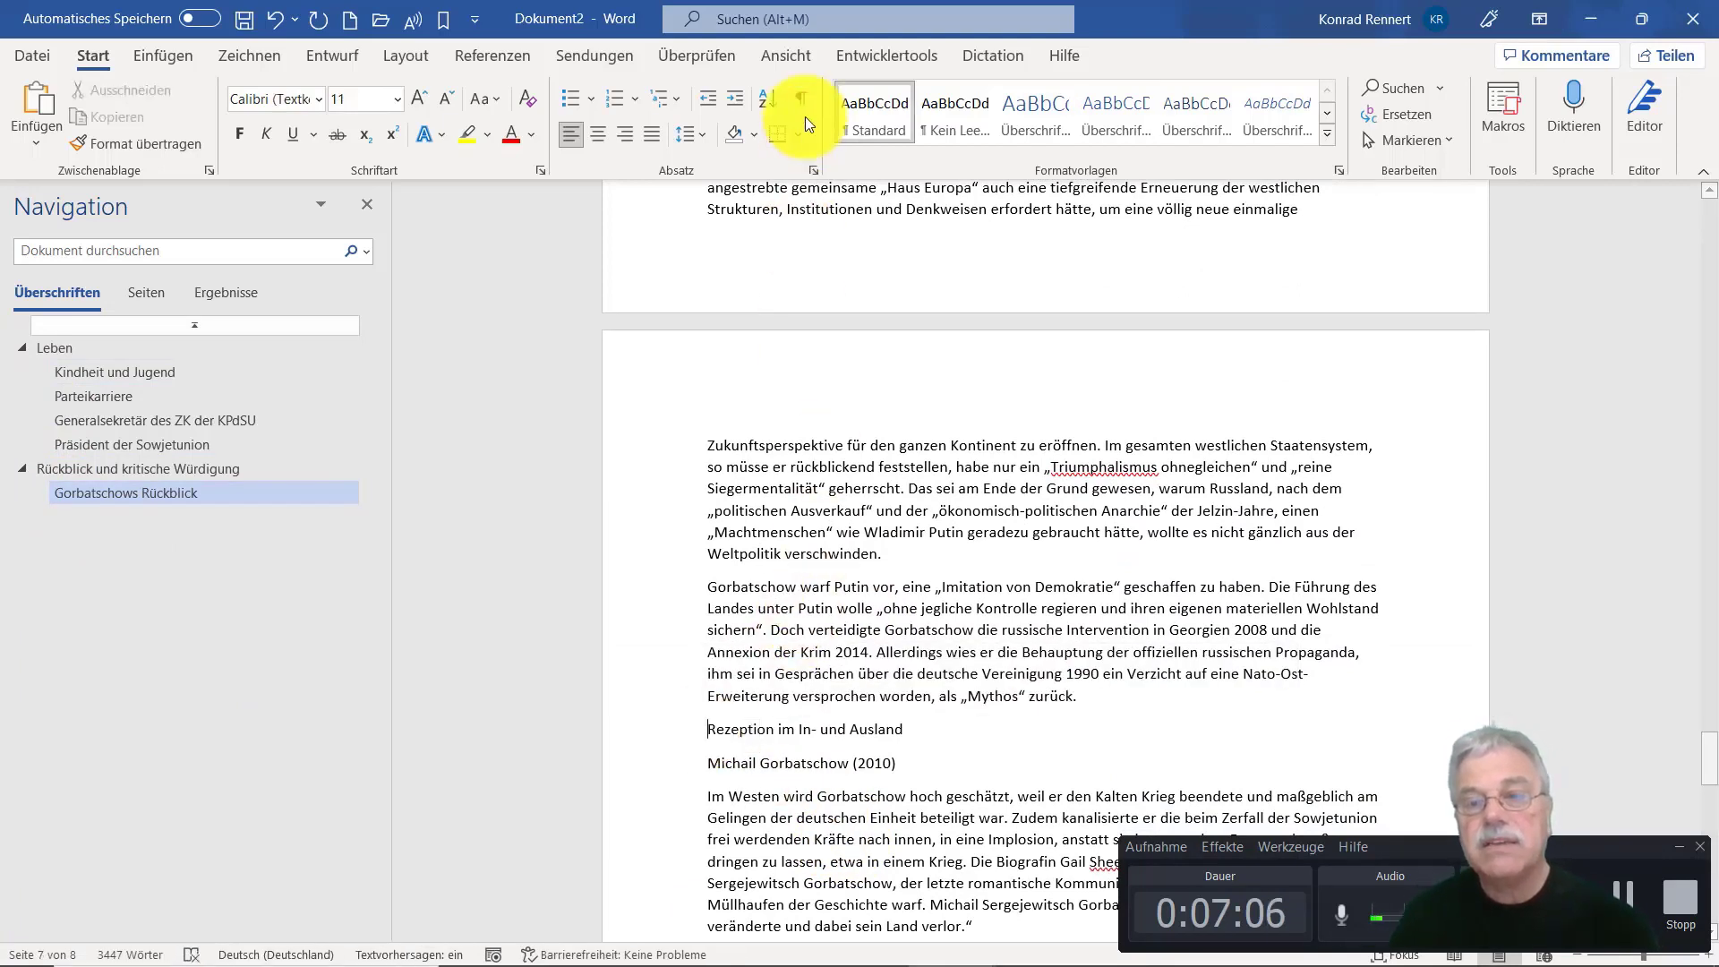
left_click(1109, 111)
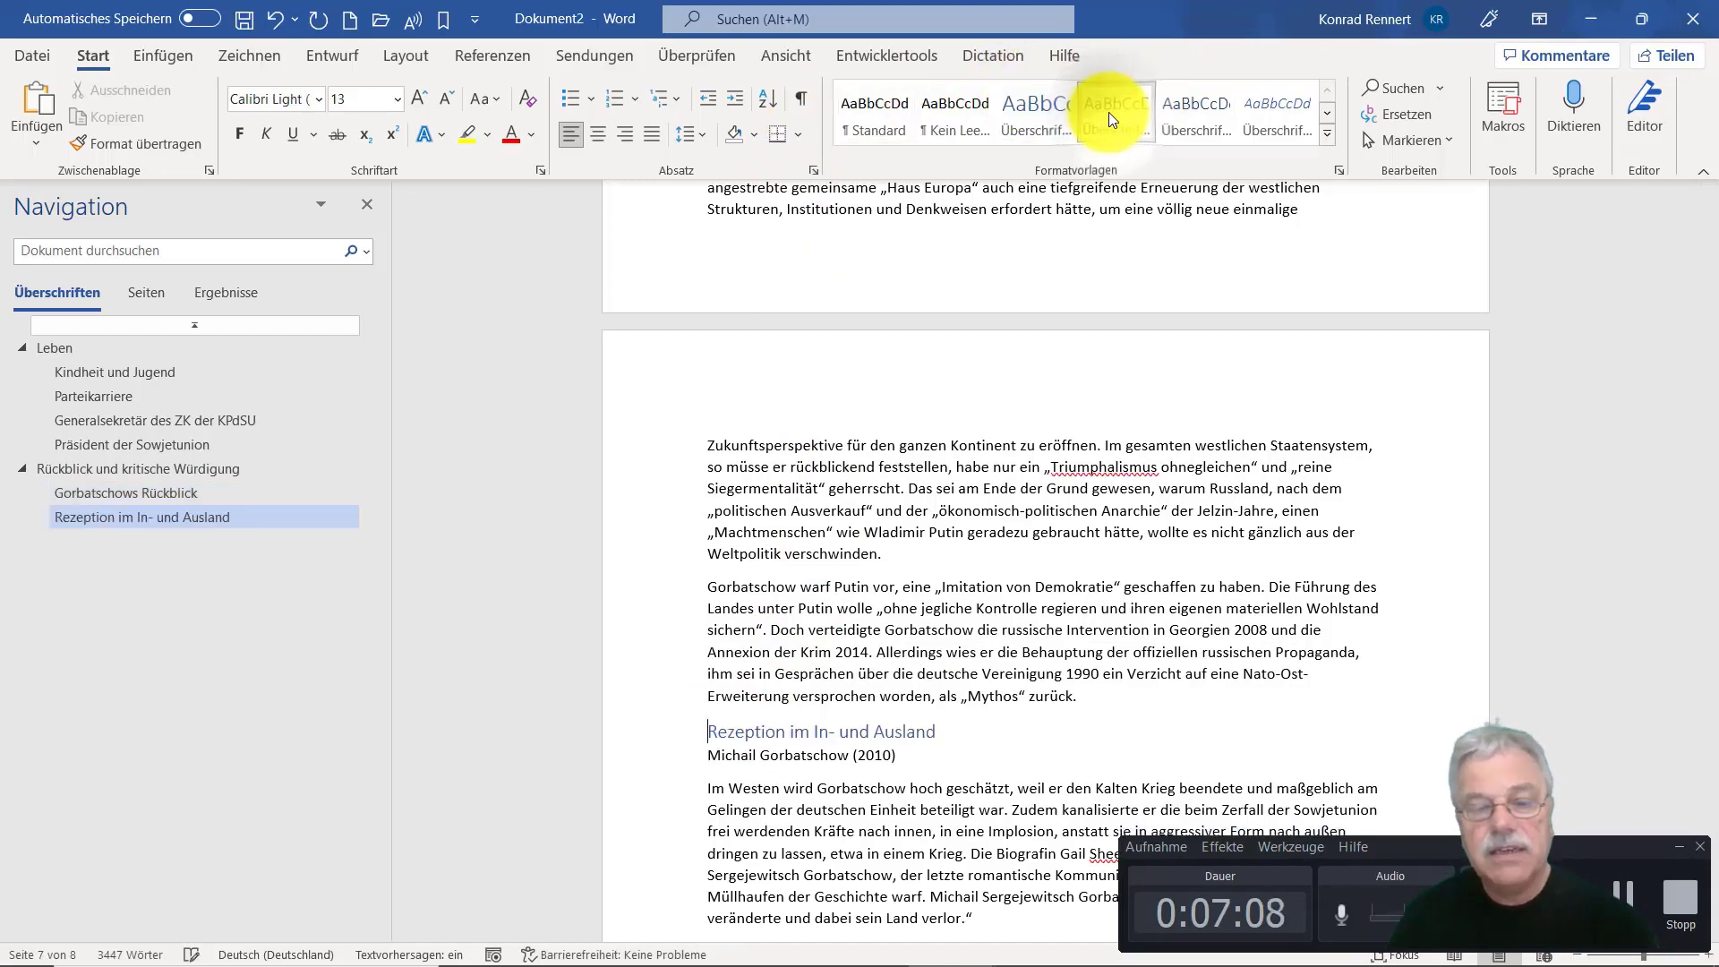
Remove the typed number 3 before "Außerhalb der Politik" and apply the Überschrift 1 style to that line
scroll(729, 441, "down", 18)
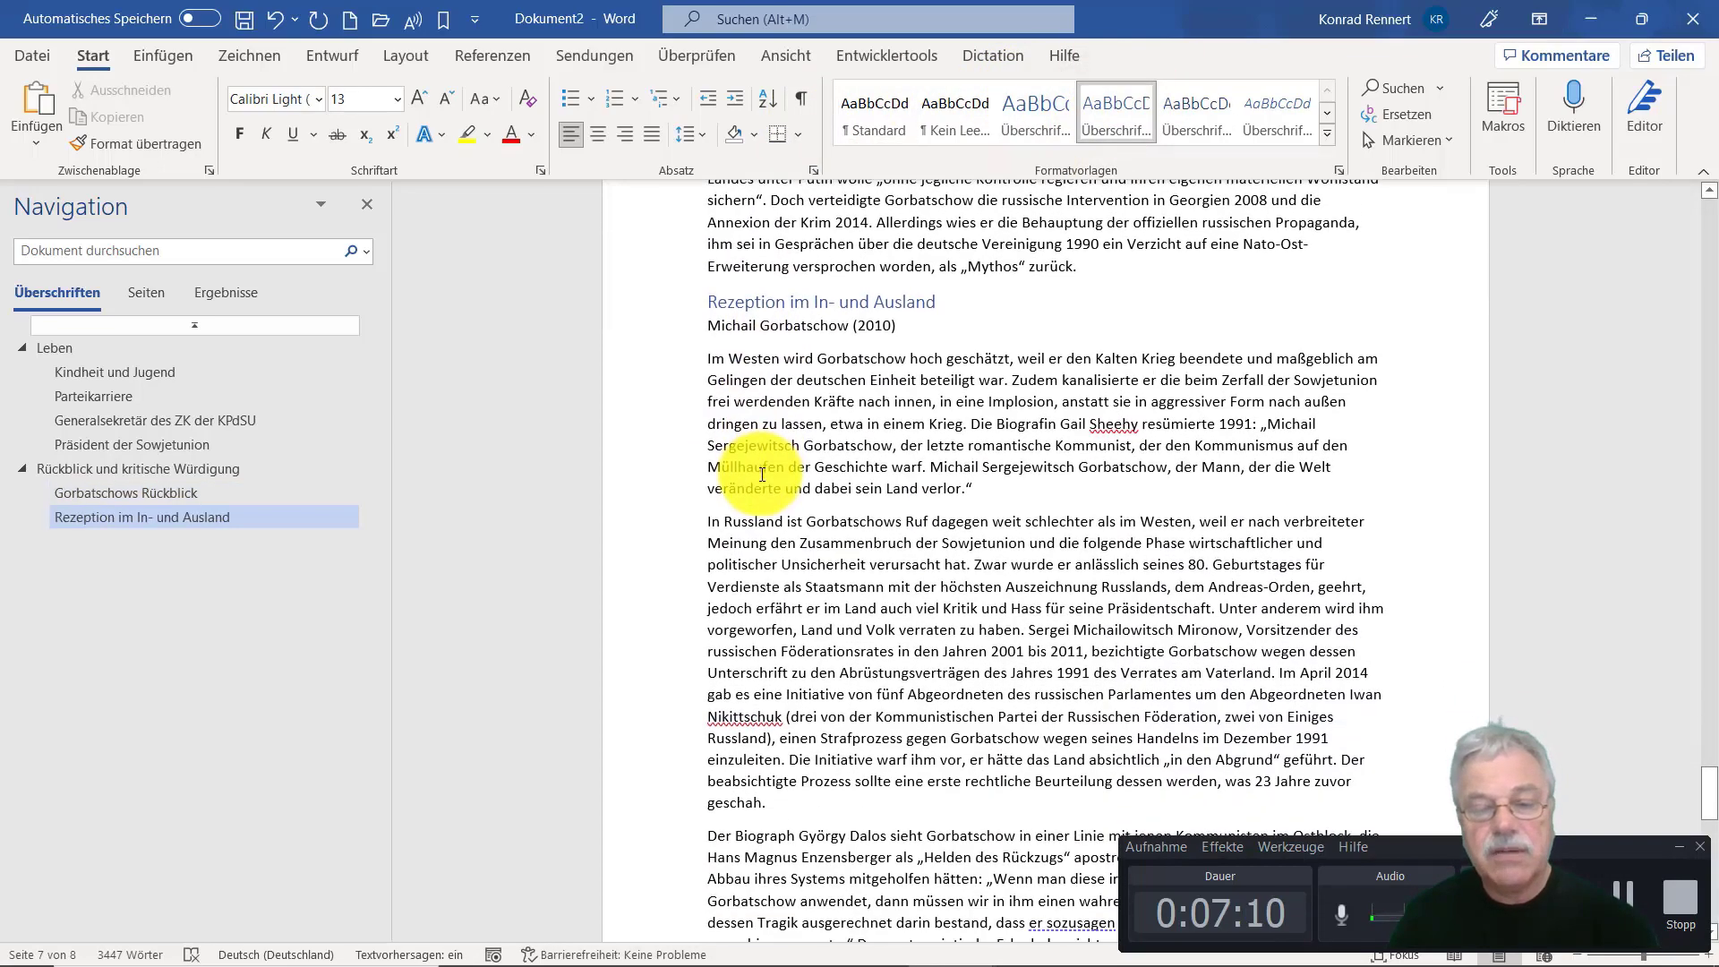
scroll(760, 469, "down", 4)
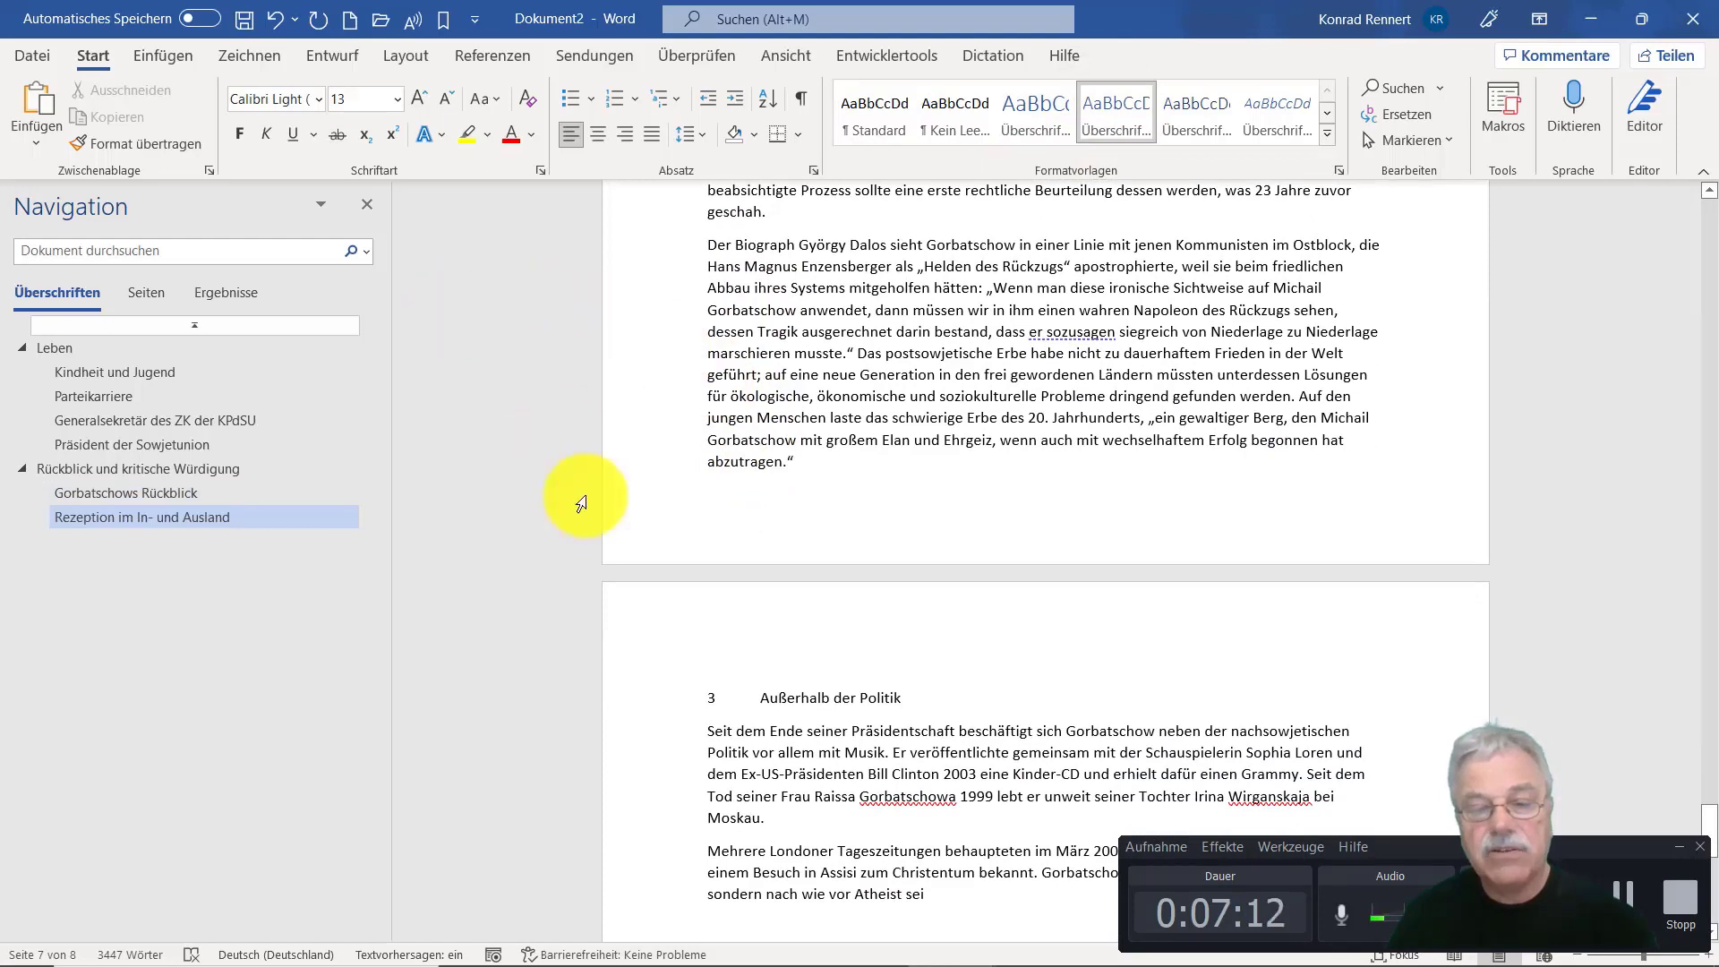
left_click_drag(763, 699, 638, 707)
key("Delete")
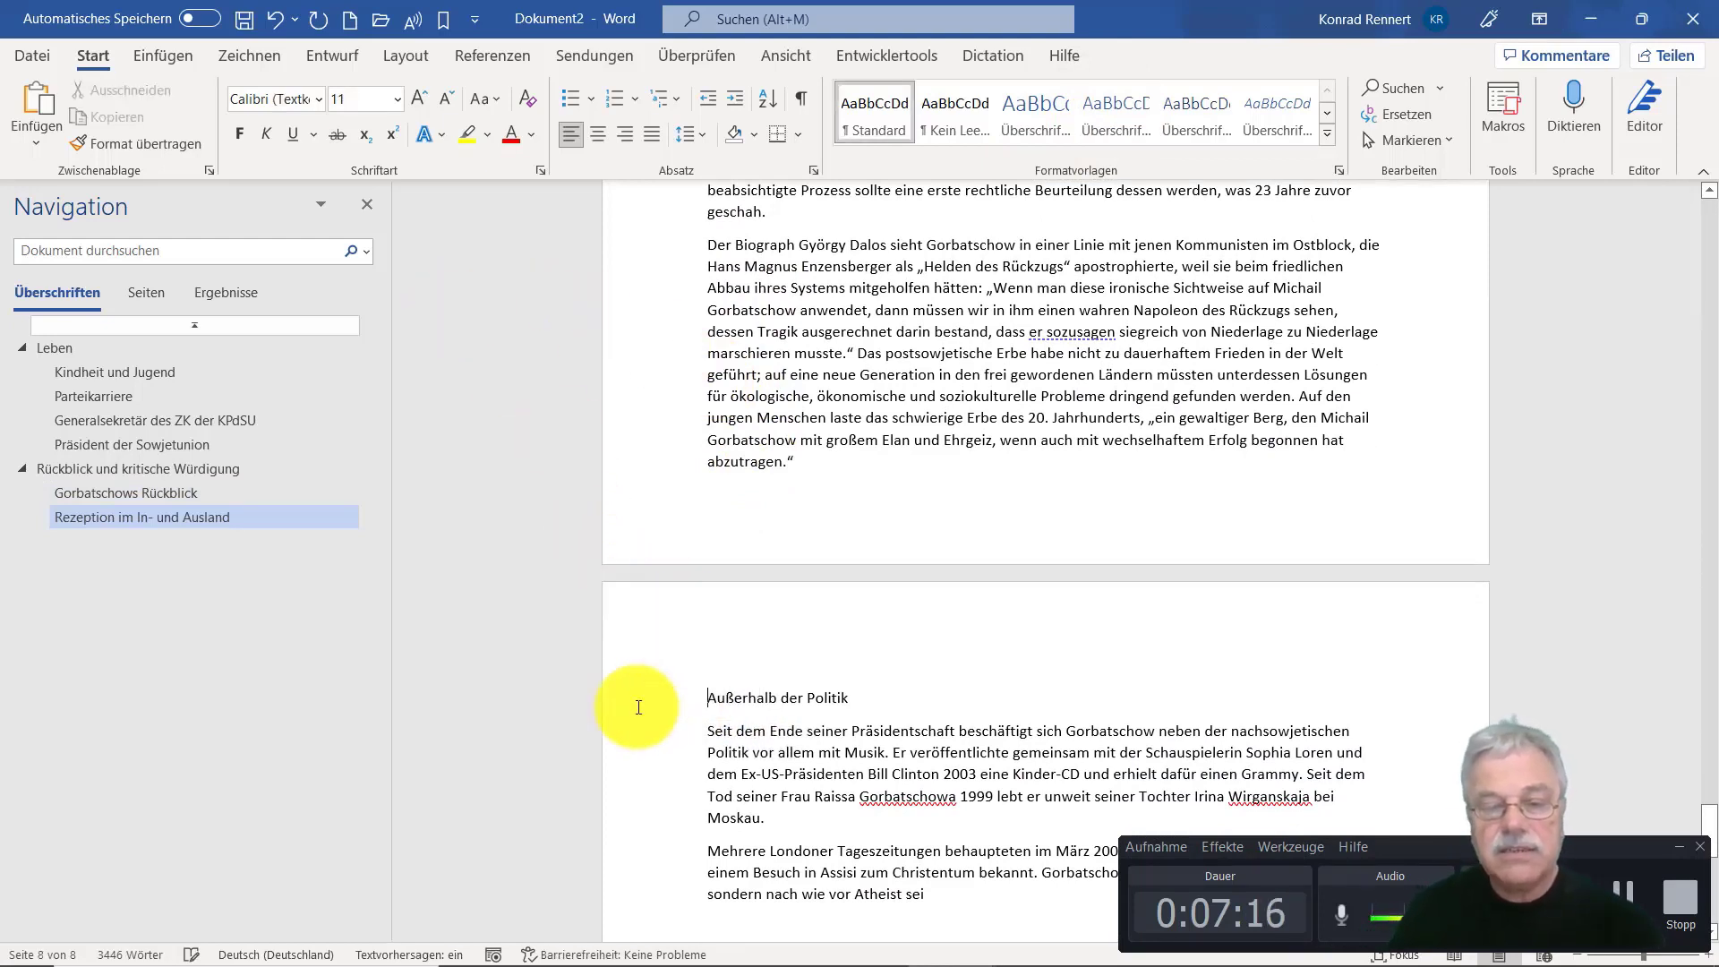
left_click(1018, 121)
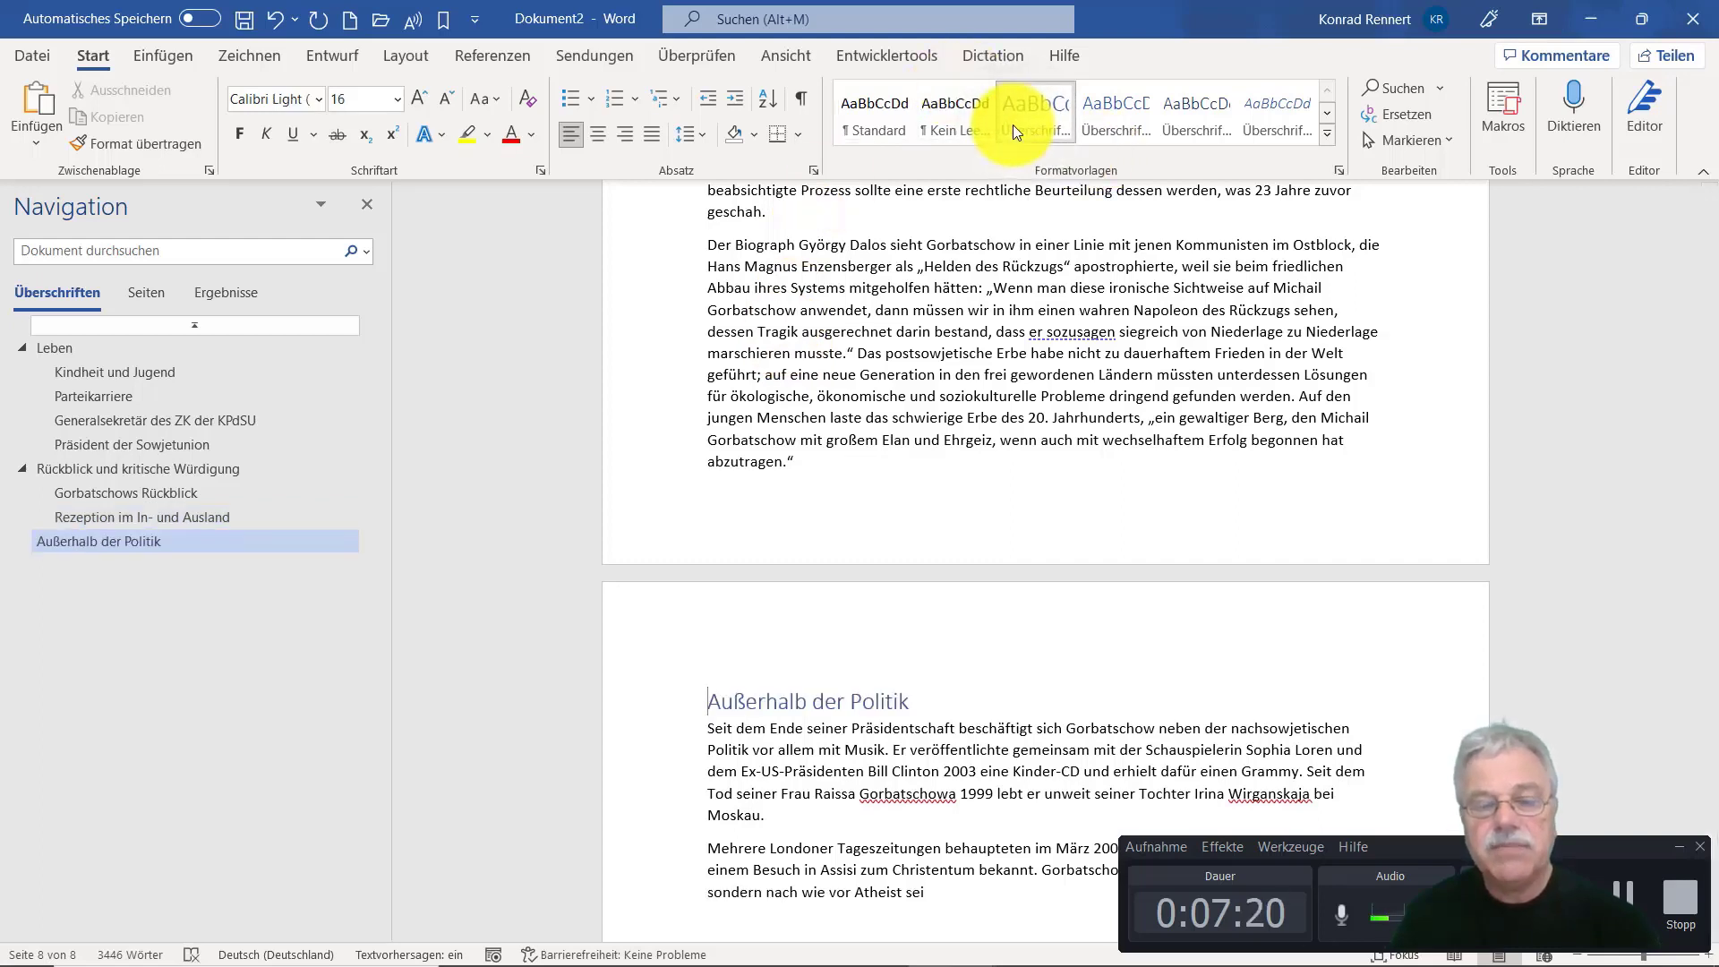